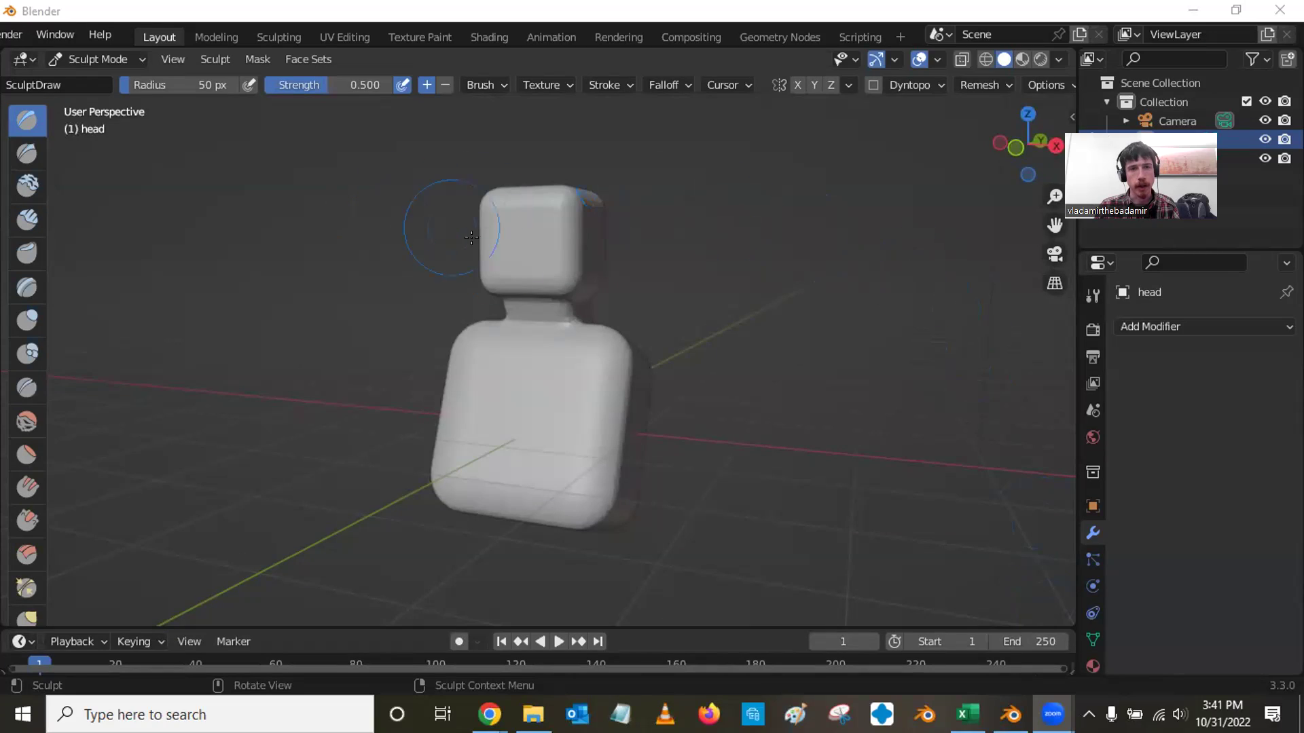
Orbit the bust and switch viewport shading to Wireframe, leaving the modifier stack empty
mouse_move(471, 236)
middle_mouse_down()
mouse_move(518, 391)
mouse_move(728, 449)
mouse_move(739, 416)
mouse_move(621, 412)
middle_mouse_up()
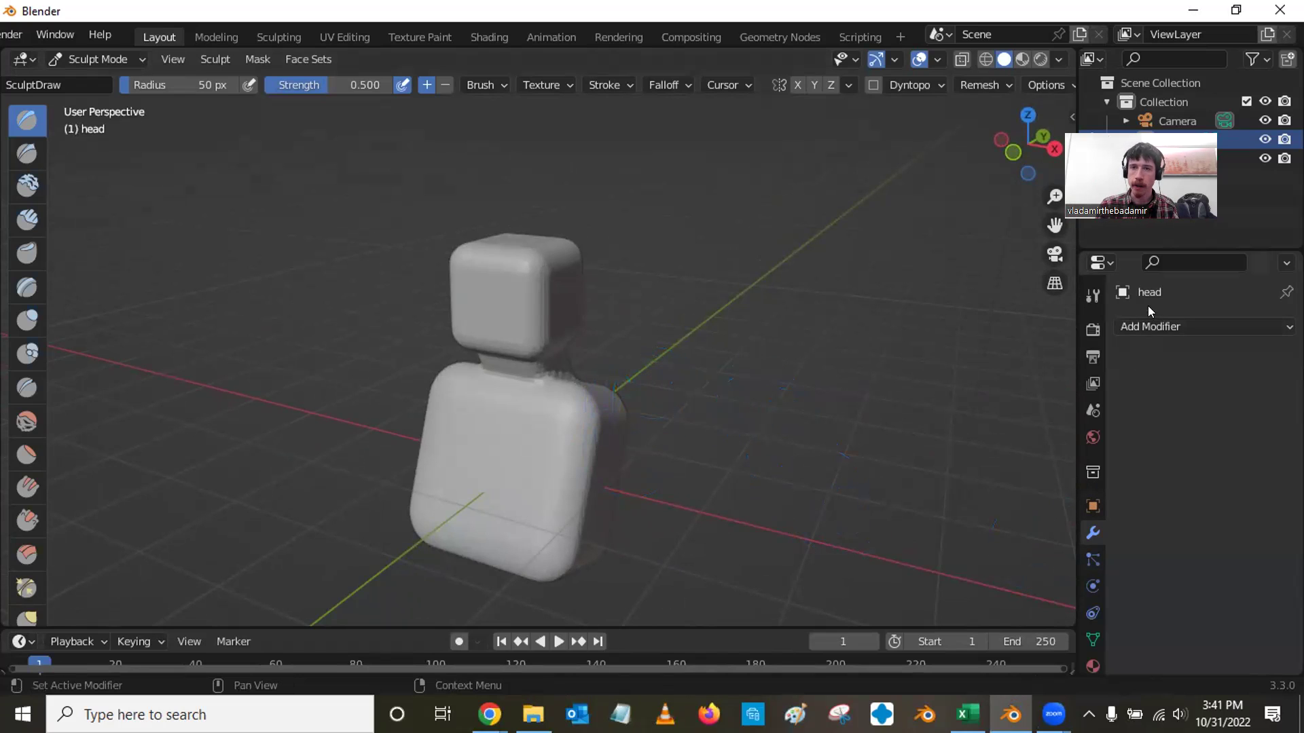
left_click(1149, 326)
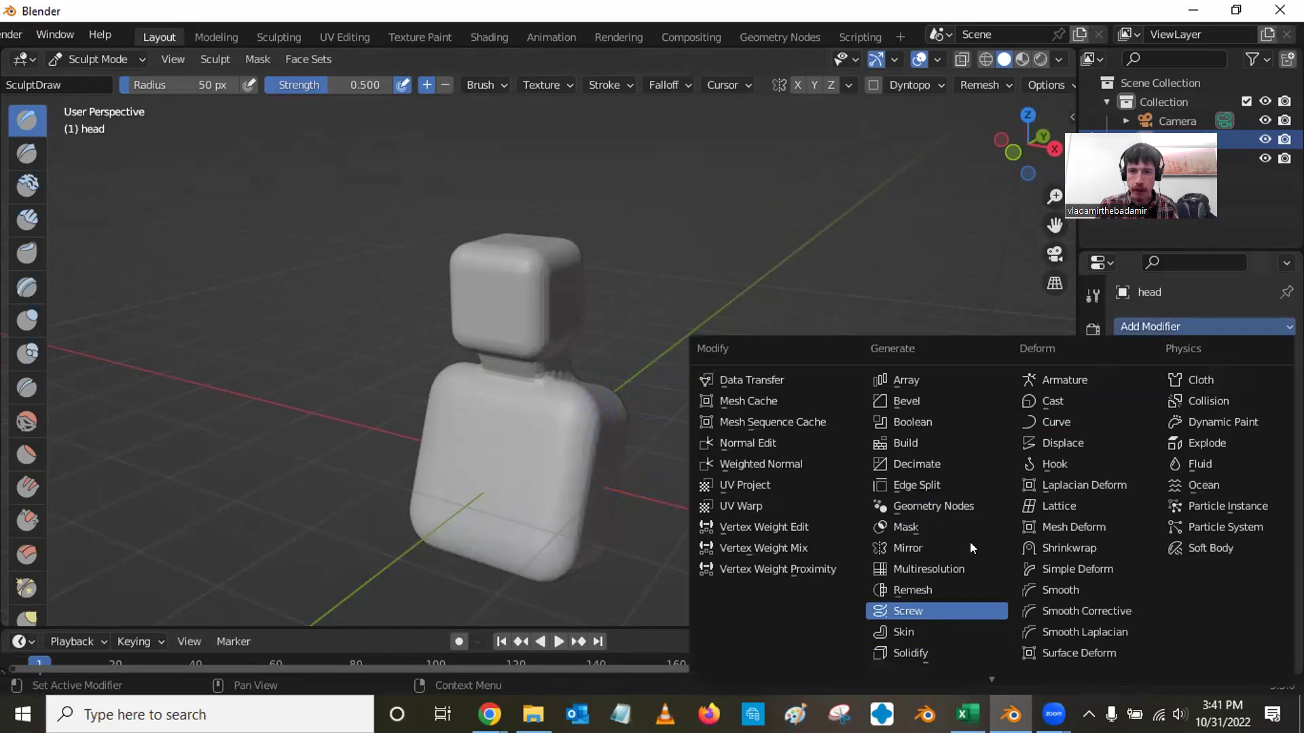
left_click(968, 330)
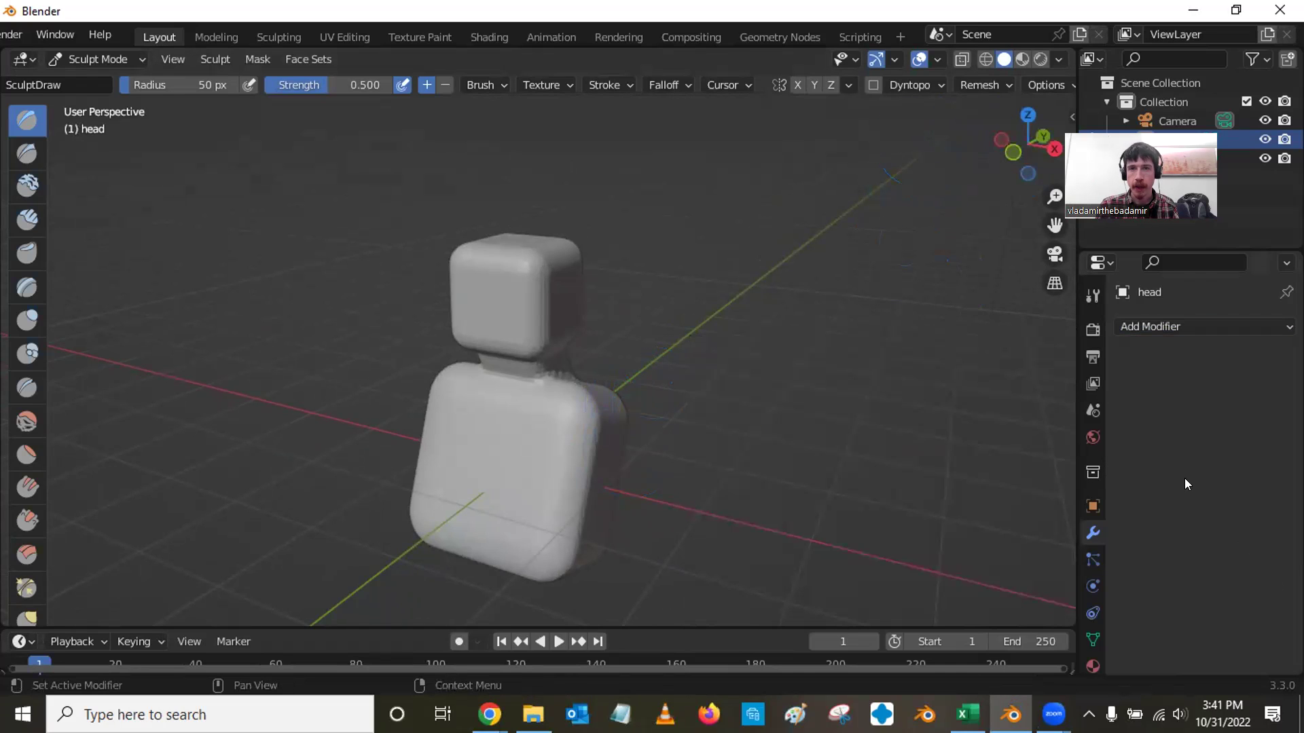
left_click(985, 59)
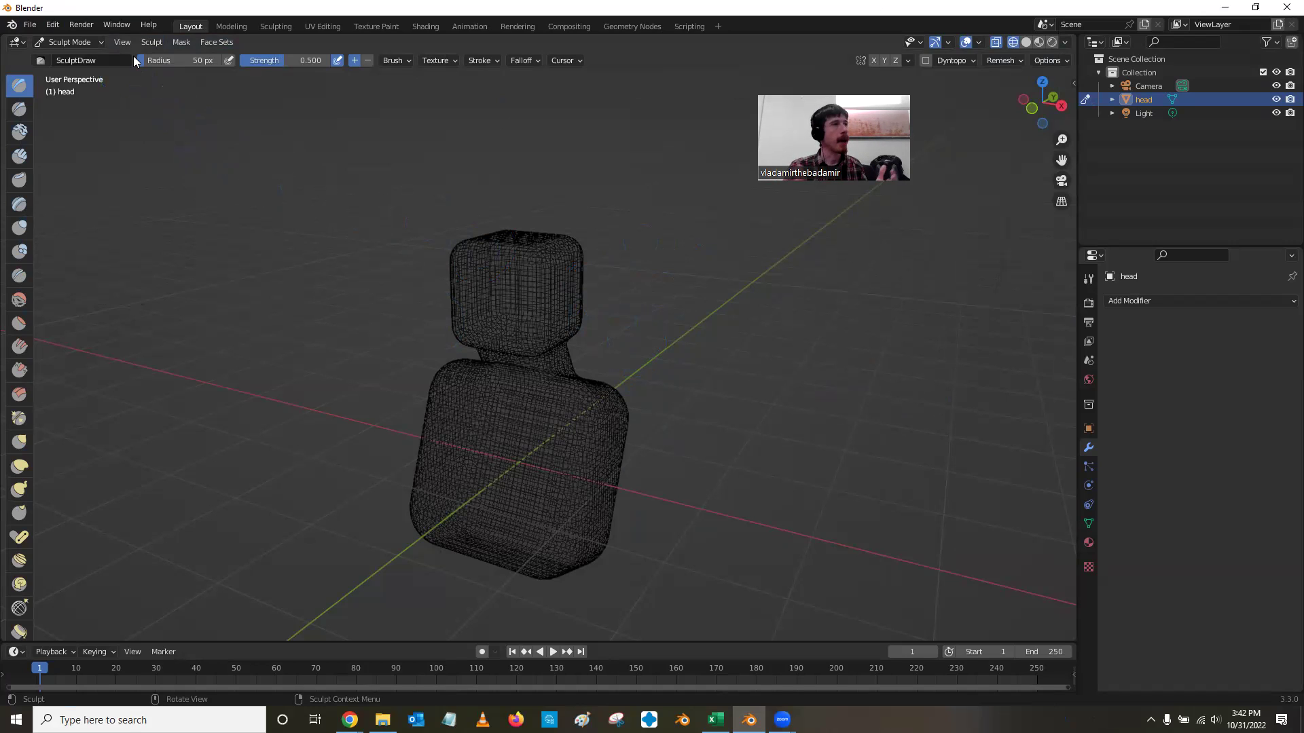
Save the file as 'Test bust.blend' in the Desktop's Blend folder, replacing untitled.blend
left_click(29, 25)
left_click(57, 127)
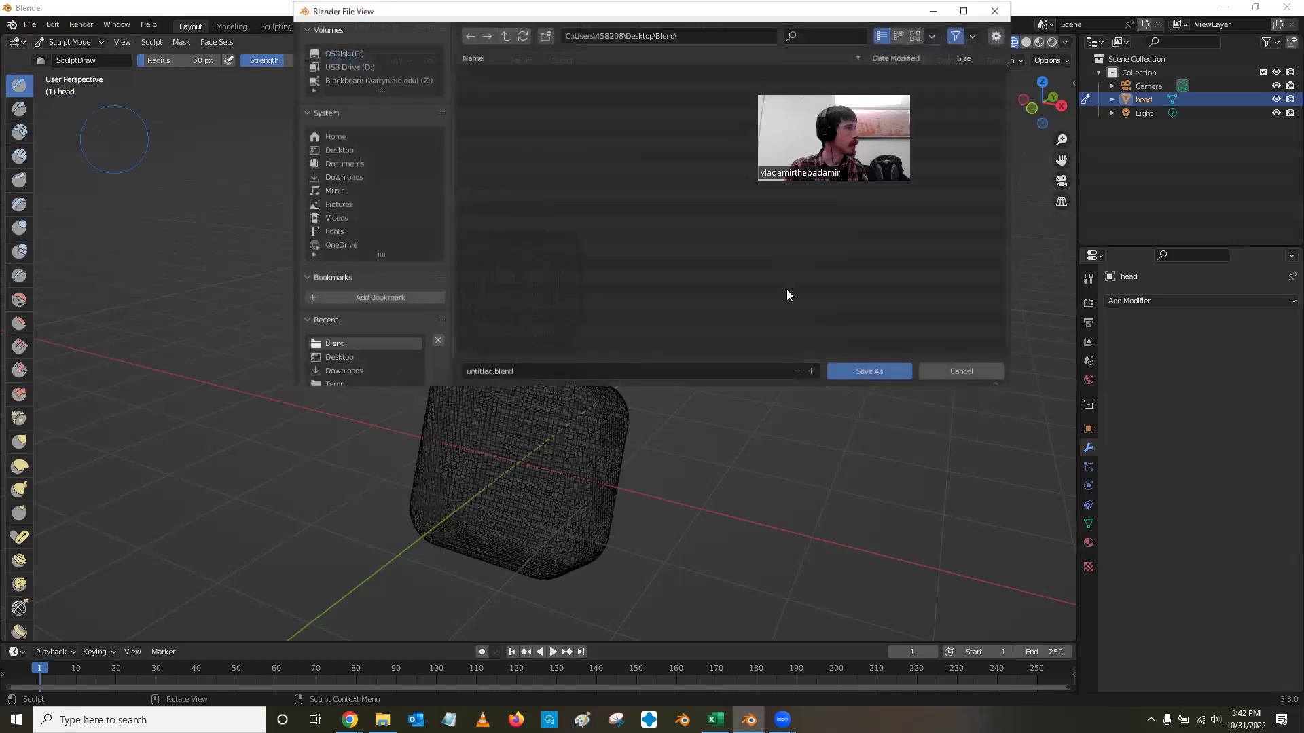
left_click(489, 373)
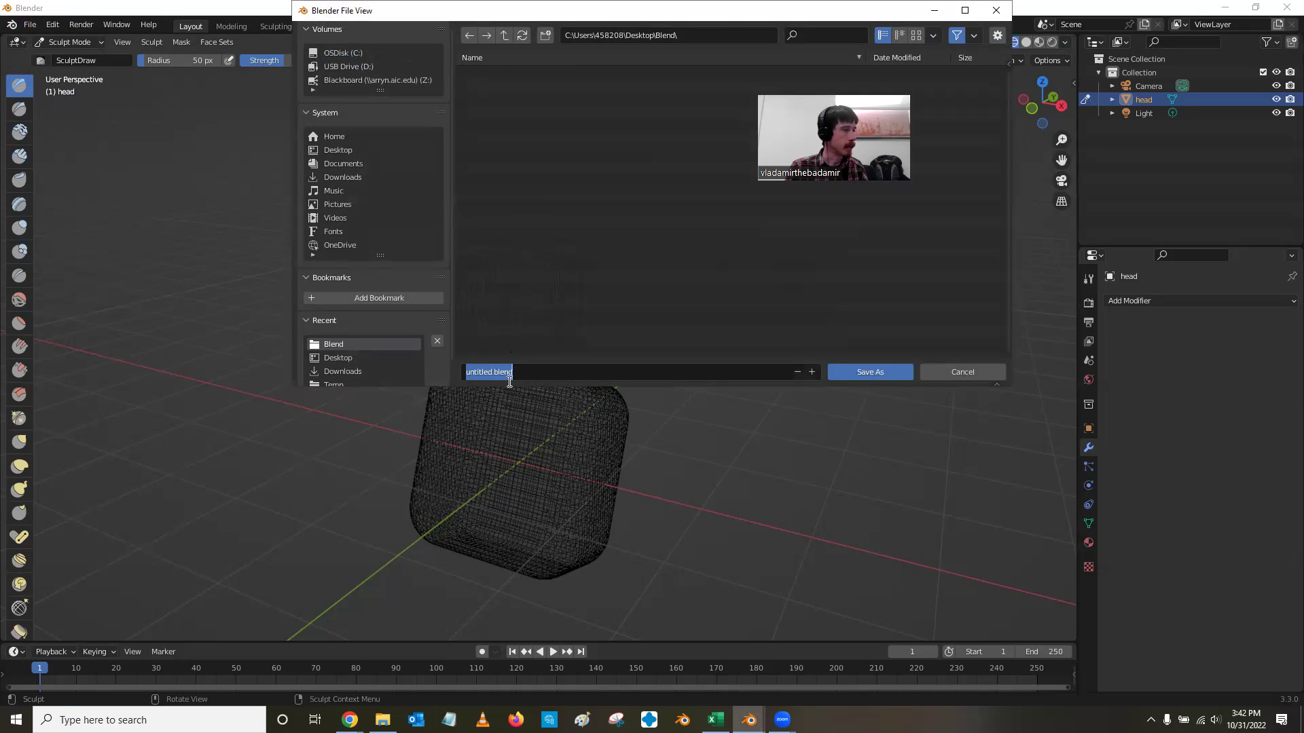
key("Home")
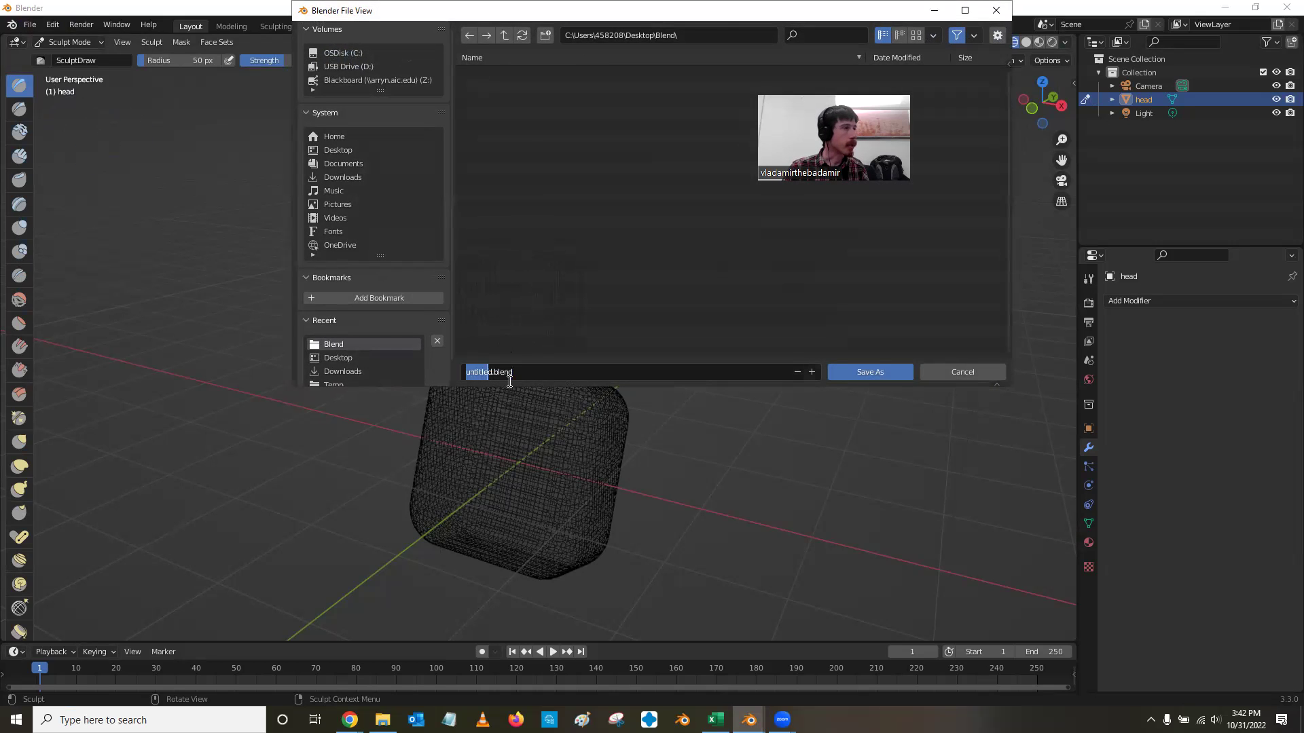
type("Te")
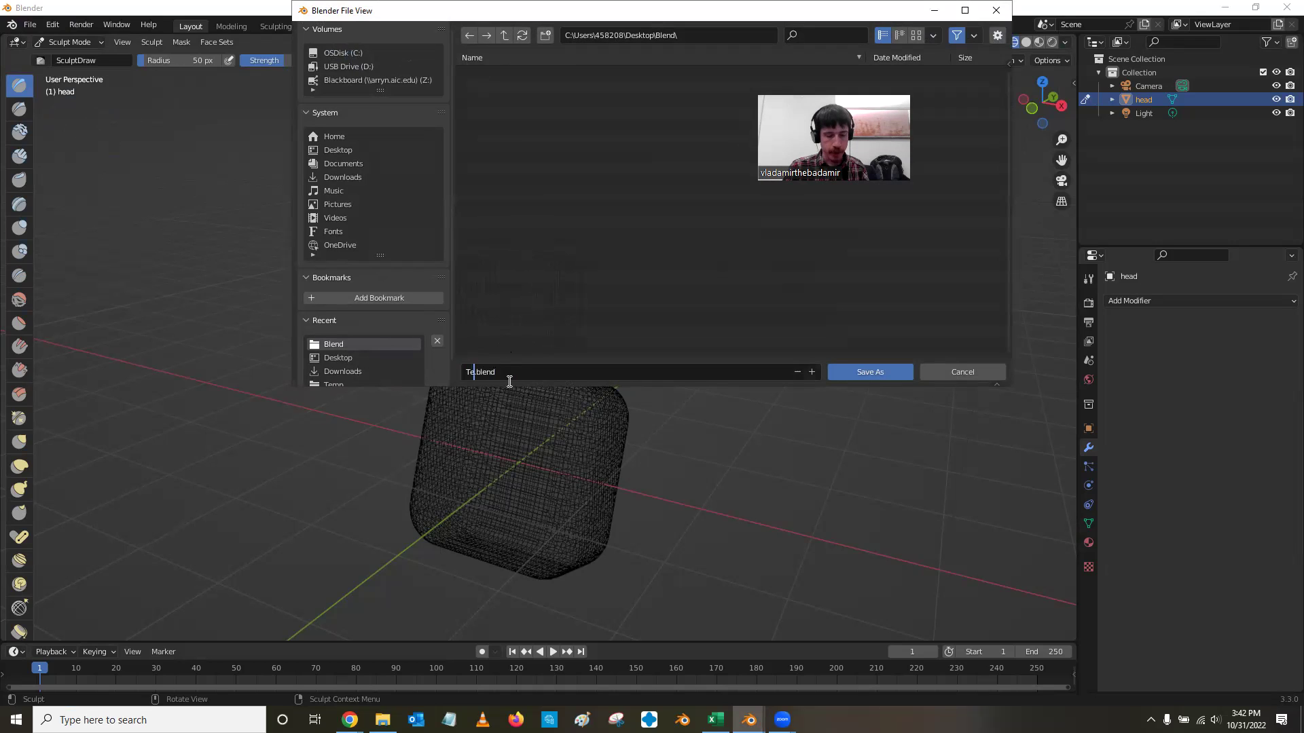
type("st bust")
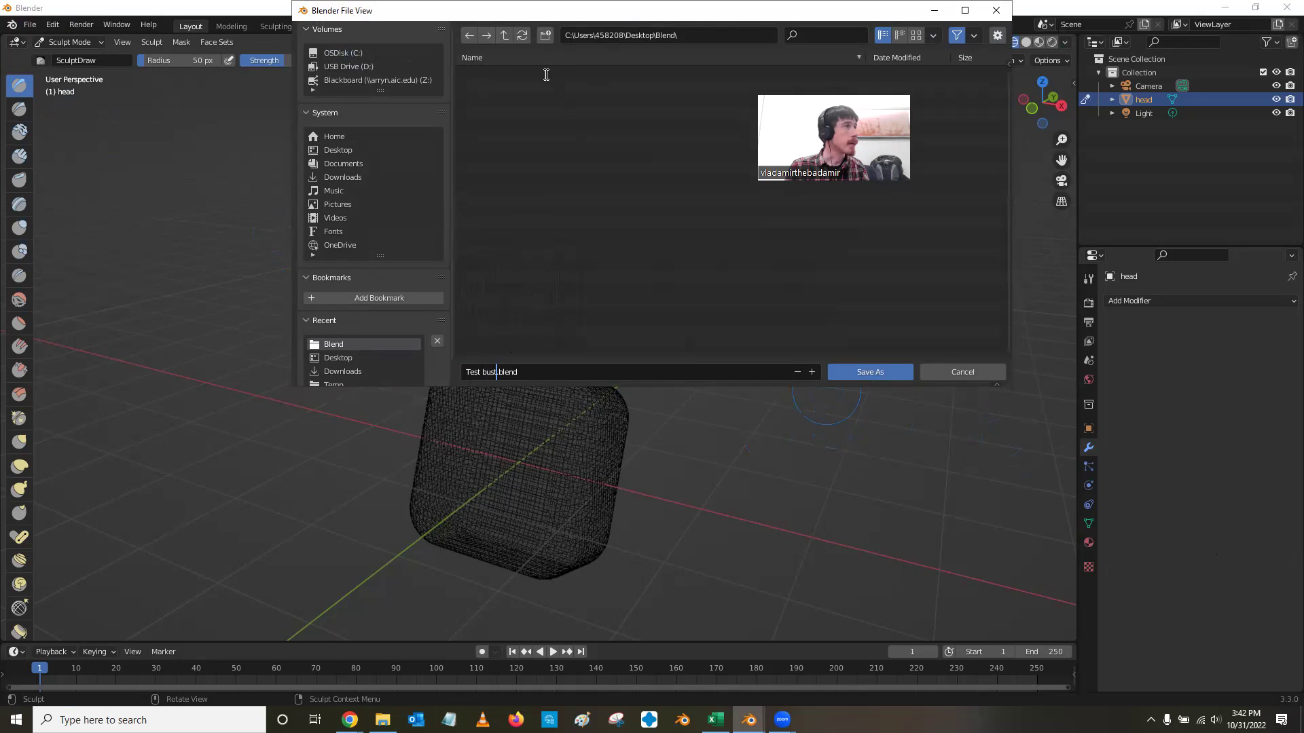
left_click(878, 372)
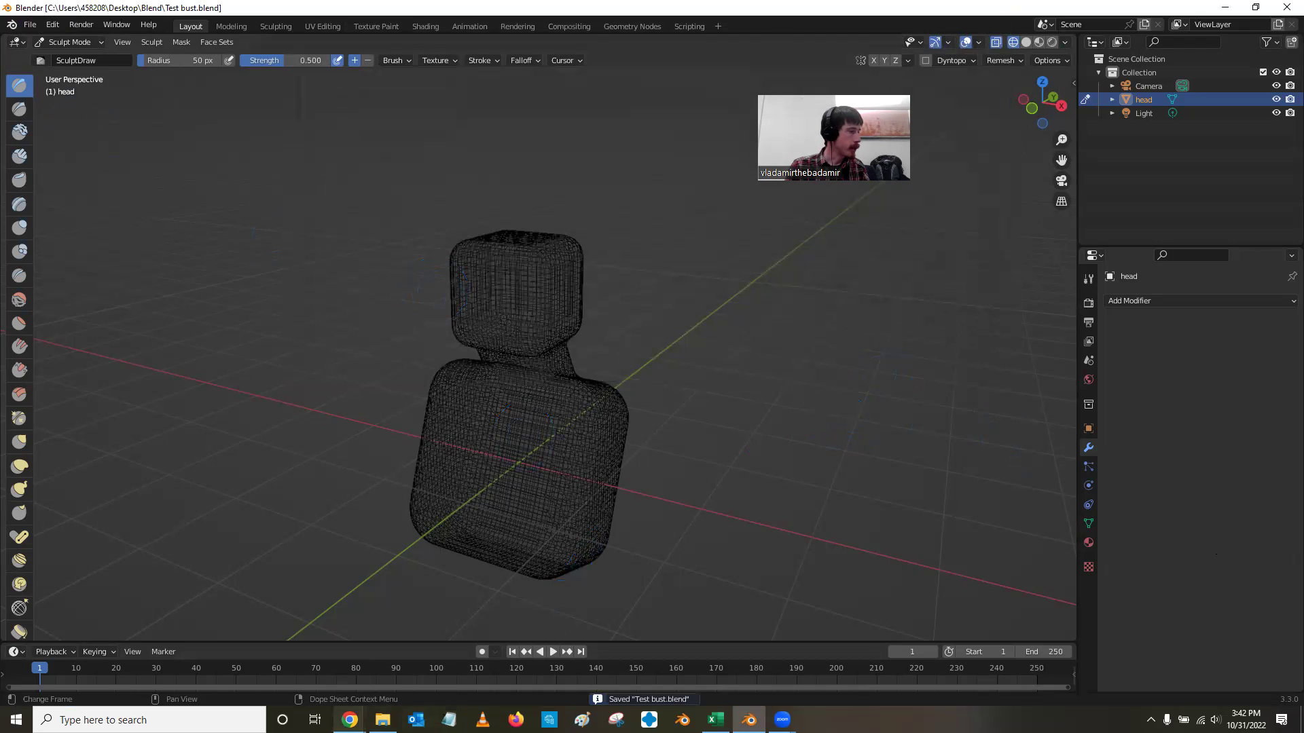
Open the Desktop's Blend folder in File Explorer, showing Test bust at 1,642 KB
mouse_move(383, 720)
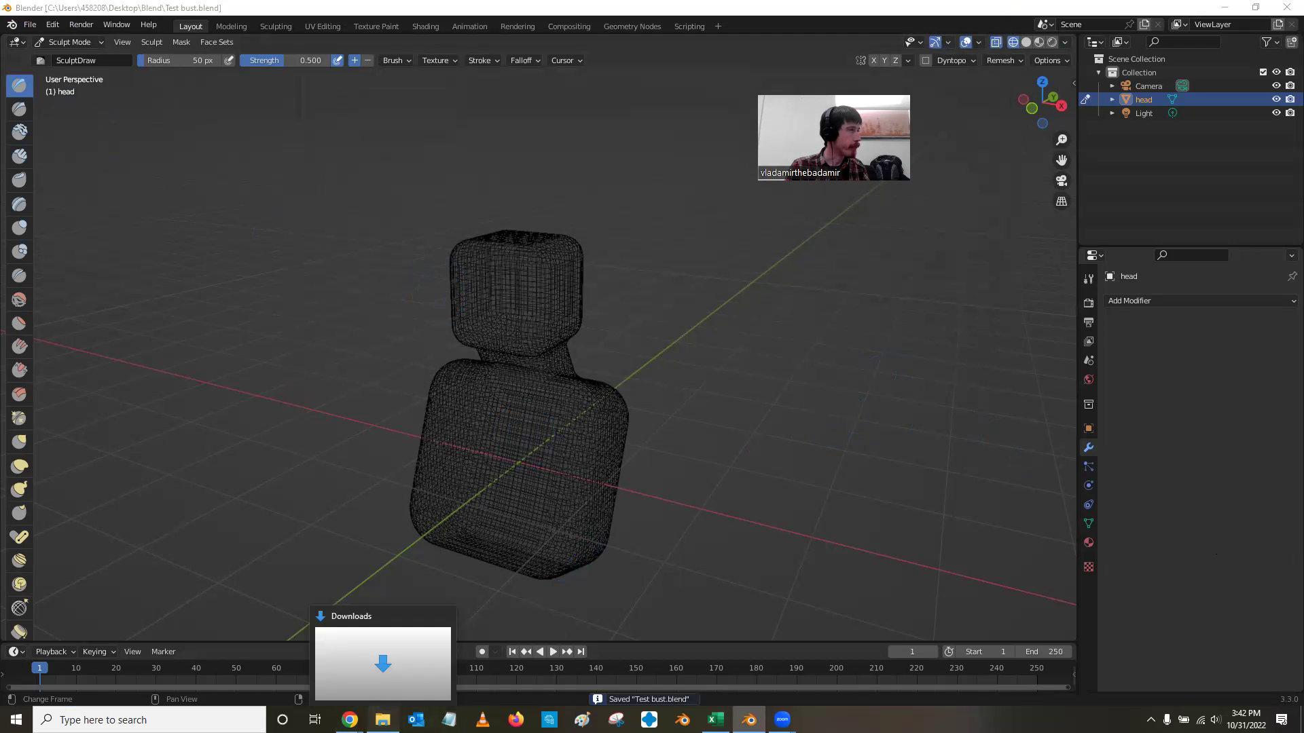
left_click(381, 654)
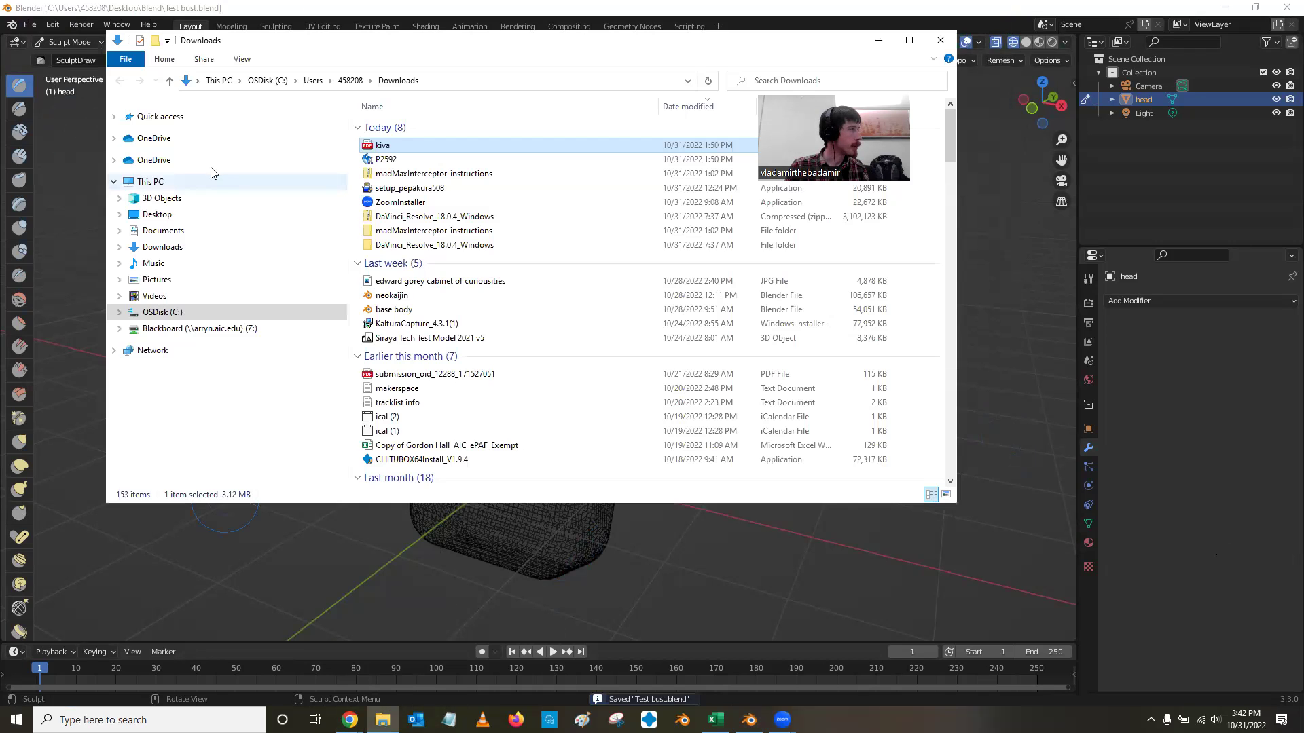
left_click(192, 215)
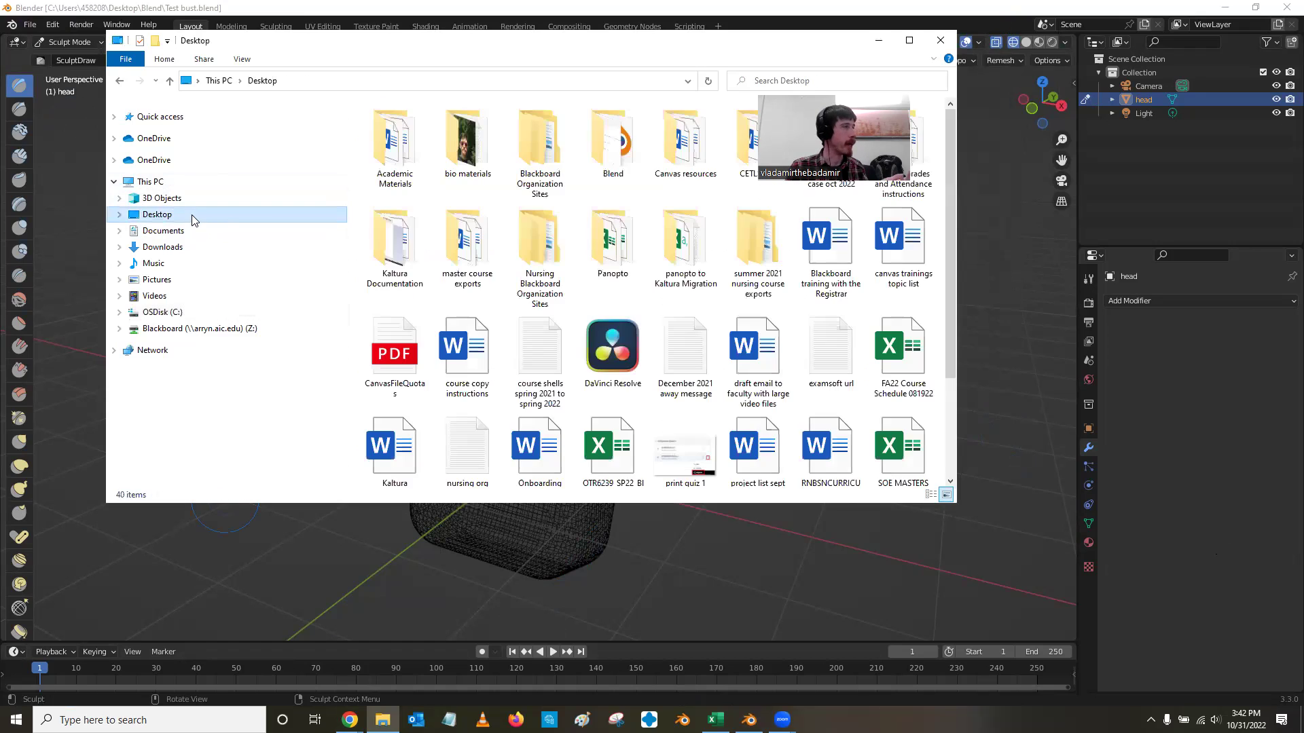
double_click(597, 153)
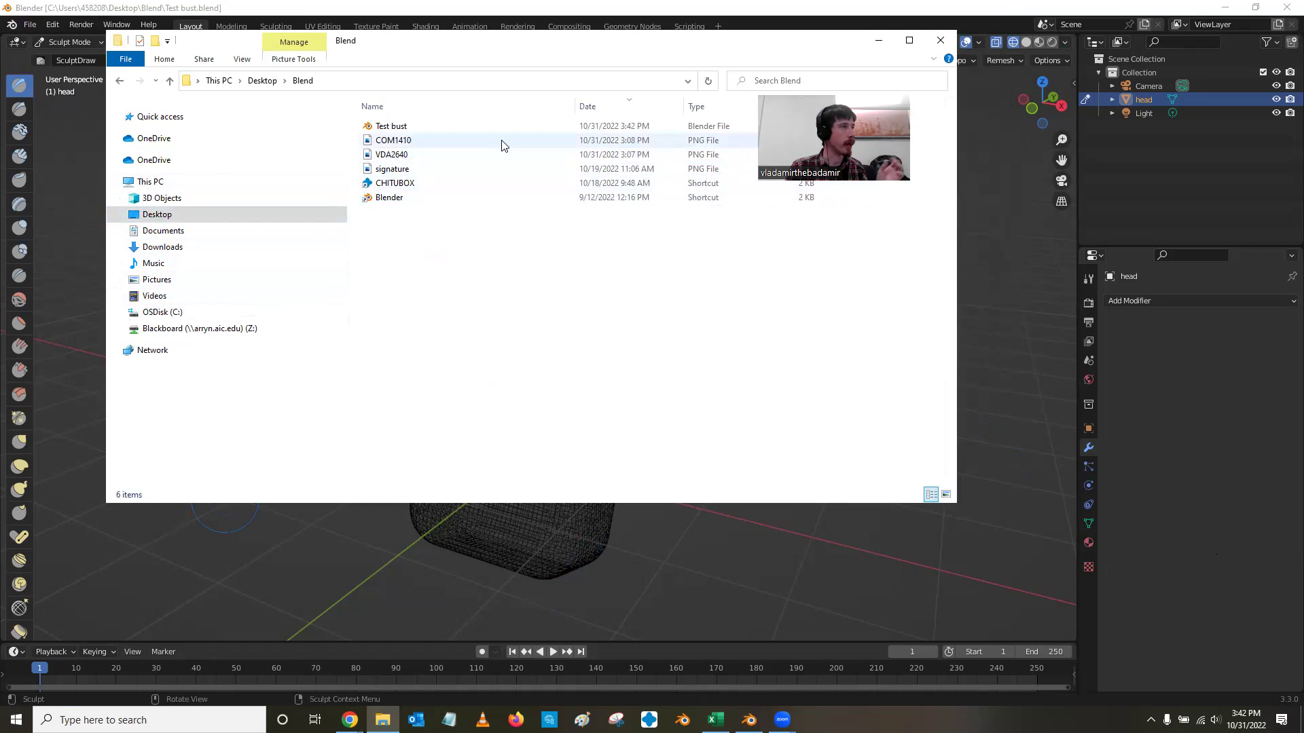
left_click_drag(704, 66, 586, 146)
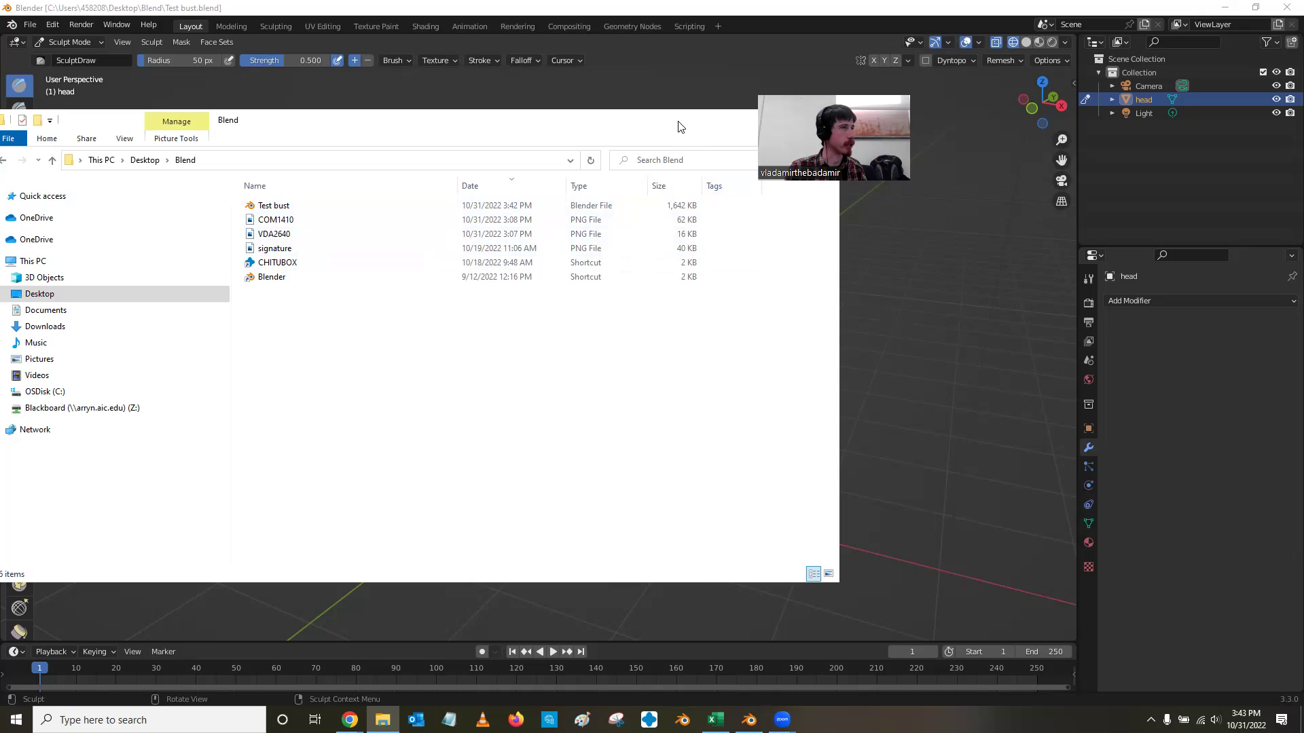
left_click_drag(679, 126, 796, 211)
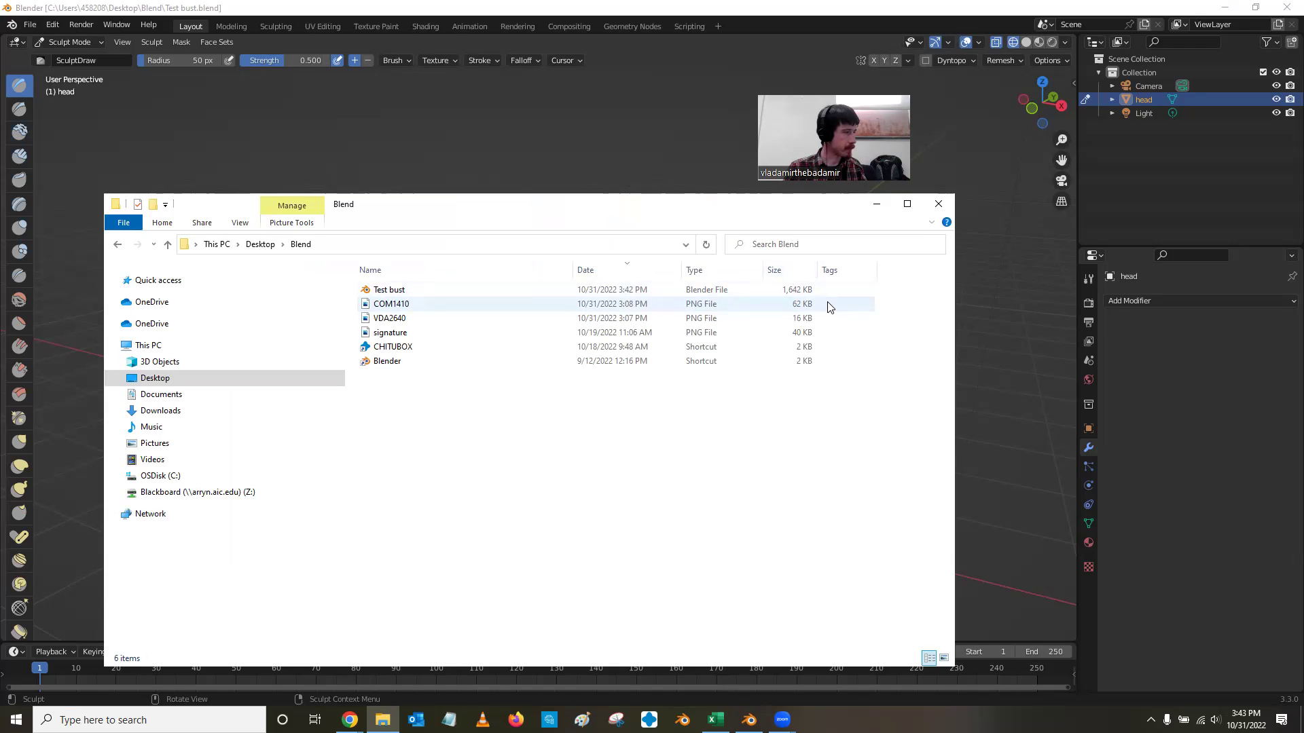
Launch Task Manager to see Blender at 329.2 MB, then minimize File Explorer
left_click(150, 720)
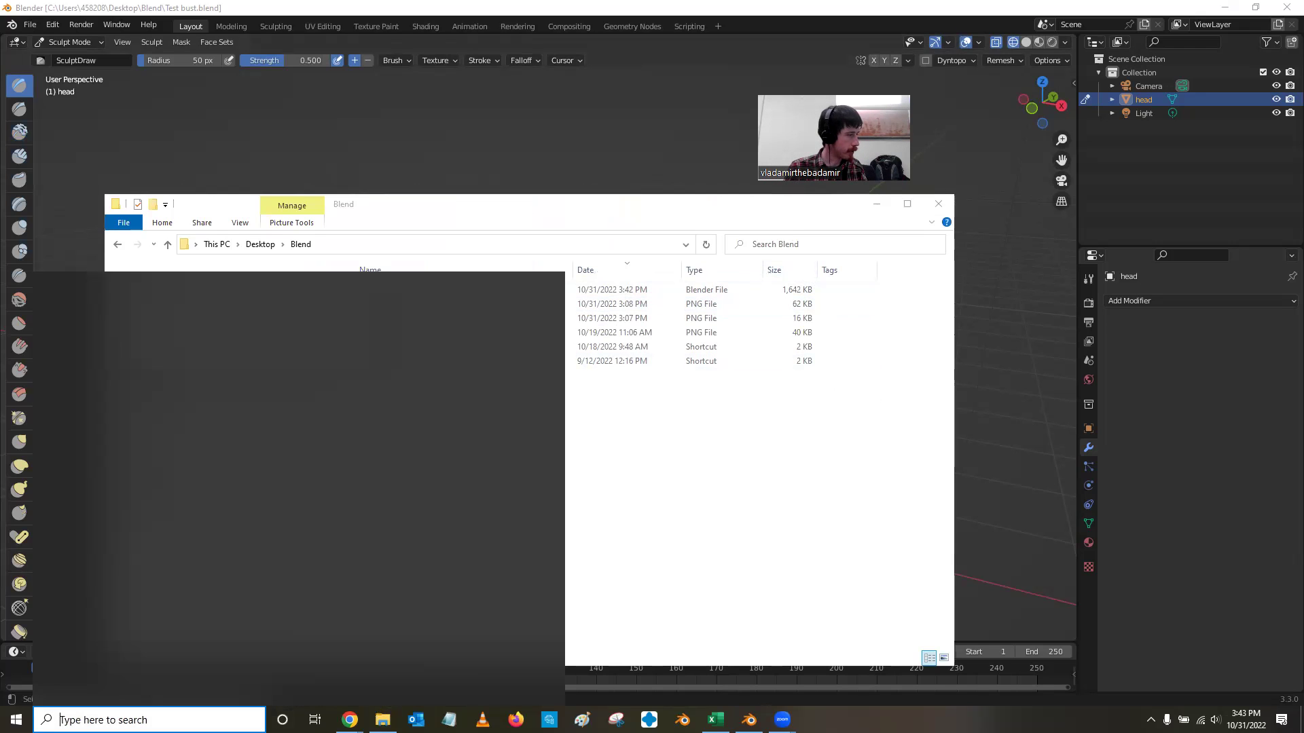
type("task")
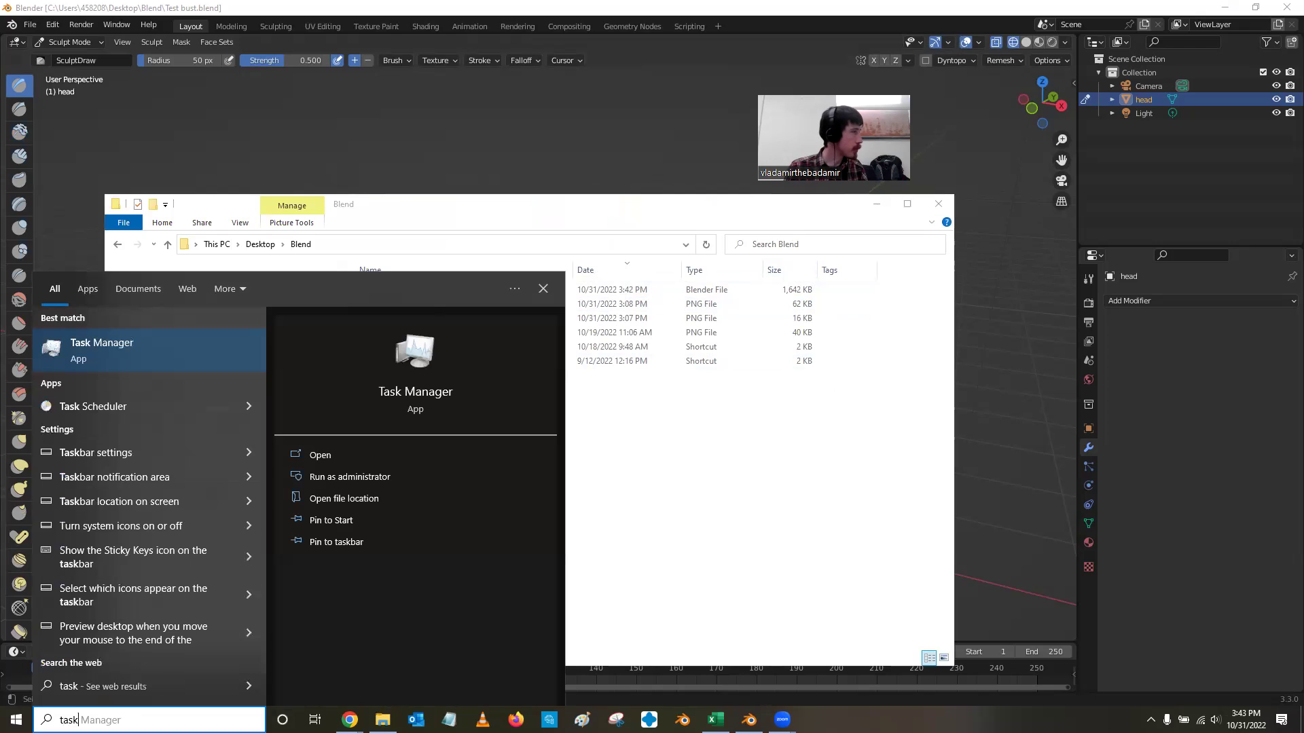
left_click(106, 350)
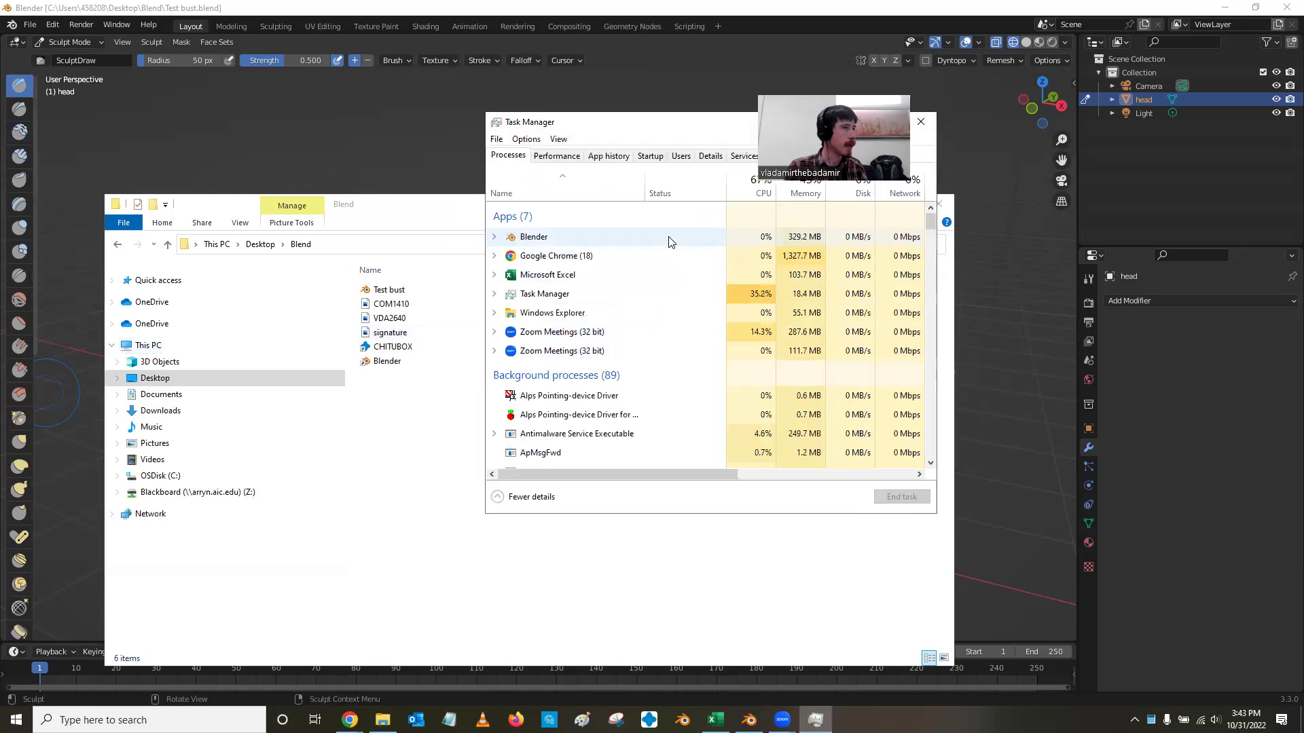
left_click_drag(660, 124, 545, 183)
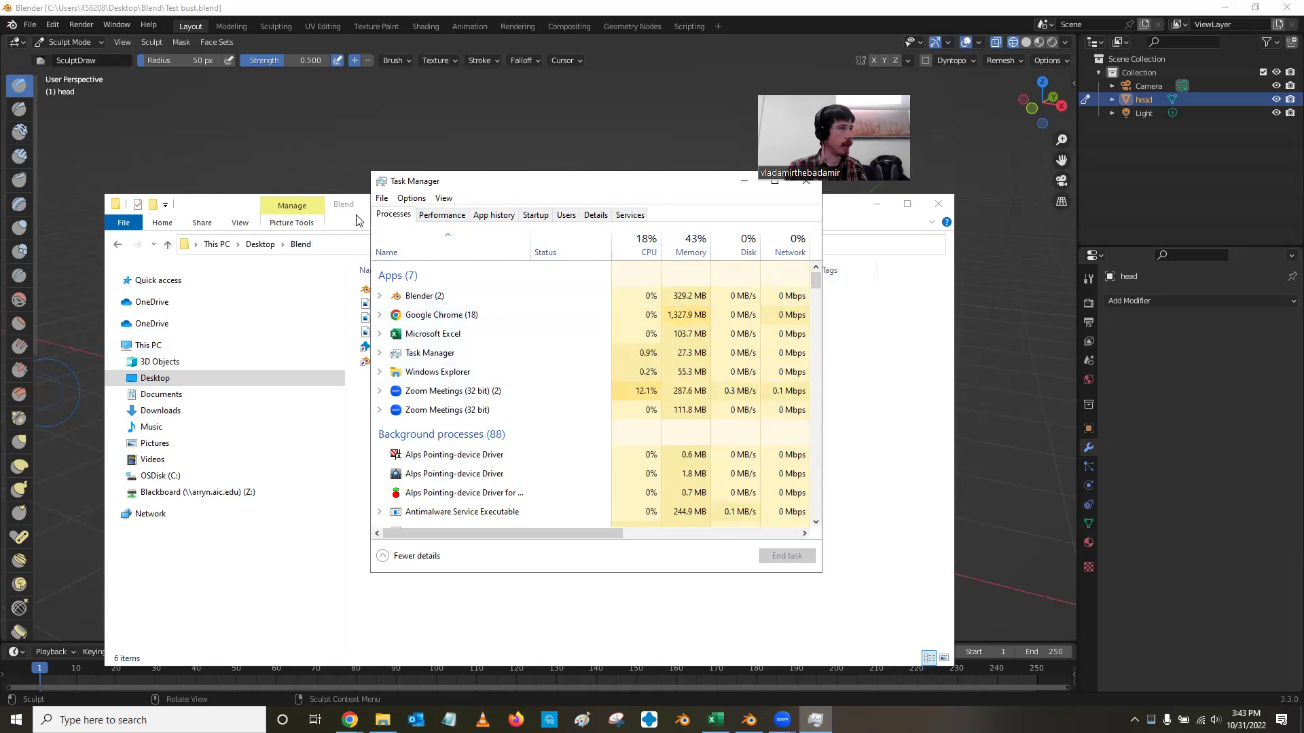
left_click(876, 204)
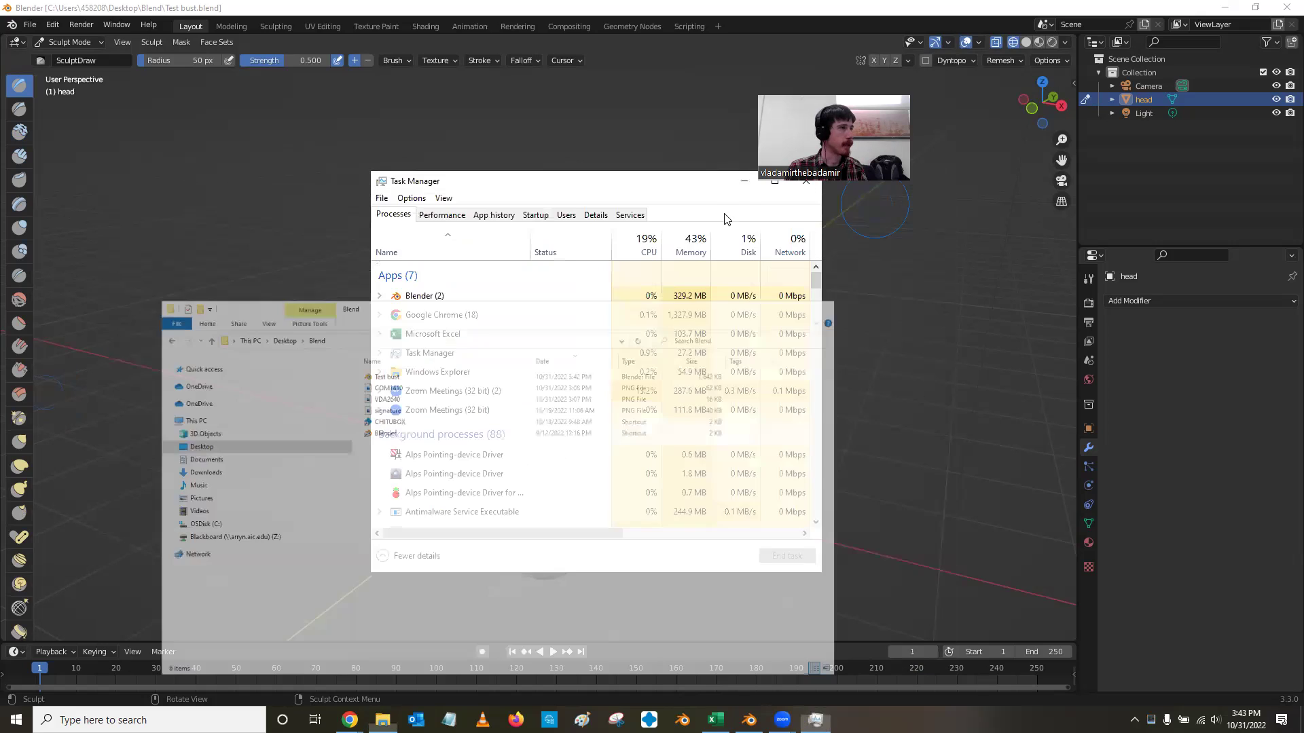
Return to Blender in solid shading and sculpt strokes around the neck, face and head top
left_click(744, 181)
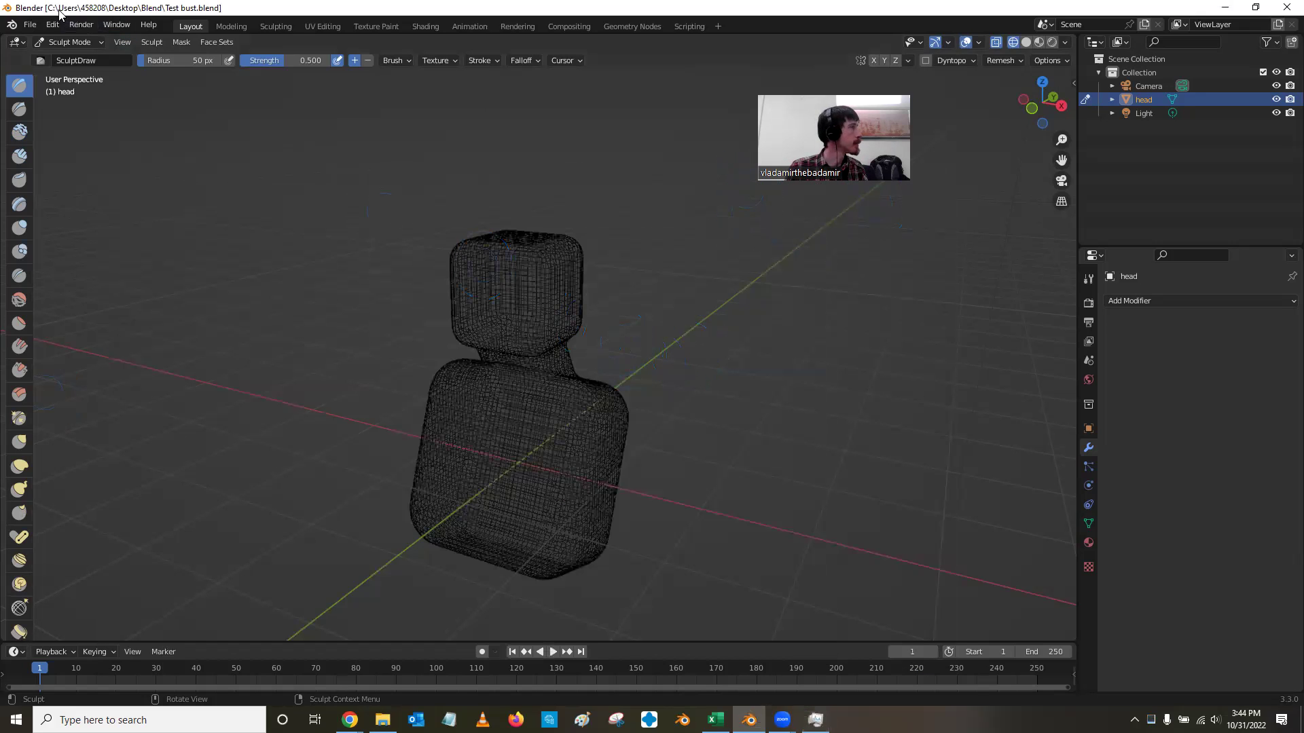
left_click(1025, 43)
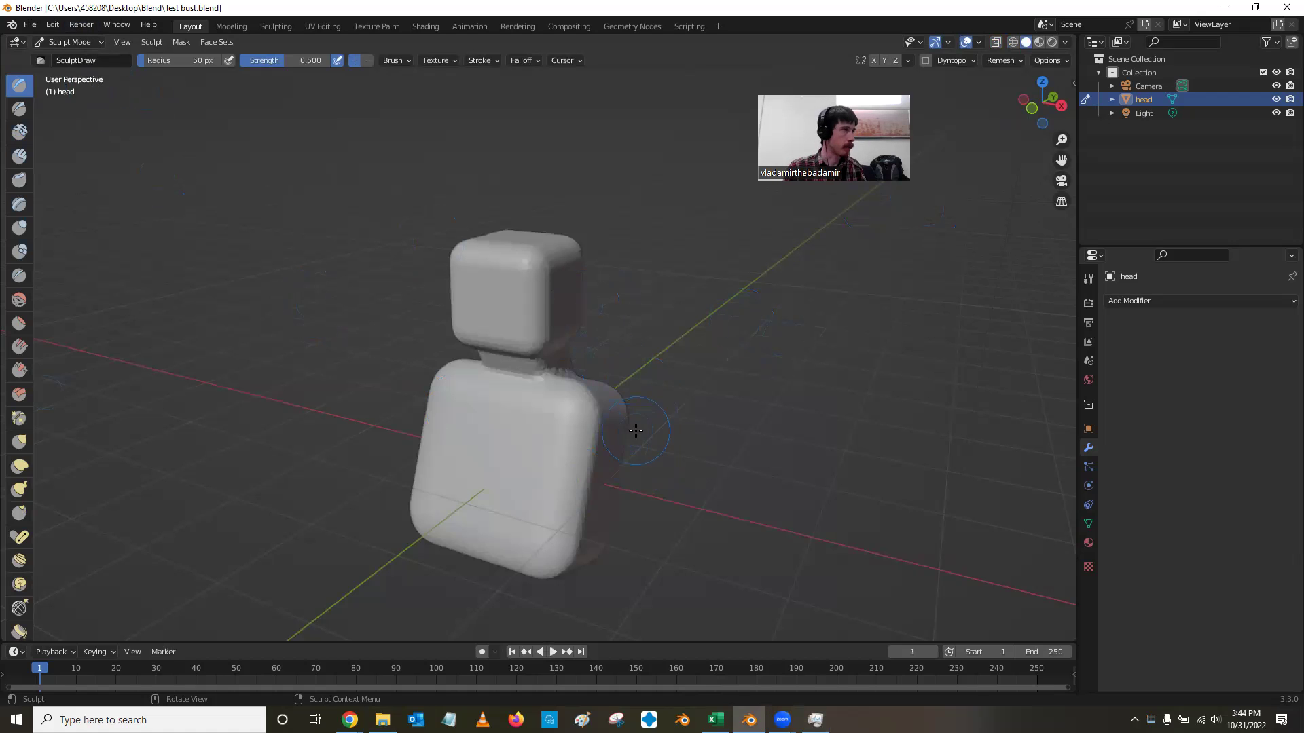
middle_click_drag(611, 380, 636, 434)
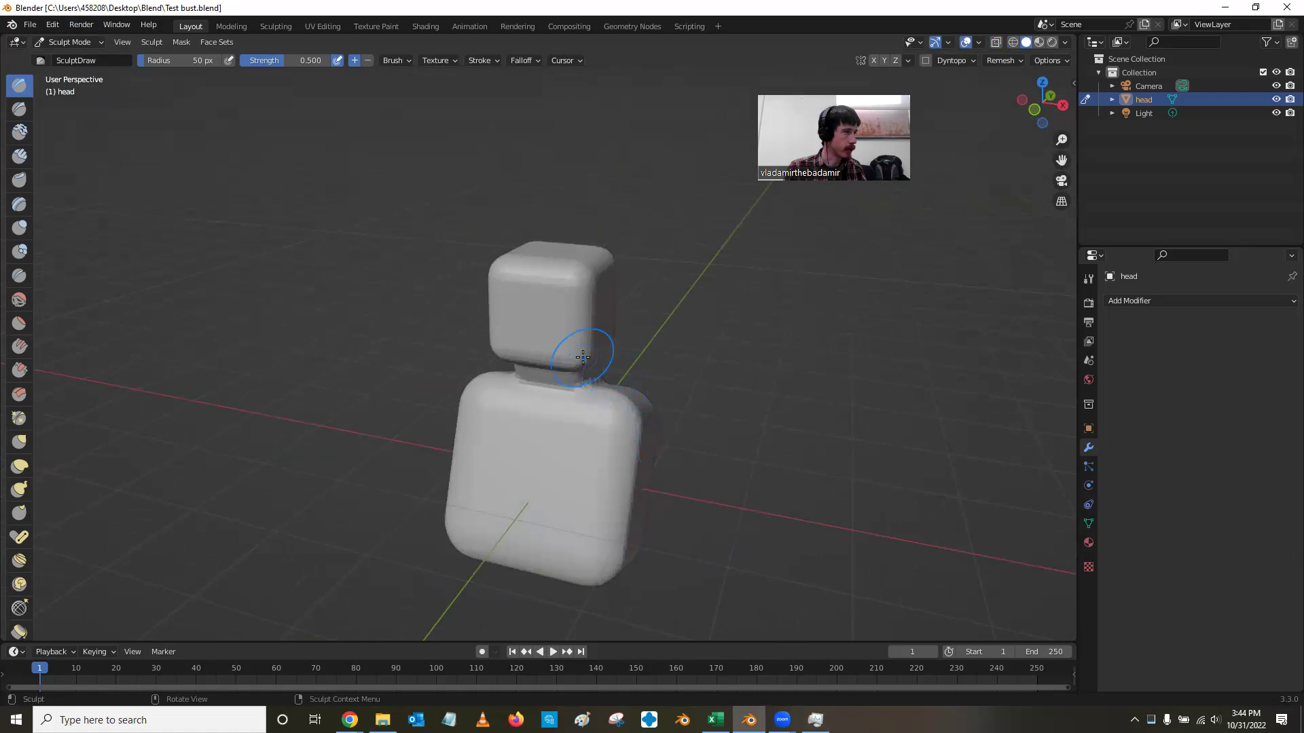
left_click_drag(579, 354, 581, 350, "shift")
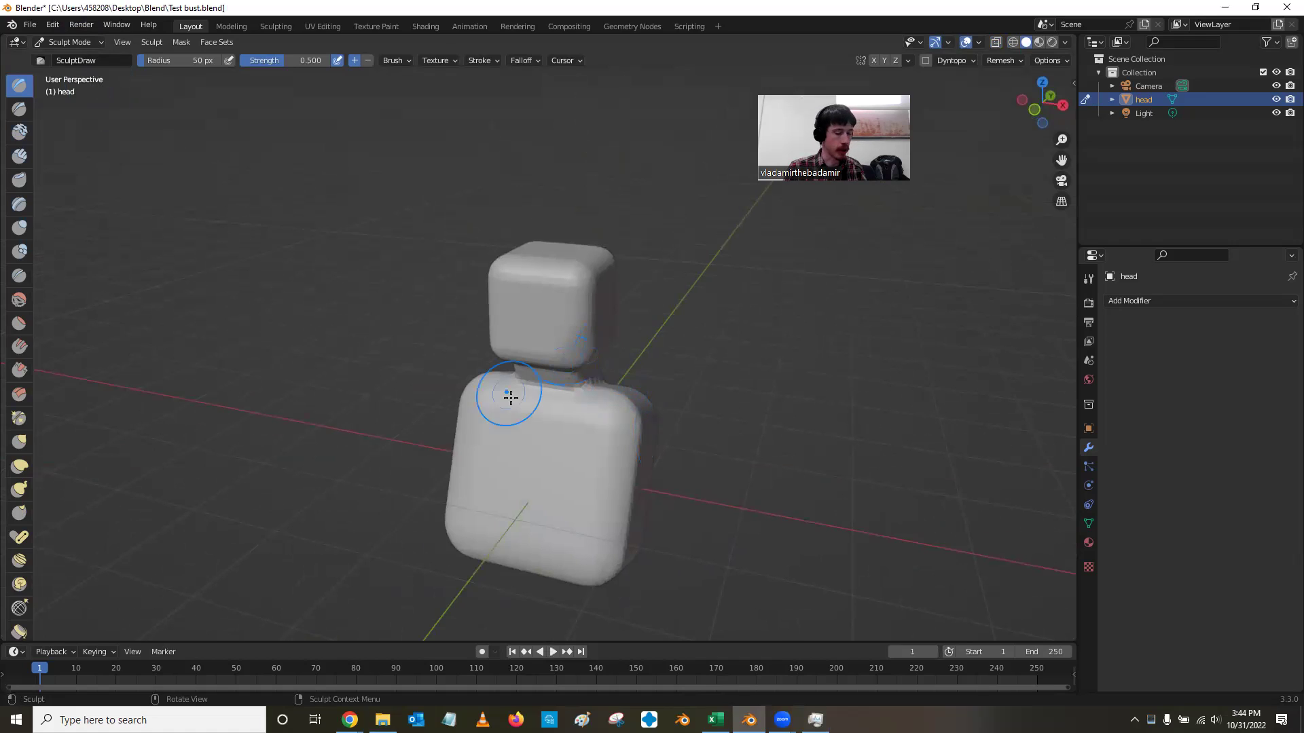
mouse_move(506, 380)
left_mouse_down()
mouse_move(494, 345)
mouse_move(563, 356)
mouse_move(531, 353)
mouse_move(545, 370)
mouse_move(537, 293)
mouse_move(538, 334)
left_mouse_up()
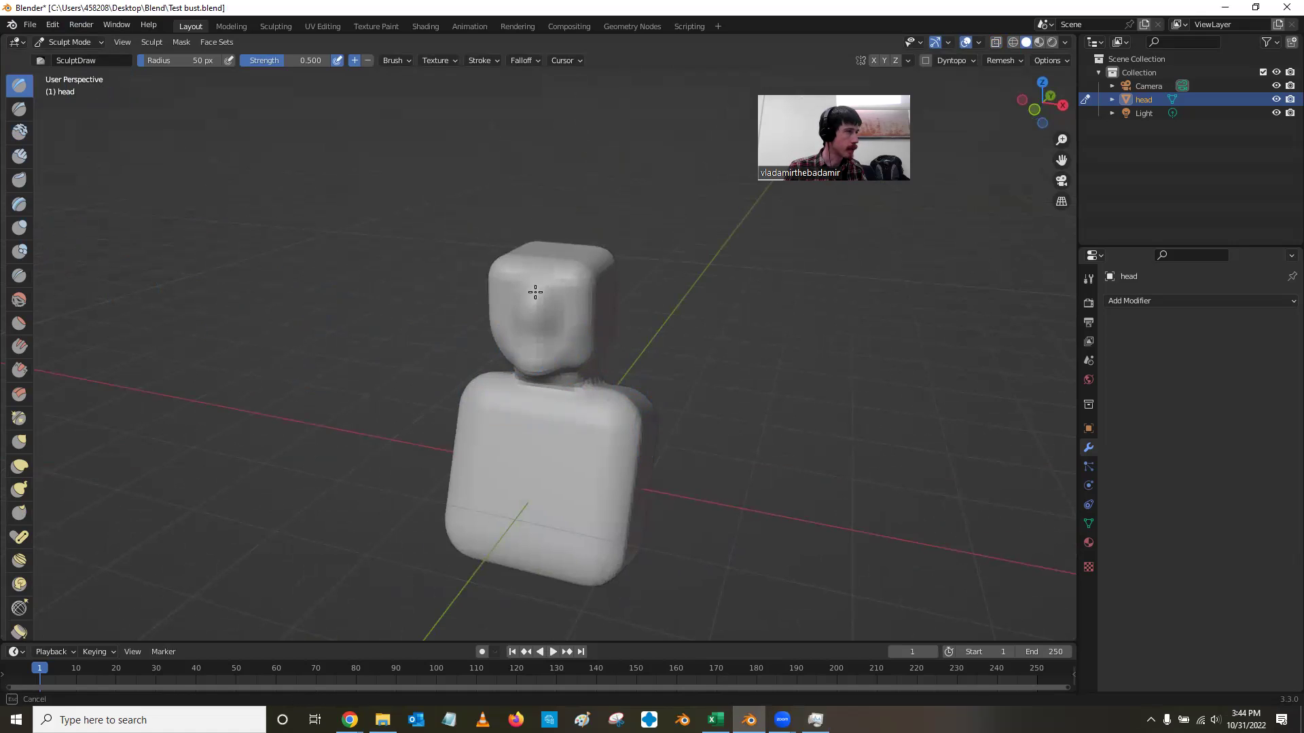
mouse_move(536, 280)
left_mouse_down()
mouse_move(562, 327)
mouse_move(547, 353)
mouse_move(518, 342)
mouse_move(518, 298)
mouse_move(553, 280)
left_mouse_up()
mouse_move(550, 345)
left_mouse_down()
mouse_move(502, 269)
mouse_move(487, 269)
mouse_move(543, 251)
mouse_move(580, 272)
mouse_move(585, 309)
left_mouse_up()
Orbit to a front view and undo a stray bulge sculpted on the lower face
middle_click_drag(588, 358, 358, 232)
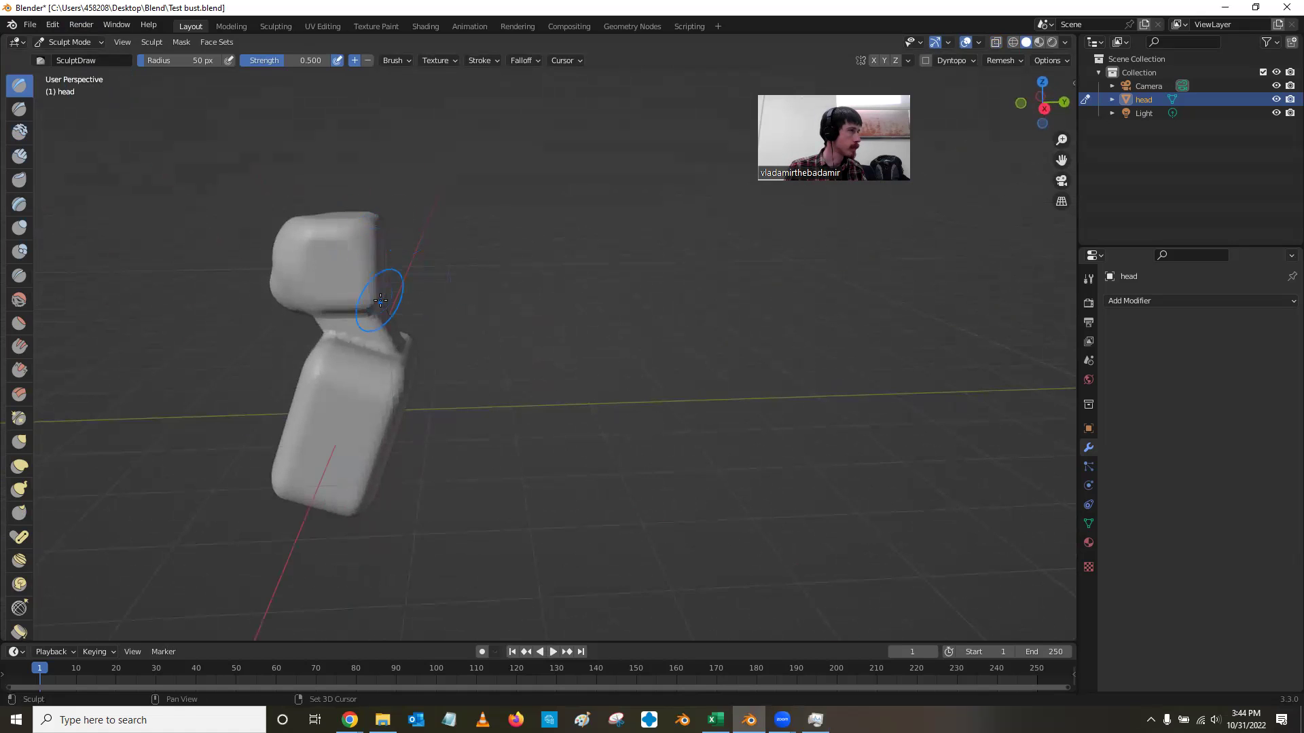
middle_click_drag(416, 319, 808, 325)
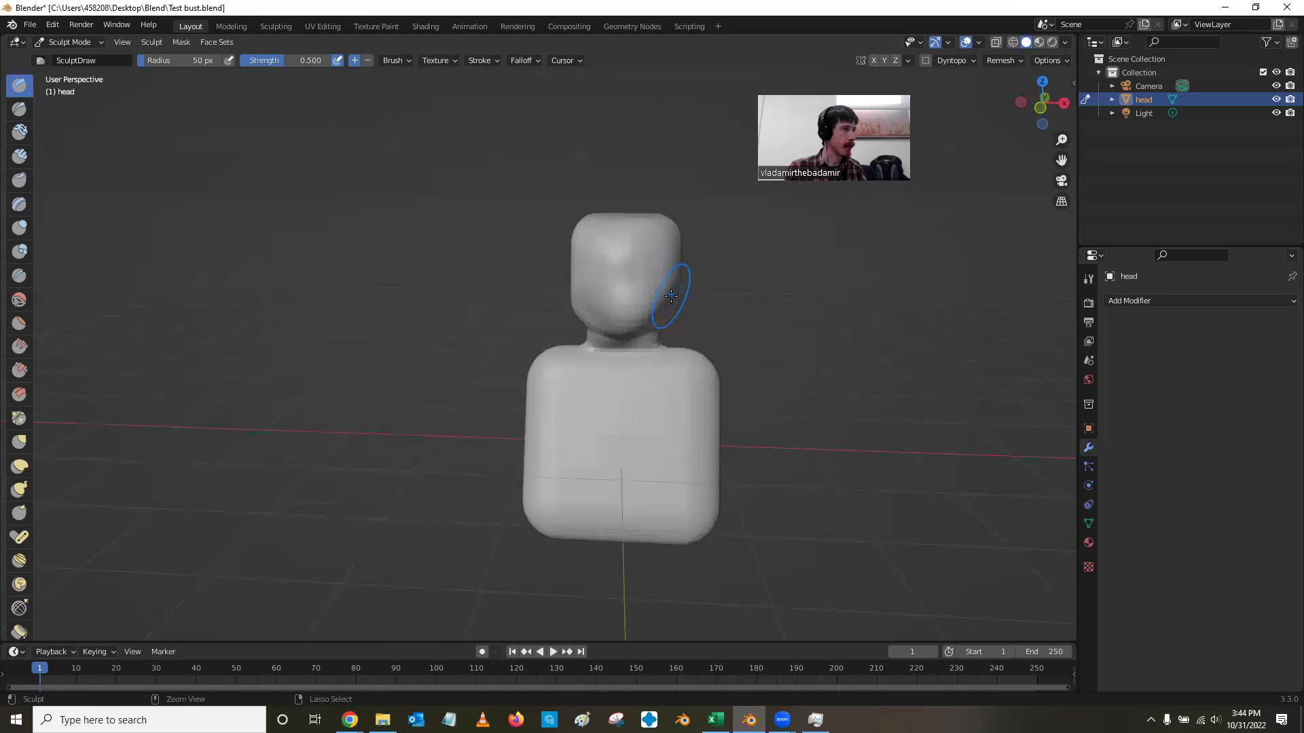
left_click_drag(673, 292, 671, 296)
key("ctrl+z")
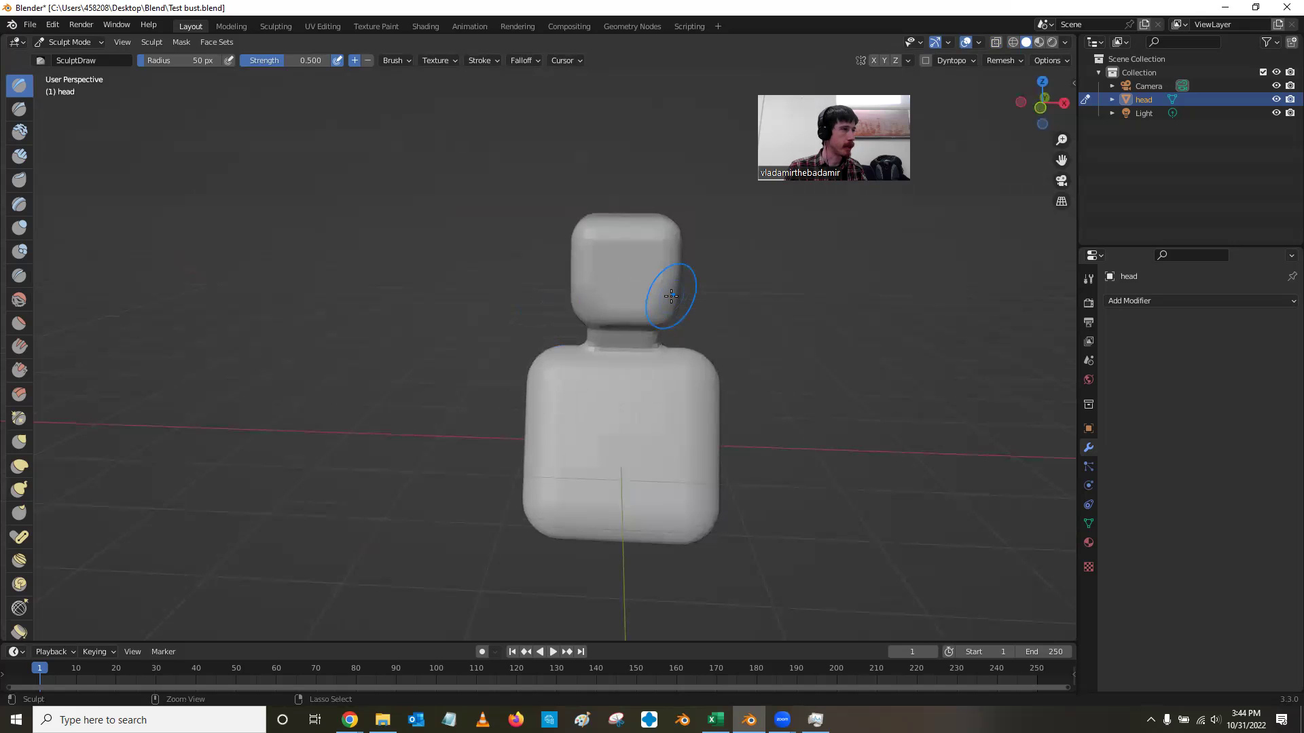
middle_click_drag(697, 298, 546, 298)
middle_click_drag(341, 299, 626, 320)
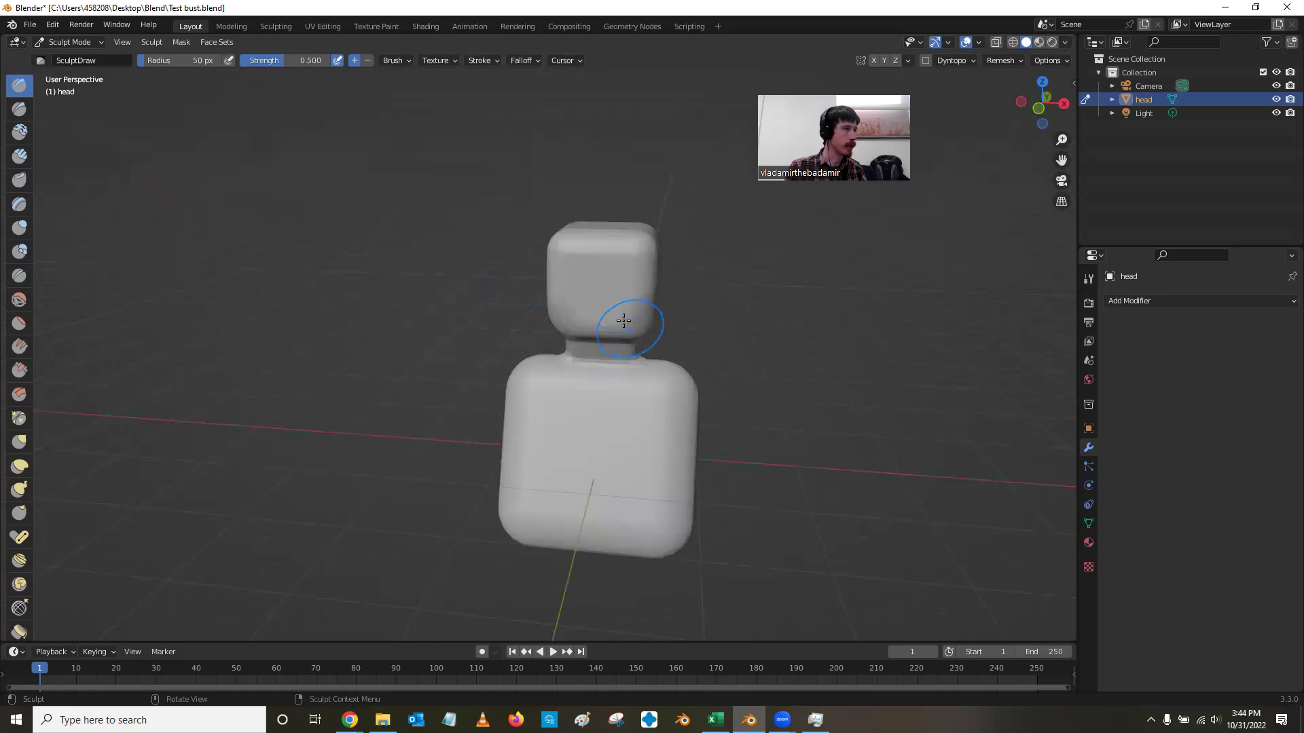
Enable X mesh symmetry and sculpt along the neck and top of the head
left_click(872, 61)
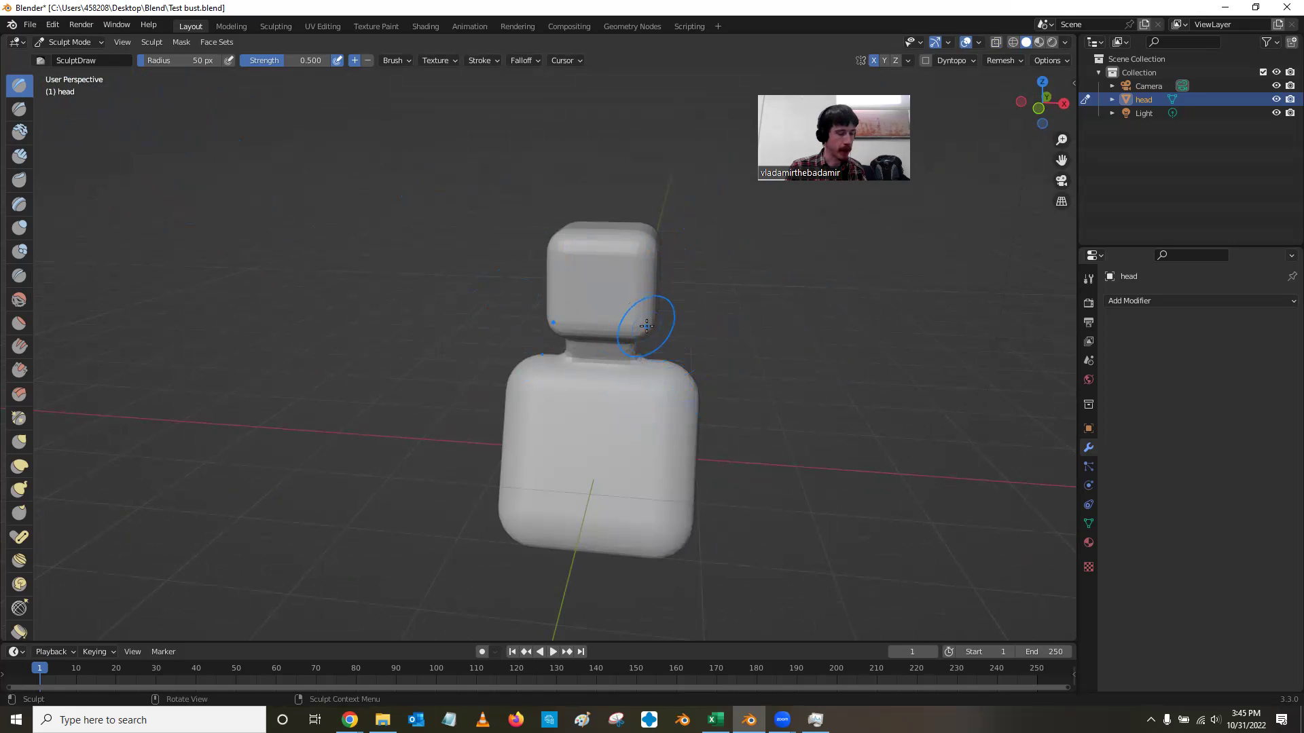
mouse_move(645, 324)
left_mouse_down()
mouse_move(590, 330)
mouse_move(602, 317)
mouse_move(591, 337)
mouse_move(603, 334)
mouse_move(579, 287)
mouse_move(598, 258)
mouse_move(618, 284)
mouse_move(644, 243)
left_mouse_up()
mouse_move(648, 250)
middle_mouse_down()
mouse_move(423, 319)
mouse_move(413, 334)
mouse_move(364, 256)
middle_mouse_up()
mouse_move(364, 256)
left_mouse_down()
mouse_move(383, 255)
mouse_move(399, 305)
mouse_move(346, 327)
left_mouse_up()
mouse_move(347, 328)
middle_mouse_down()
mouse_move(358, 280)
mouse_move(398, 258)
mouse_move(421, 293)
mouse_move(638, 292)
middle_mouse_up()
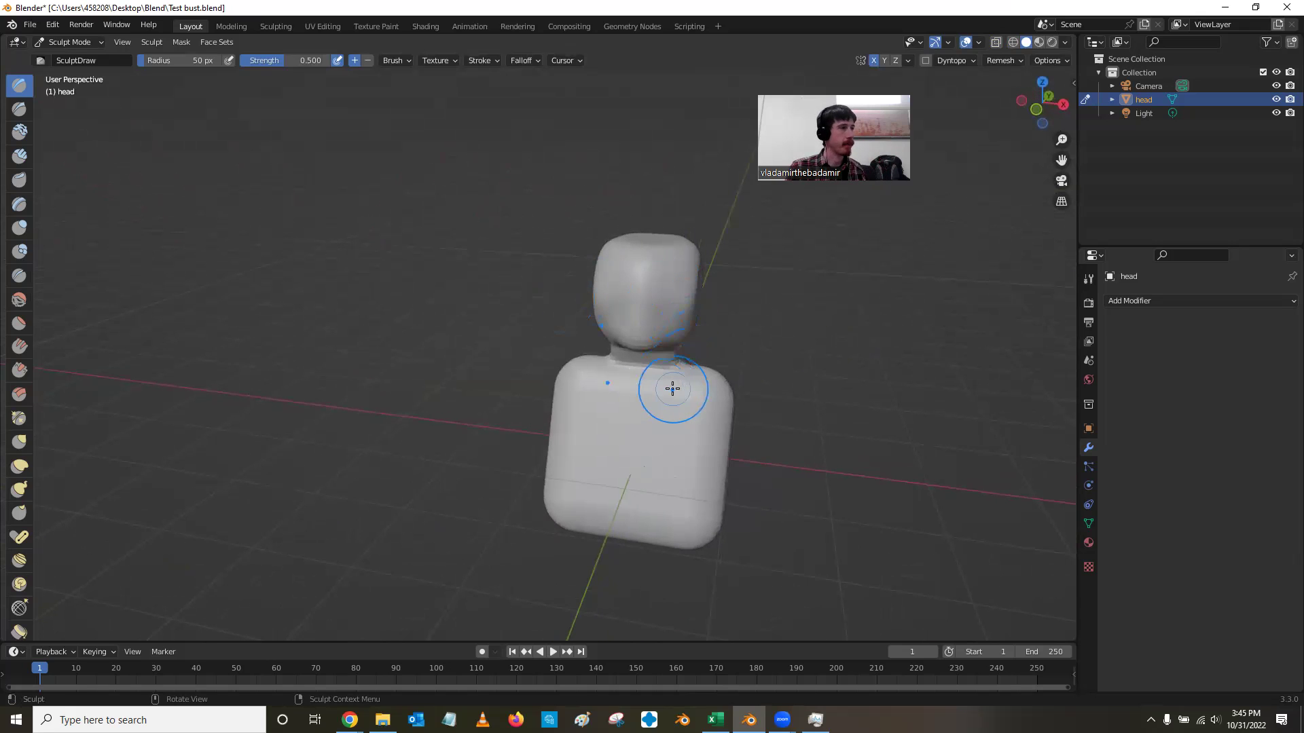
Fill out the chest symmetrically, undo the pectoral shapes, and sculpt a chest dent
mouse_move(672, 384)
middle_mouse_down()
mouse_move(576, 373)
mouse_move(588, 370)
middle_mouse_up()
mouse_move(582, 364)
left_mouse_down()
mouse_move(649, 397)
mouse_move(634, 465)
mouse_move(577, 455)
mouse_move(579, 409)
mouse_move(599, 397)
mouse_move(602, 437)
left_mouse_up()
key("ctrl+z")
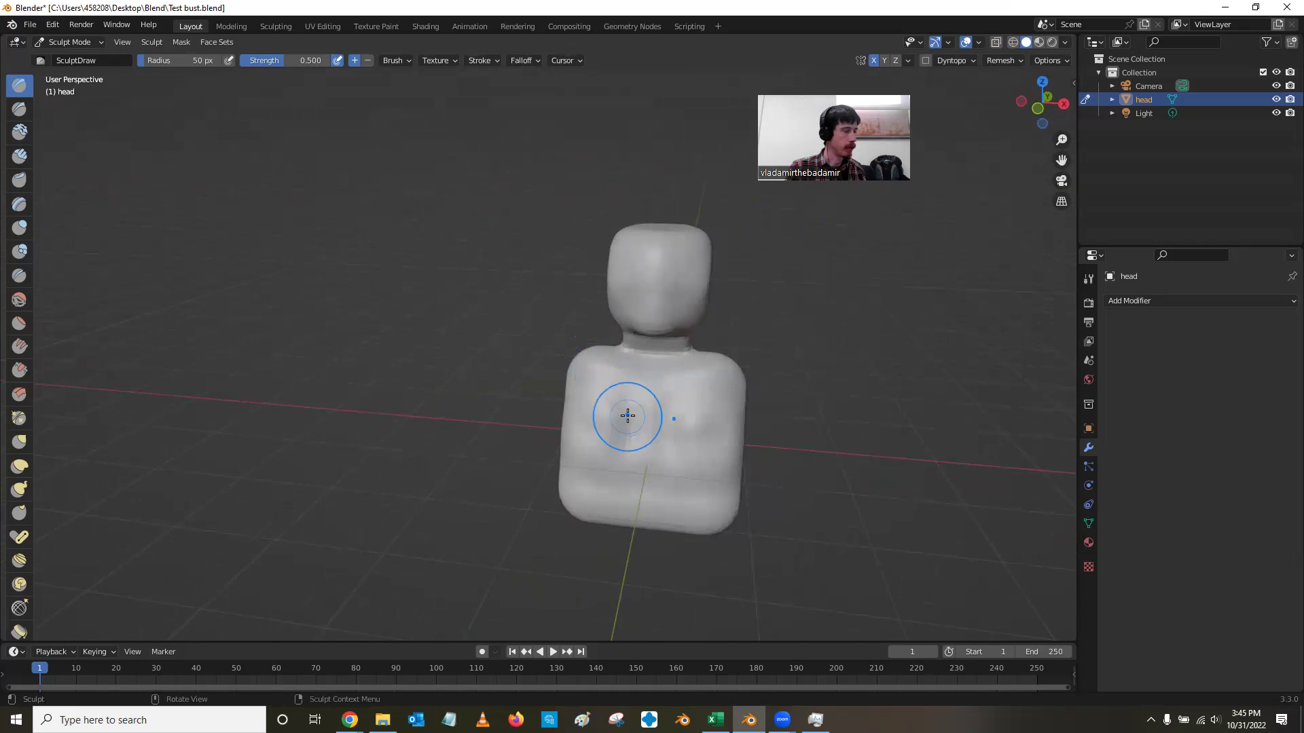
middle_click_drag(647, 435, 504, 442)
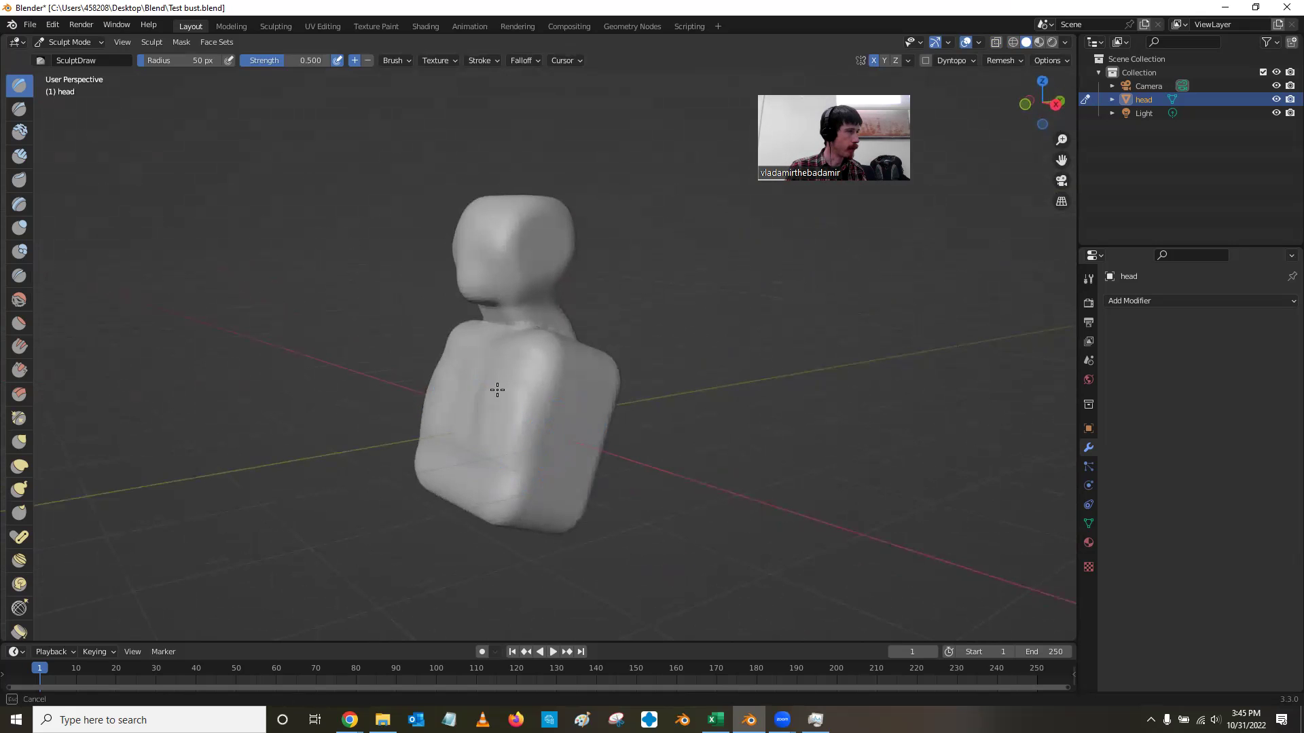
middle_click_drag(471, 401, 407, 416)
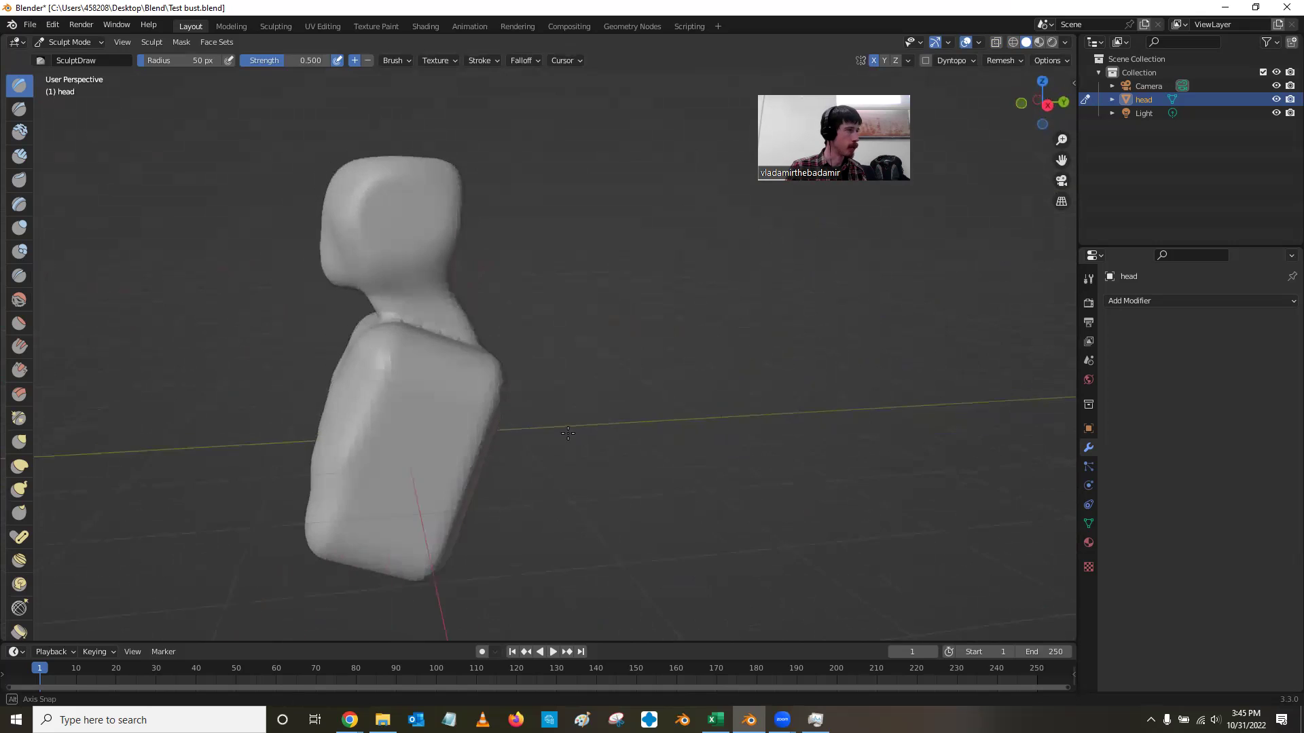
mouse_move(404, 412)
left_mouse_down()
mouse_move(455, 336)
mouse_move(510, 354)
mouse_move(514, 371)
mouse_move(446, 354)
mouse_move(414, 368)
mouse_move(517, 376)
mouse_move(477, 364)
mouse_move(438, 384)
mouse_move(509, 379)
mouse_move(428, 377)
mouse_move(413, 393)
mouse_move(516, 380)
left_mouse_up()
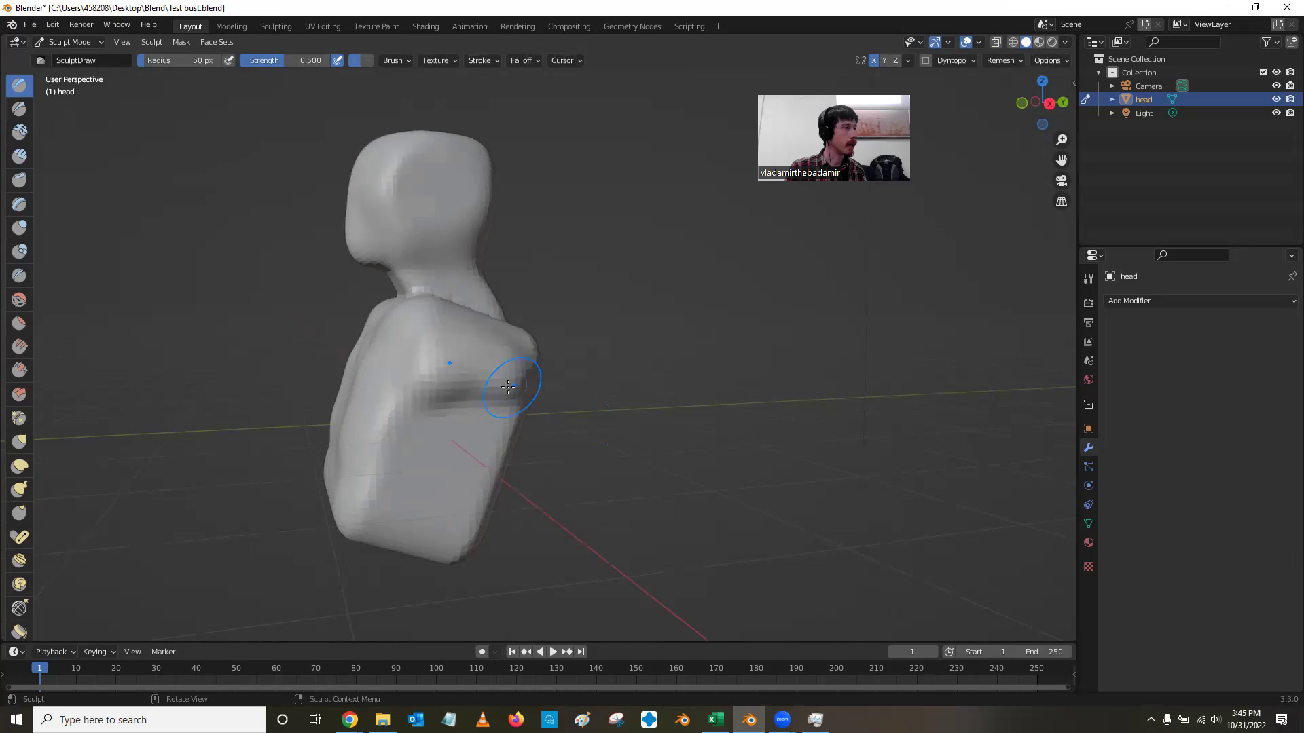
mouse_move(516, 380)
middle_mouse_down()
mouse_move(655, 406)
mouse_move(652, 366)
middle_mouse_up()
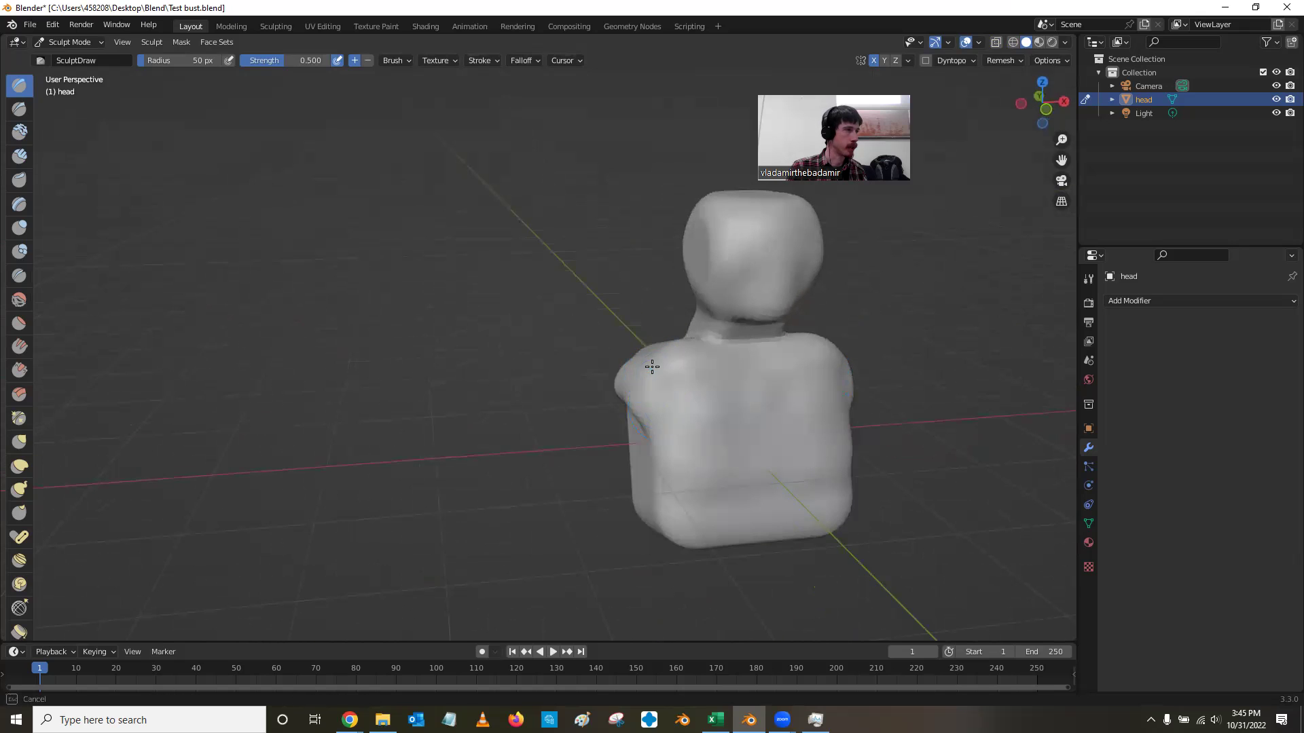
Build up a rounder left shoulder toward the neck with mirrored strokes
mouse_move(637, 351)
left_mouse_down()
mouse_move(666, 384)
mouse_move(664, 408)
mouse_move(666, 374)
left_mouse_up()
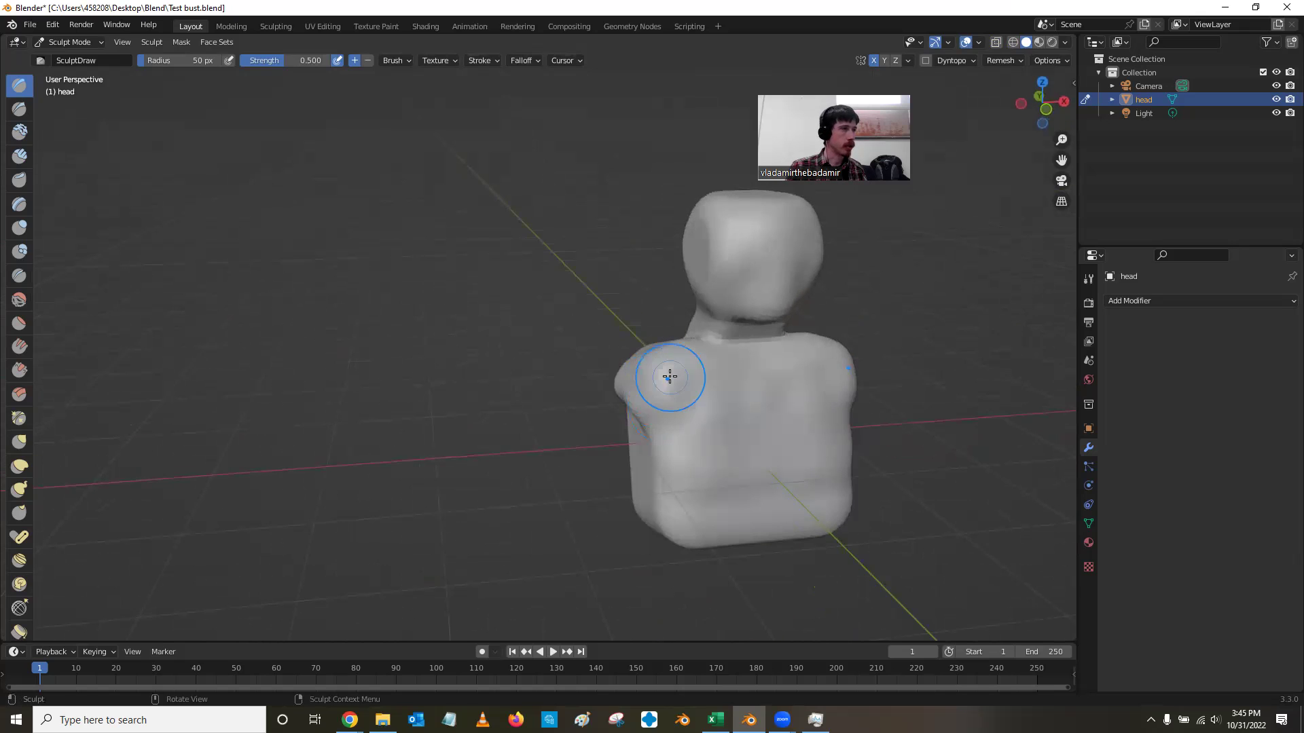
mouse_move(666, 375)
middle_mouse_down()
mouse_move(685, 395)
mouse_move(679, 383)
middle_mouse_up()
mouse_move(679, 384)
left_mouse_down()
mouse_move(700, 361)
mouse_move(687, 355)
mouse_move(713, 364)
mouse_move(694, 349)
left_mouse_up()
mouse_move(694, 349)
middle_mouse_down()
mouse_move(701, 303)
mouse_move(546, 346)
middle_mouse_up()
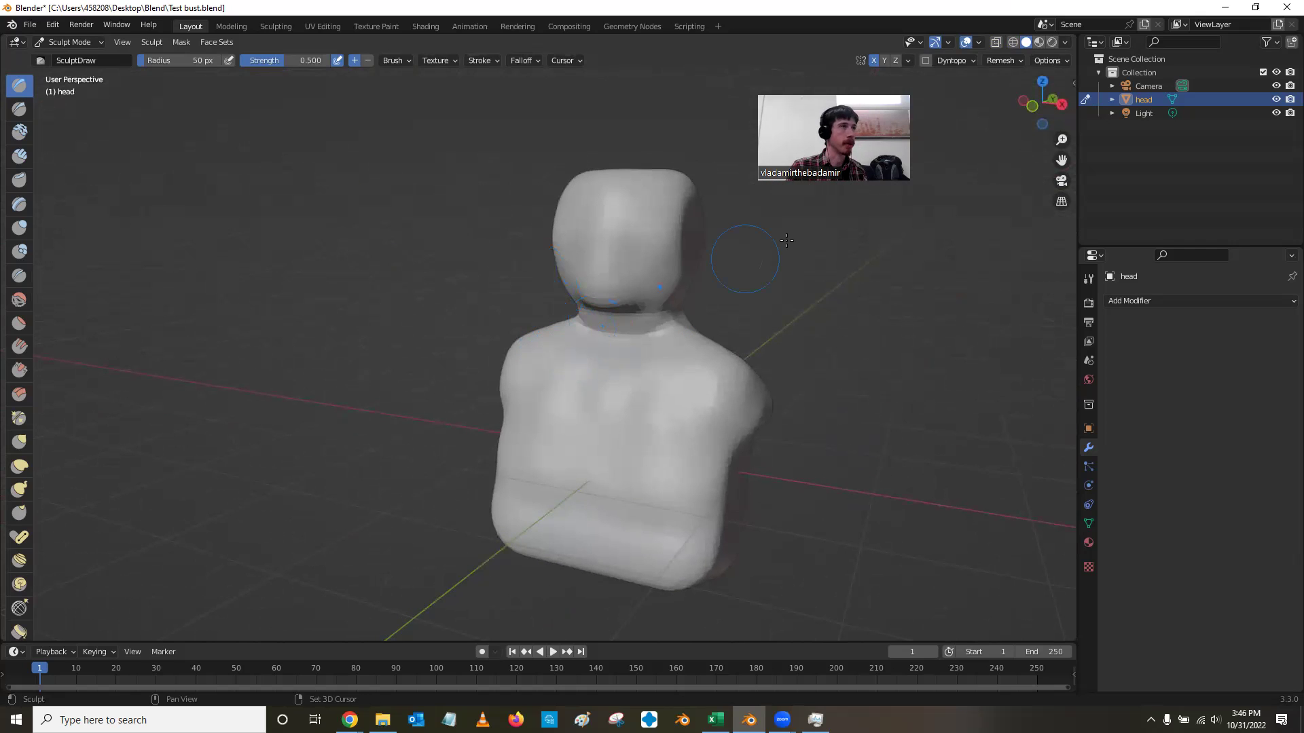
Disable X symmetry and sculpt detail into the left side of the neck
left_click(874, 60)
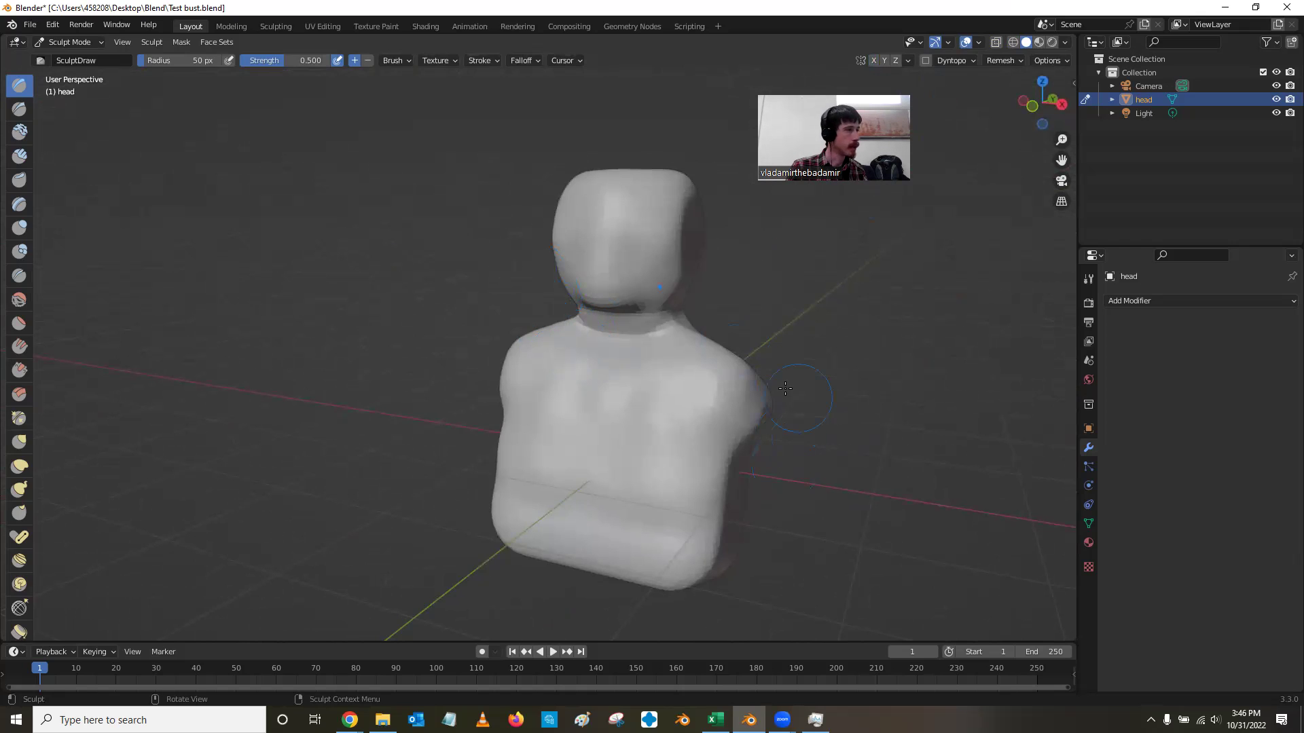
middle_click_drag(785, 389, 736, 407)
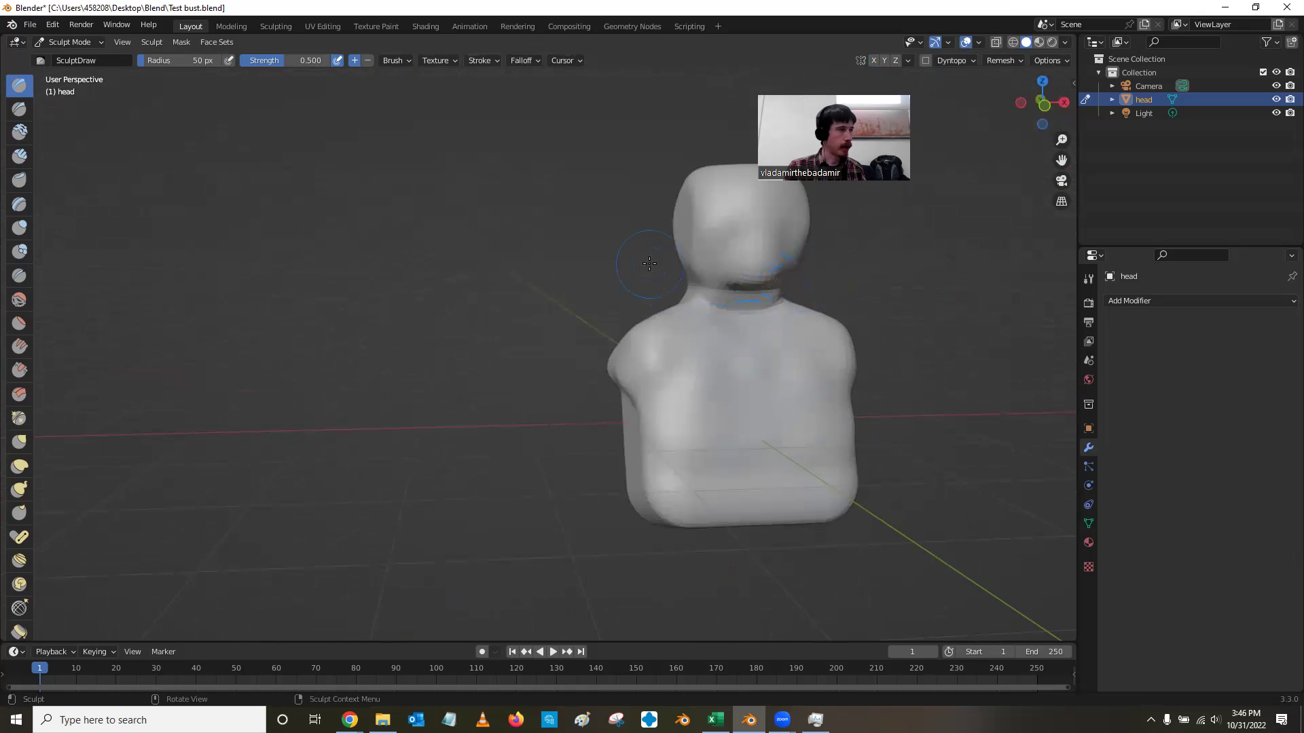
left_click_drag(649, 264, 762, 293)
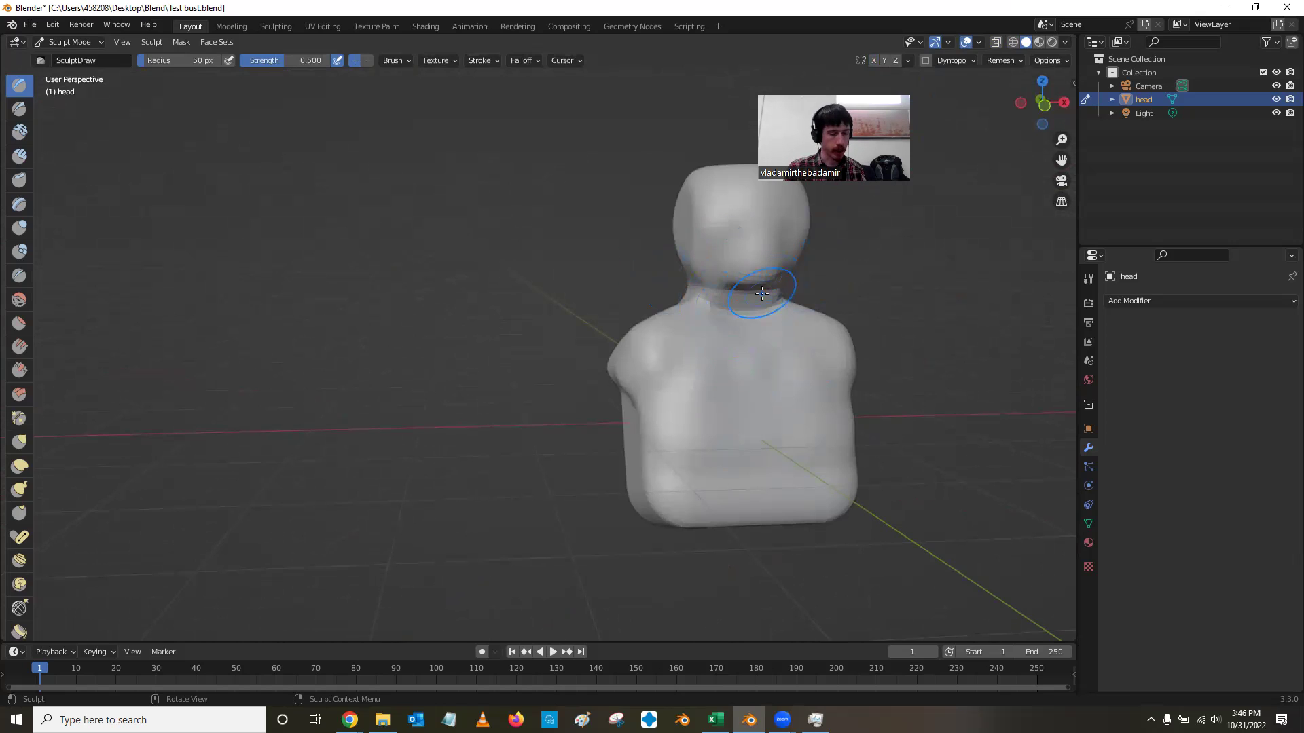
Re-save the bust with Ctrl+S, check Test bust's size in the Blend folder, and return to Blender
key("ctrl+s")
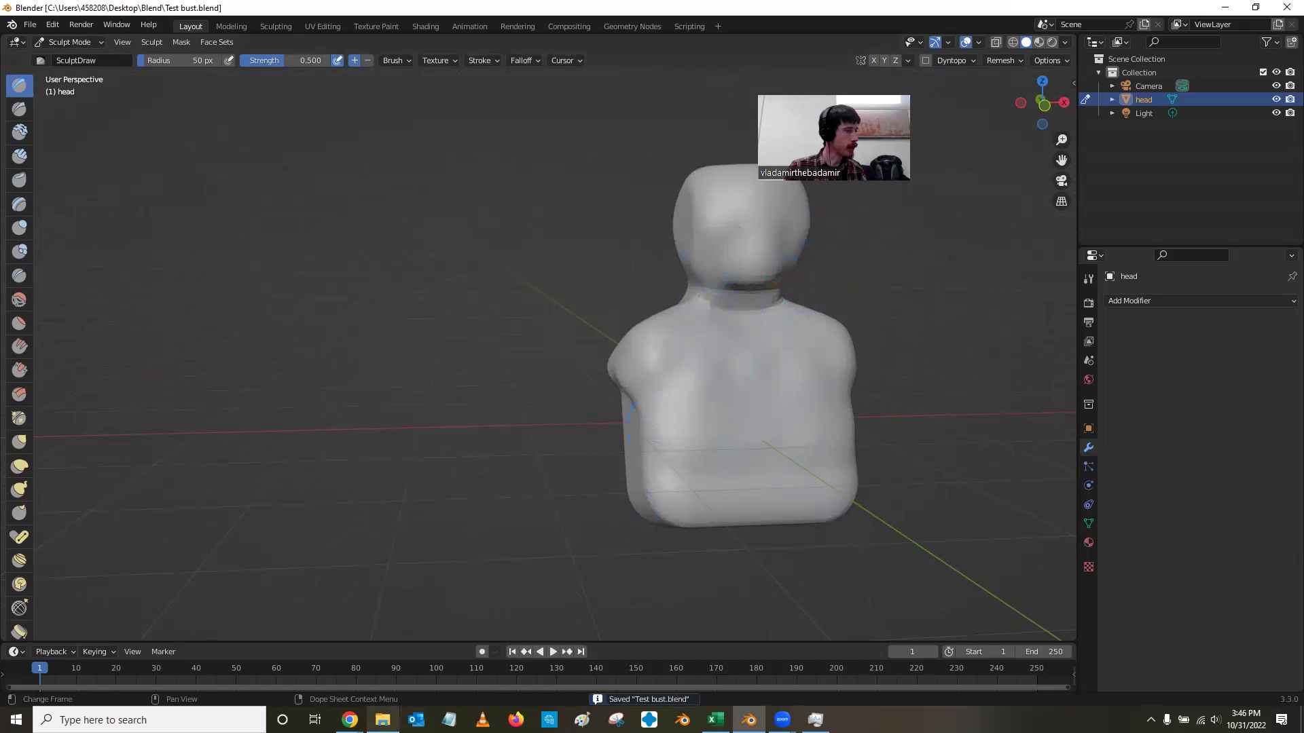
mouse_move(383, 719)
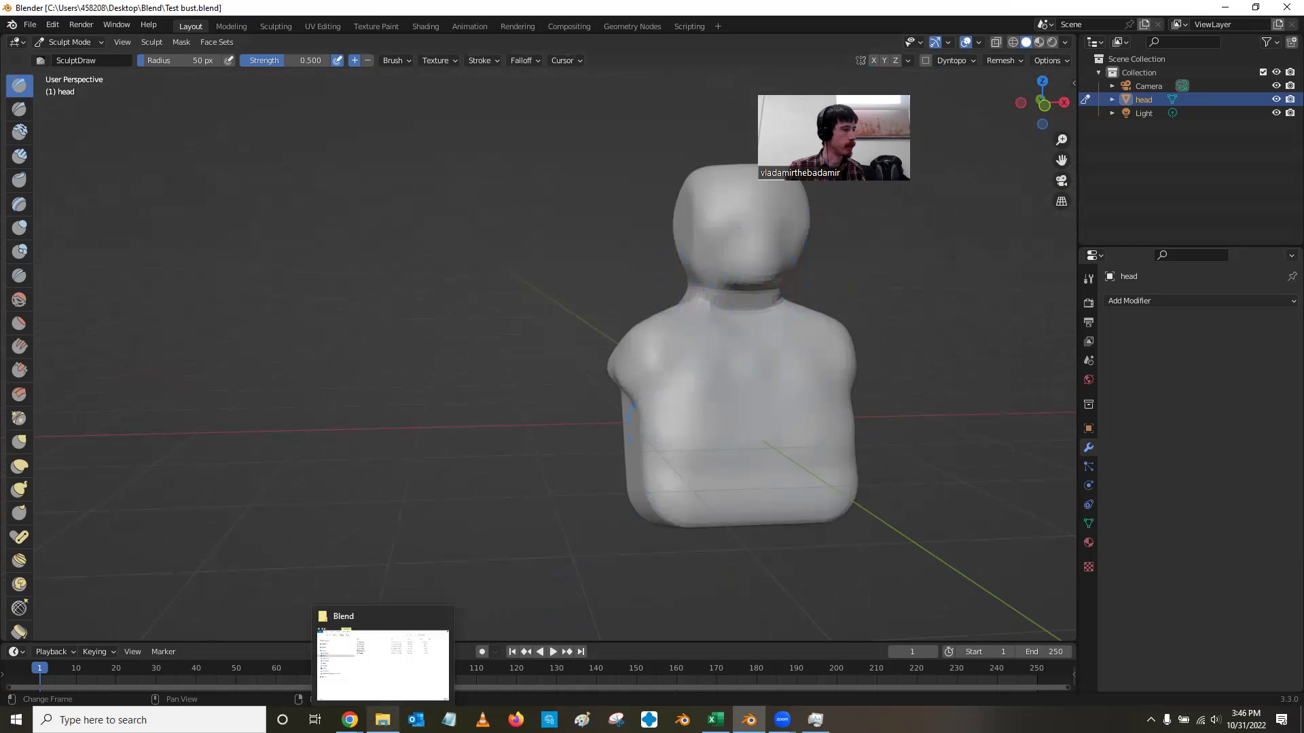
left_click(382, 665)
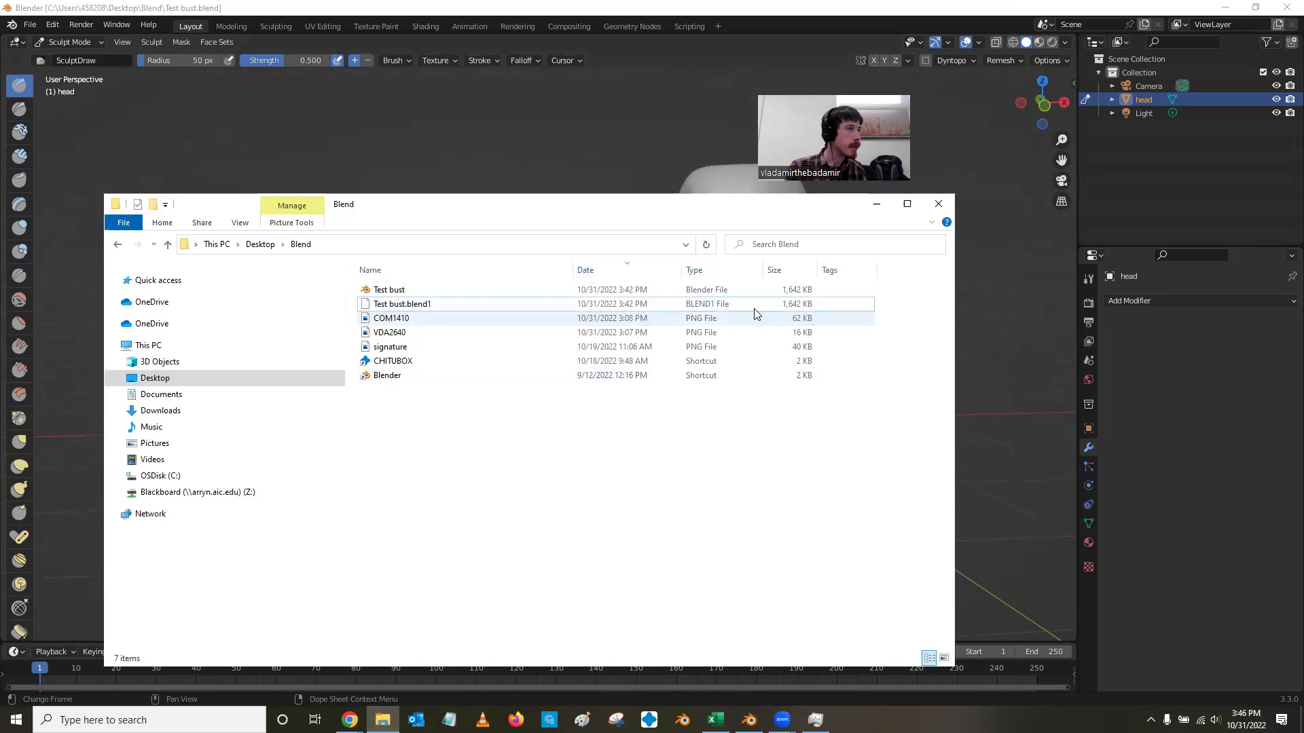
left_click(603, 158)
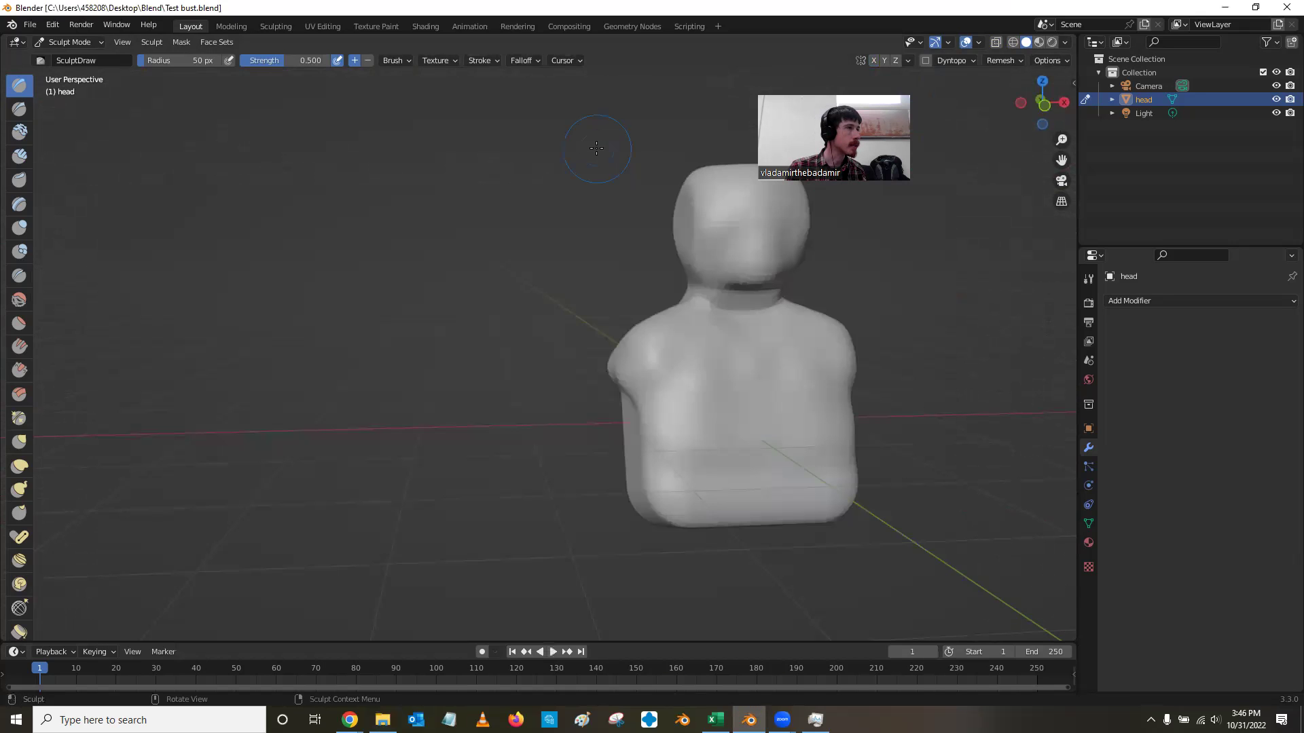
middle_click_drag(751, 364, 695, 376)
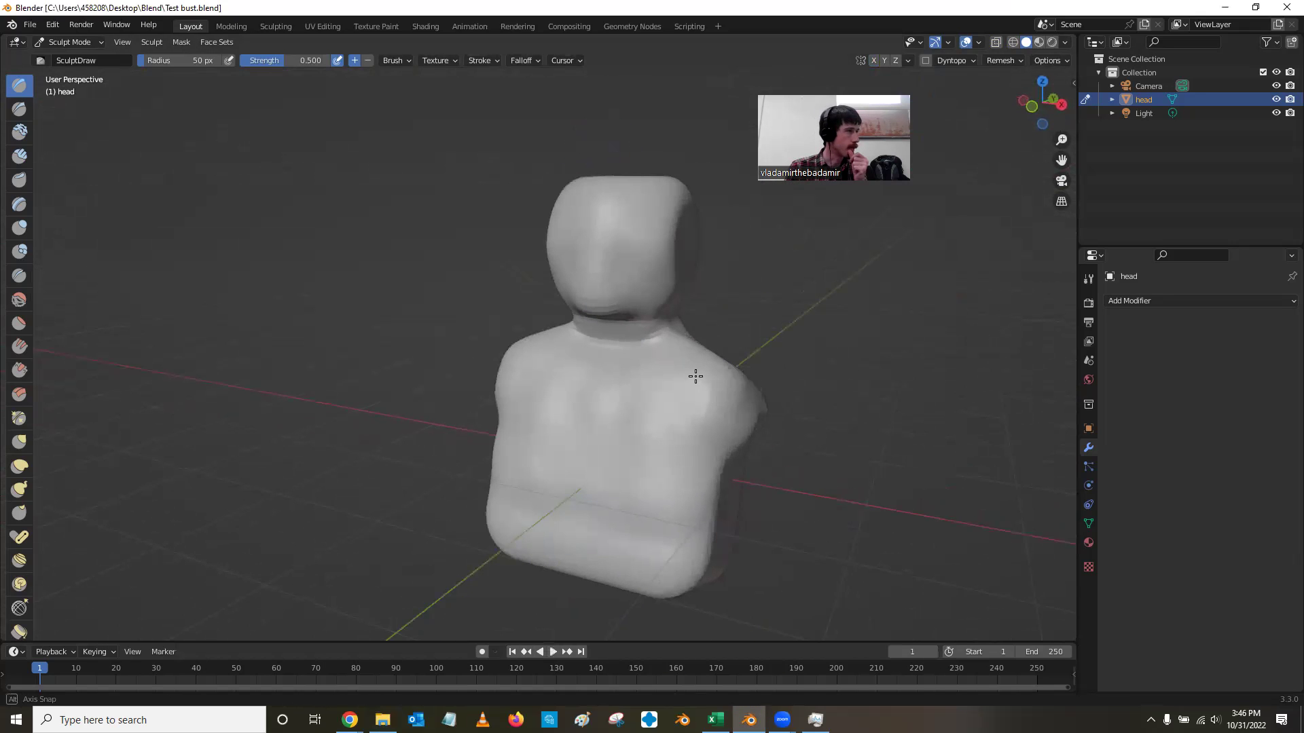
scroll(695, 376, "down", 4)
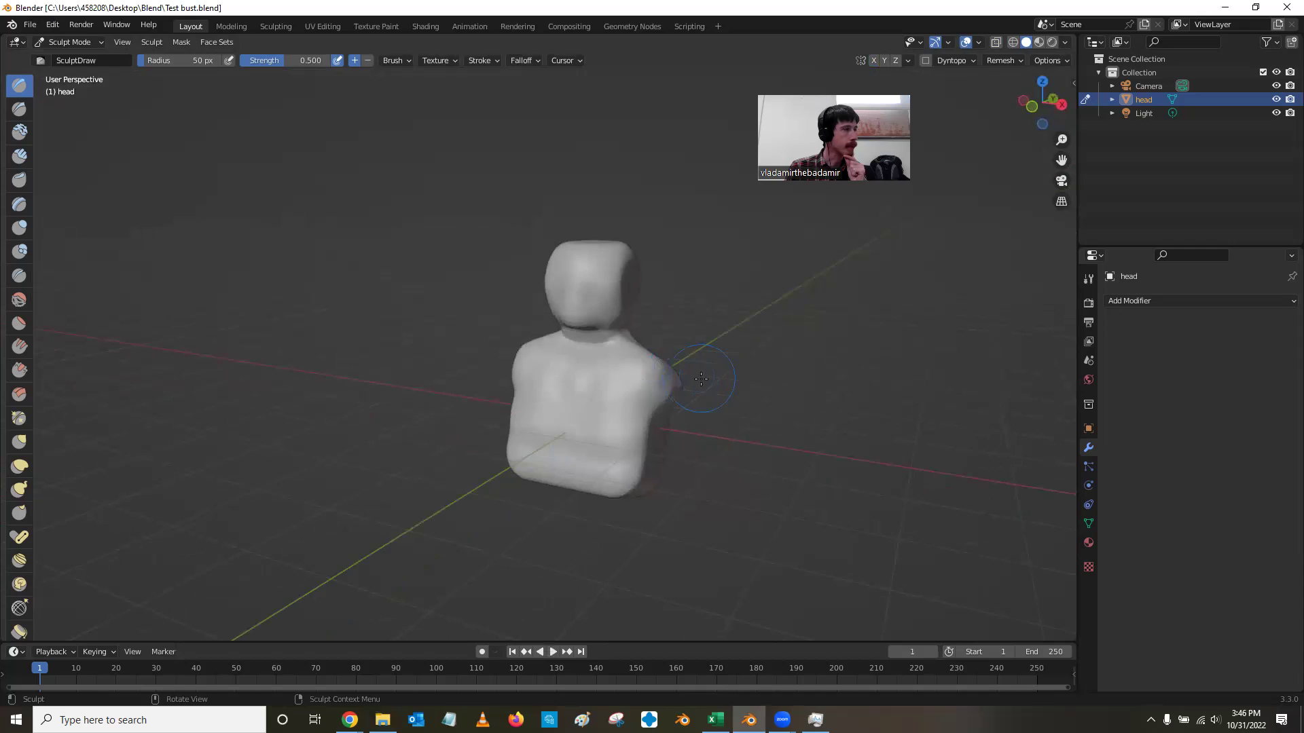
middle_click_drag(701, 389, 673, 381)
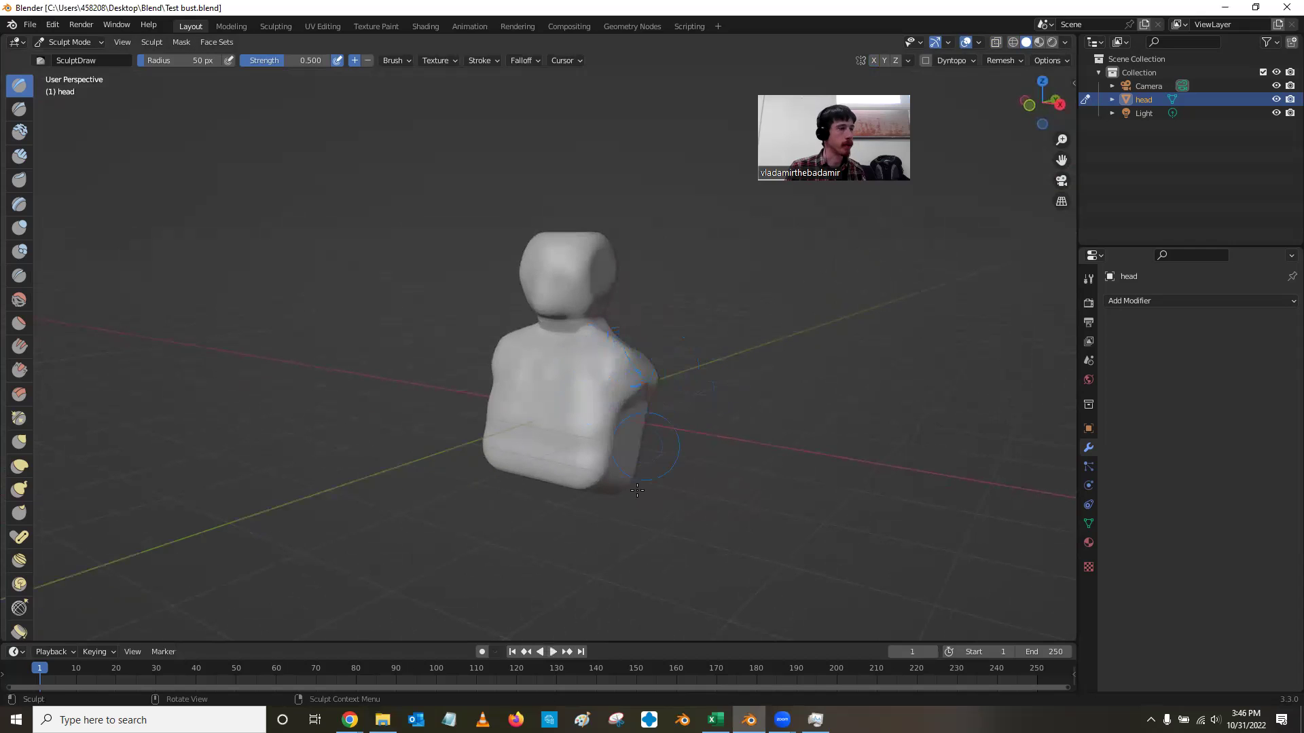
key("ctrl+shift+Escape")
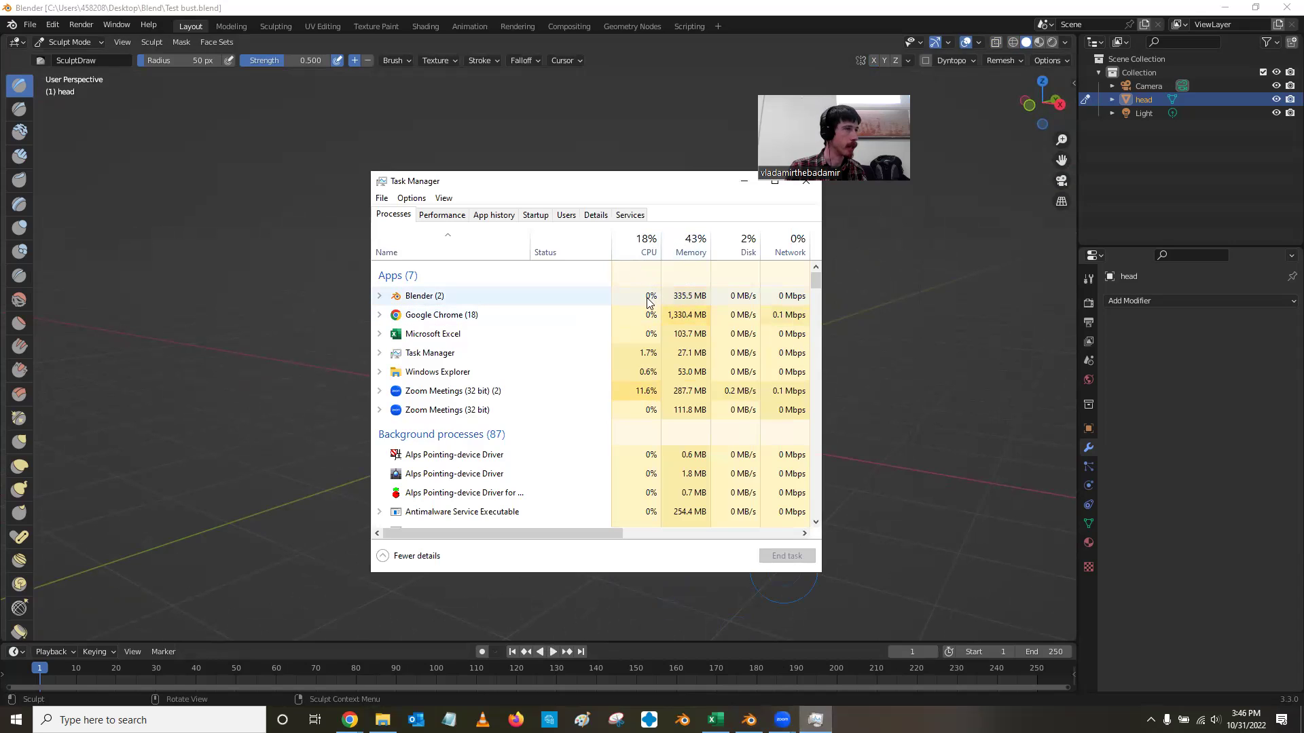
left_click(742, 184)
mouse_move(611, 361)
middle_mouse_down()
mouse_move(658, 358)
mouse_move(614, 346)
mouse_move(579, 360)
mouse_move(615, 370)
mouse_move(642, 351)
mouse_move(382, 327)
middle_mouse_up()
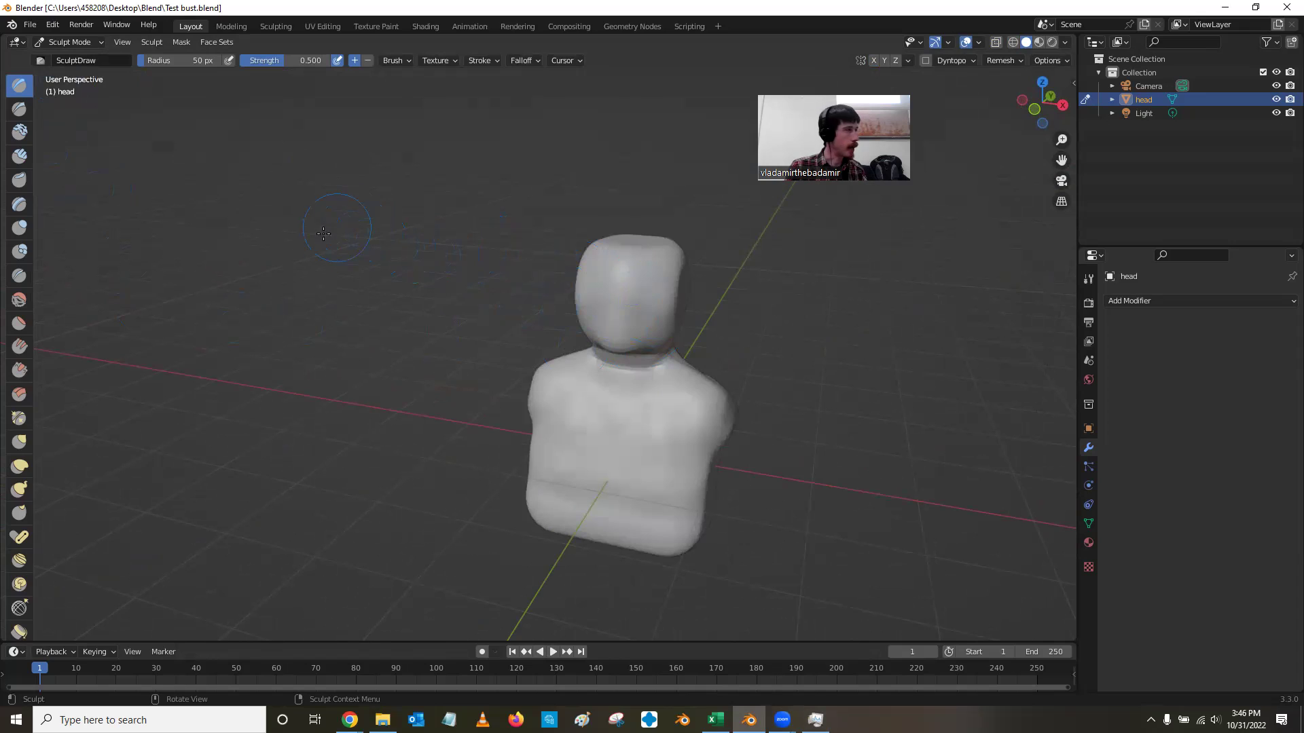
Set the Draw brush radius to 15 px
right_click(311, 270)
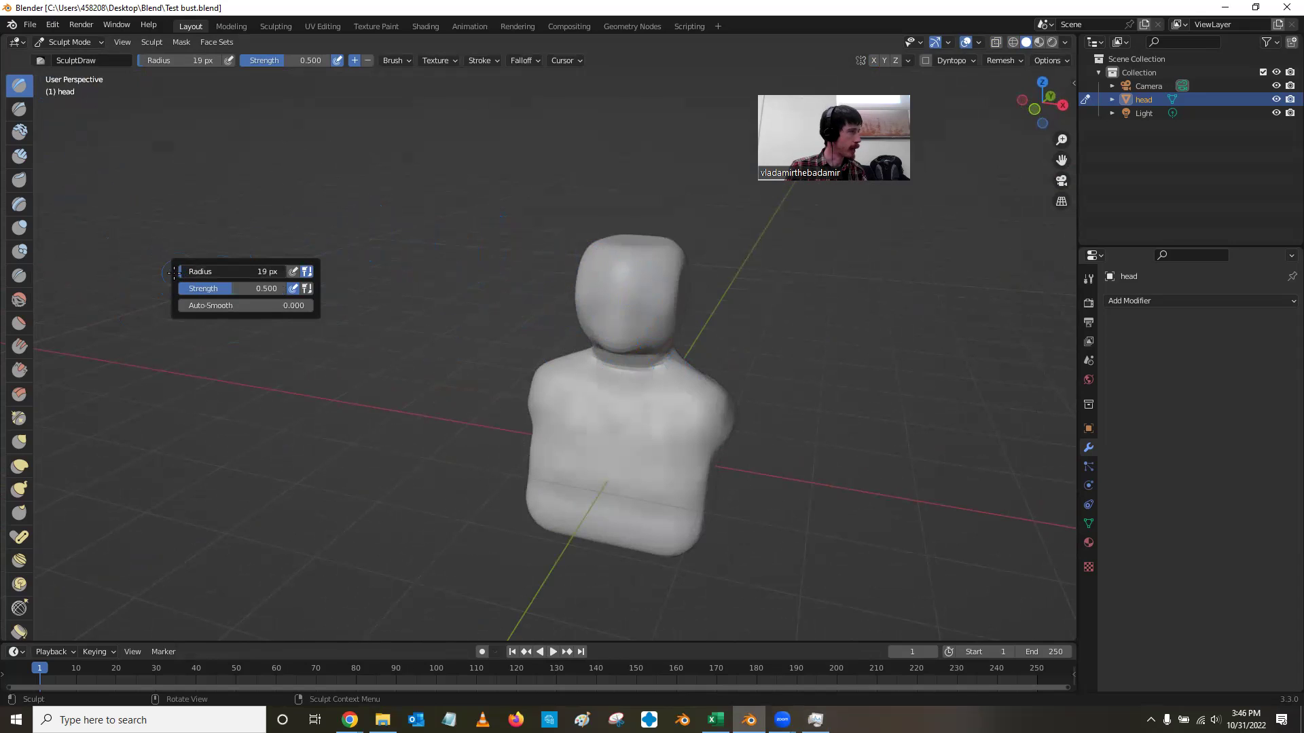
left_click_drag(181, 272, 264, 270)
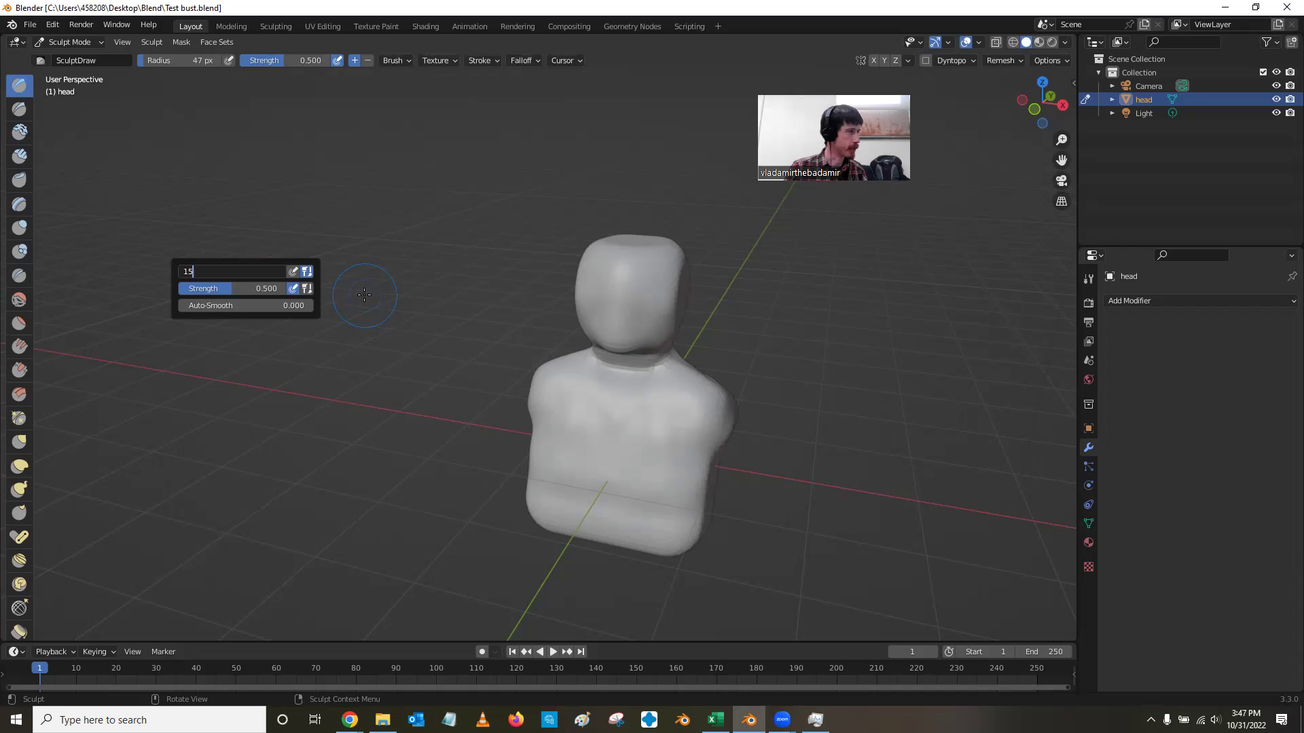
key("Return")
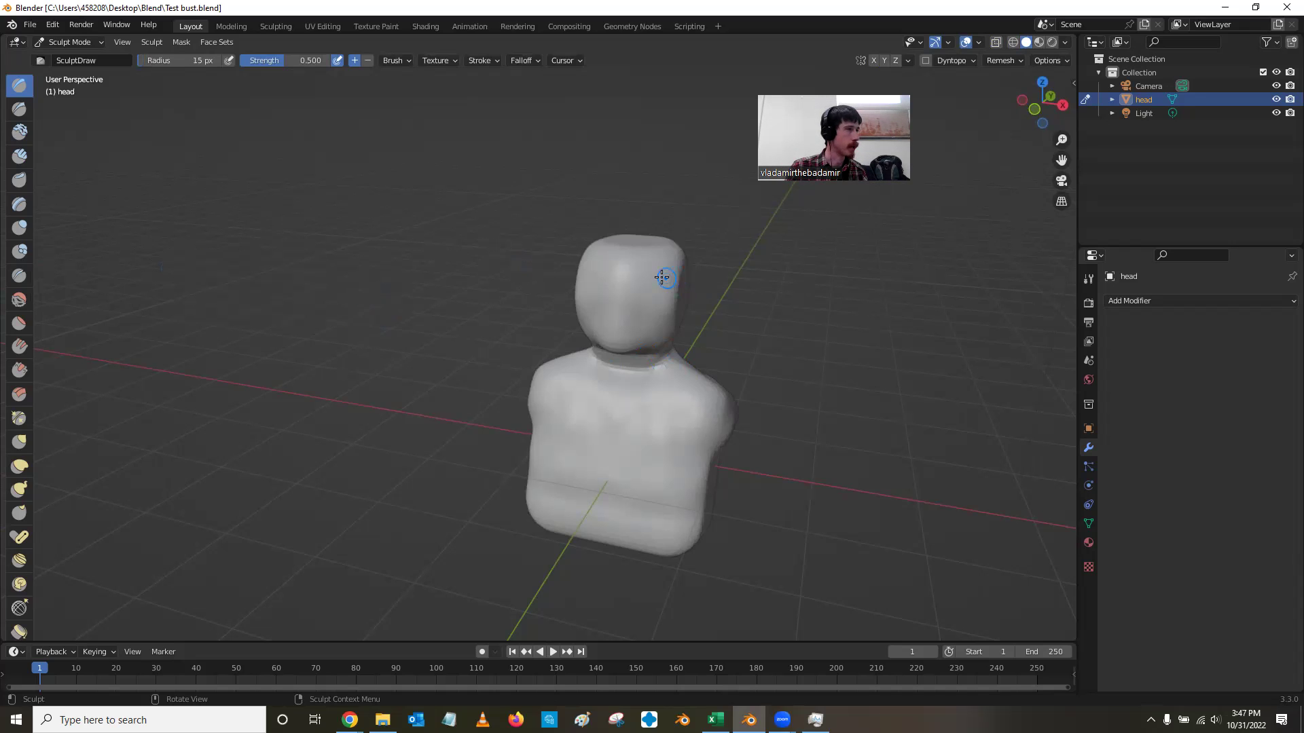
Carve a trial eye-socket dent into the head, then undo it and zoom out
scroll(646, 288, "up", 5)
mouse_move(798, 271)
middle_mouse_down()
mouse_move(763, 306)
mouse_move(663, 315)
mouse_move(681, 320)
middle_mouse_up()
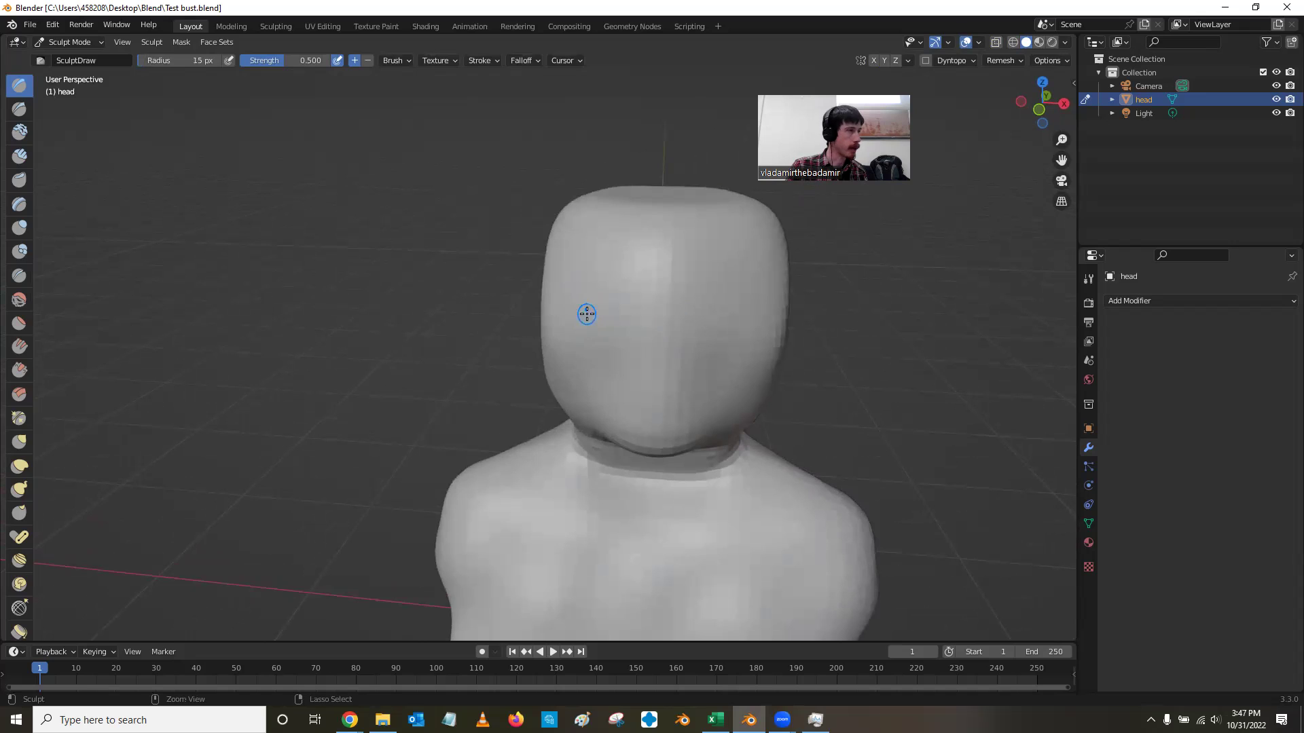
left_click_drag(583, 307, 622, 293)
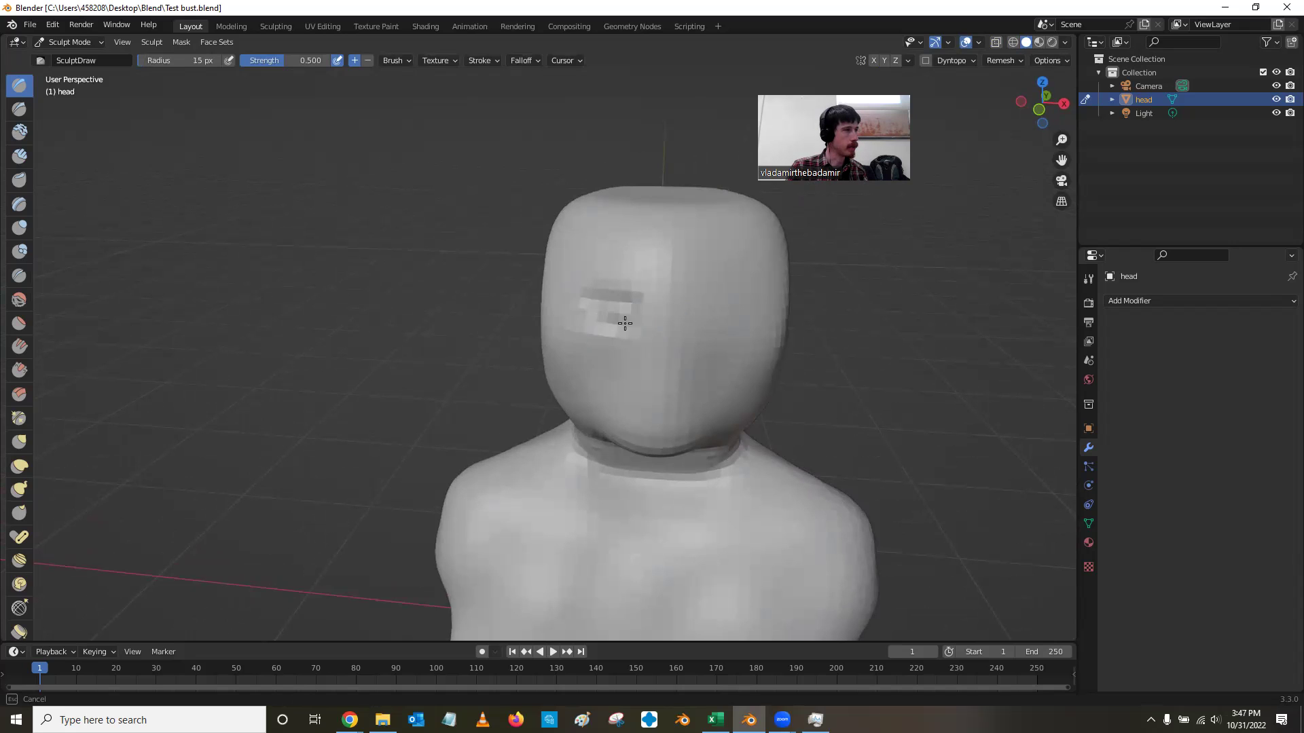
left_click_drag(625, 310, 622, 310)
middle_click_drag(622, 310, 466, 280)
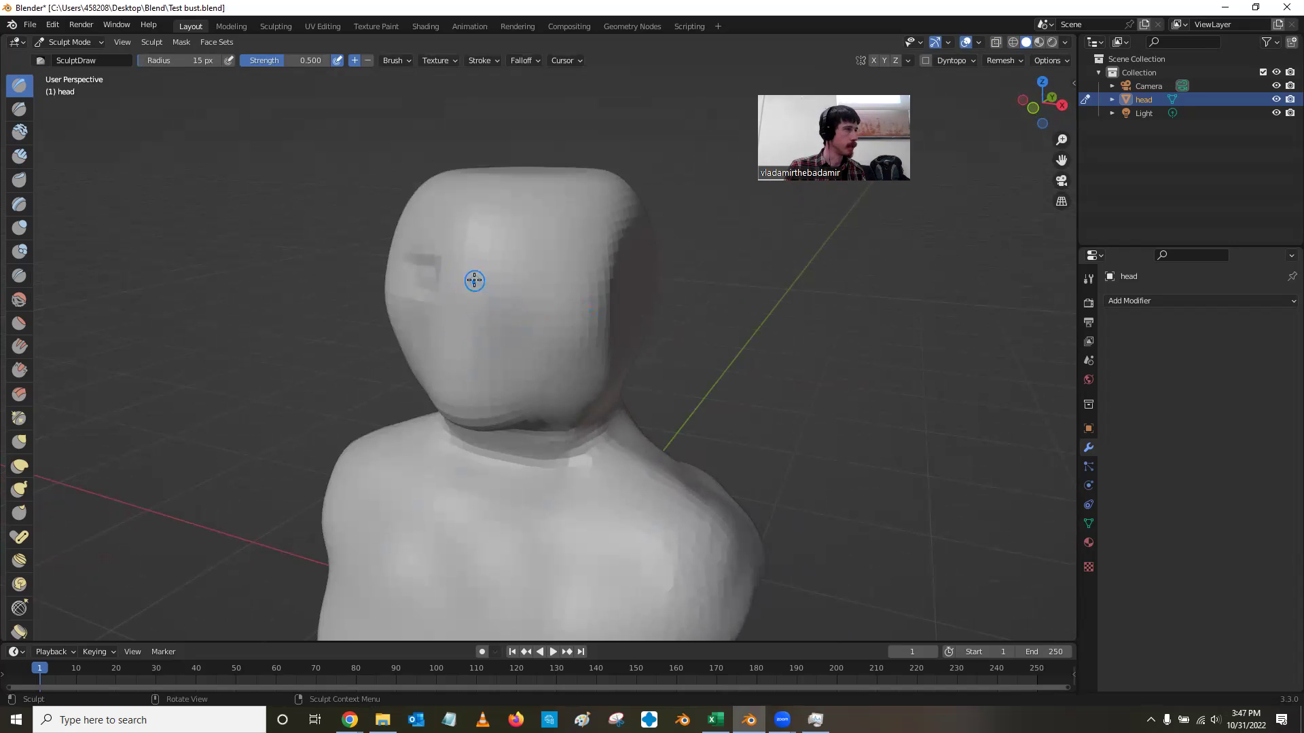
key("ctrl+z")
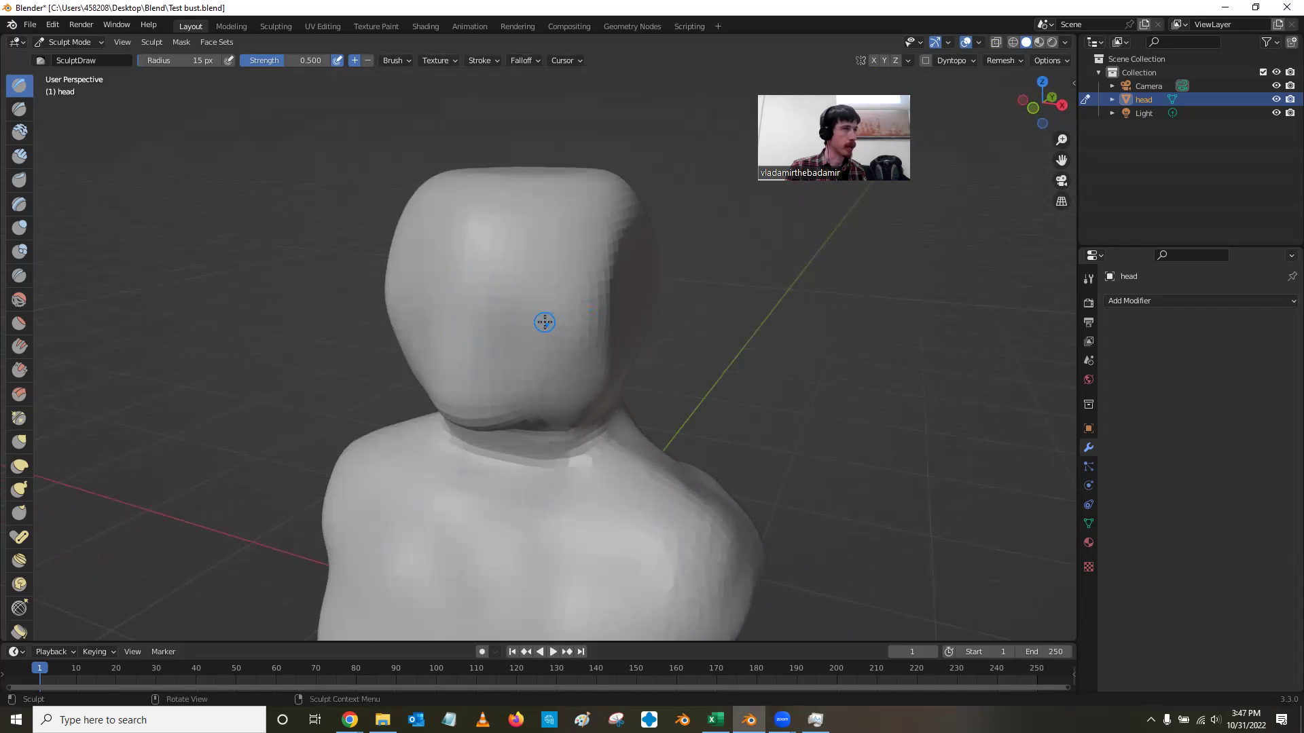
scroll(544, 322, "down", 5)
middle_click_drag(597, 312, 627, 325)
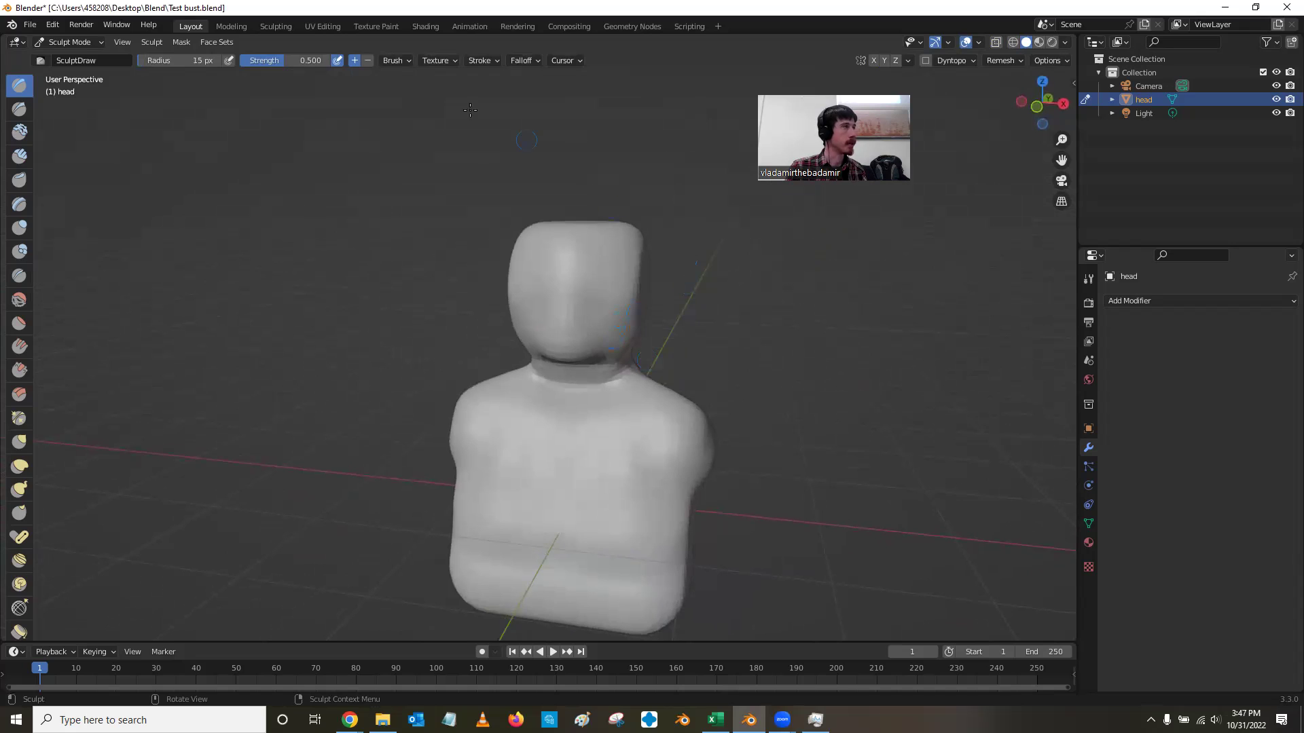
In Object Mode, add a voxel Remesh modifier to the head with 0.01 m voxel size
left_click(67, 45)
left_click(72, 57)
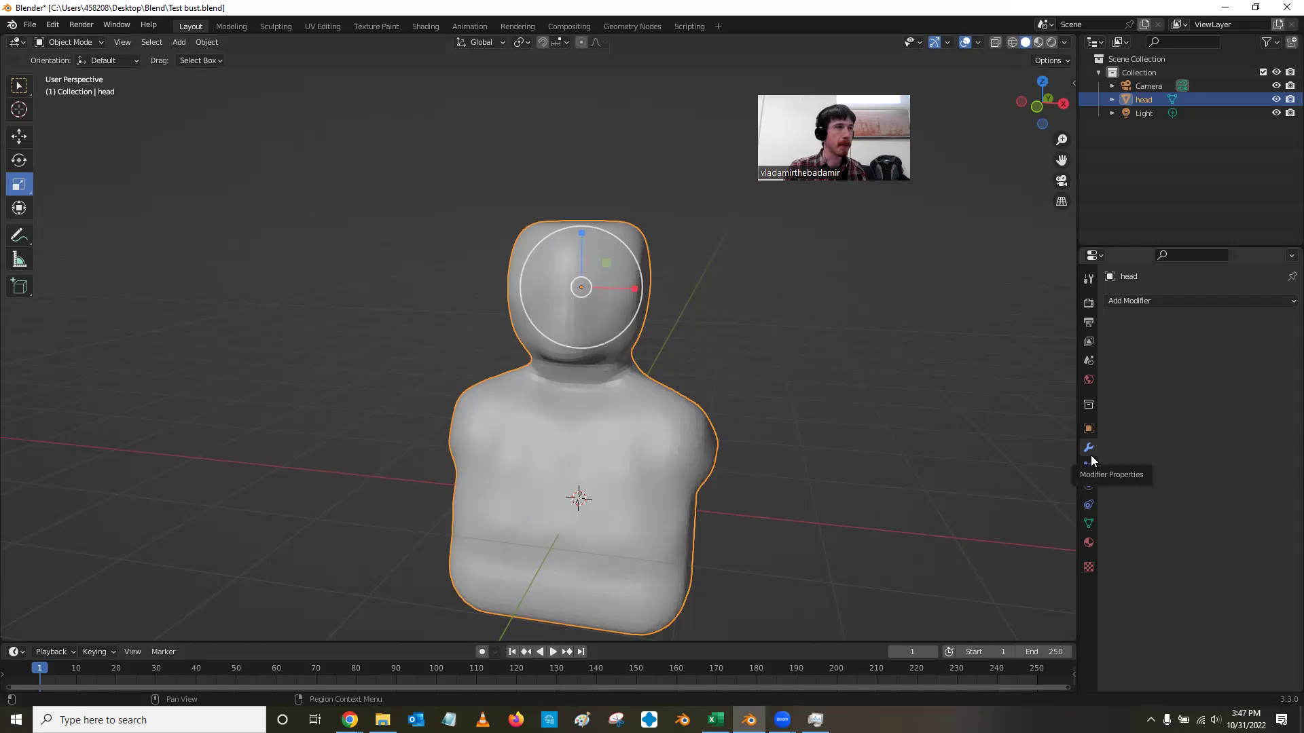
left_click(1132, 300)
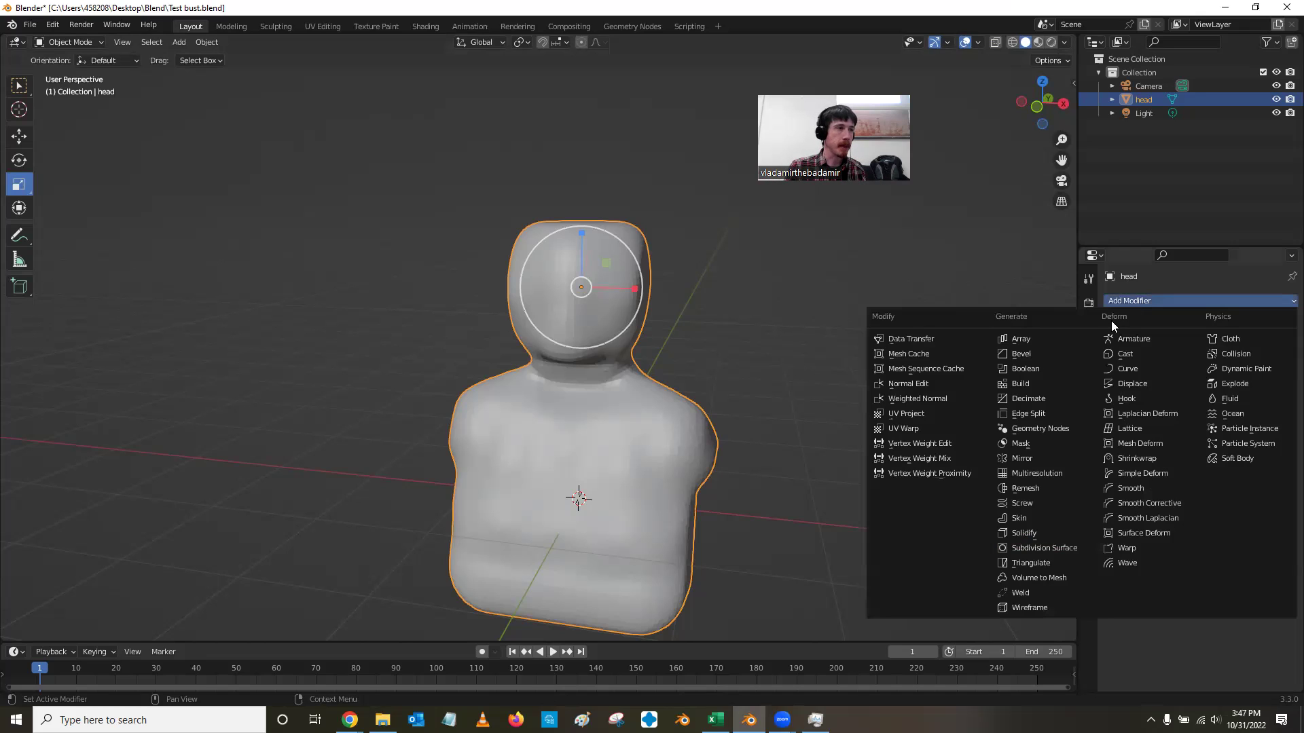
left_click(1028, 492)
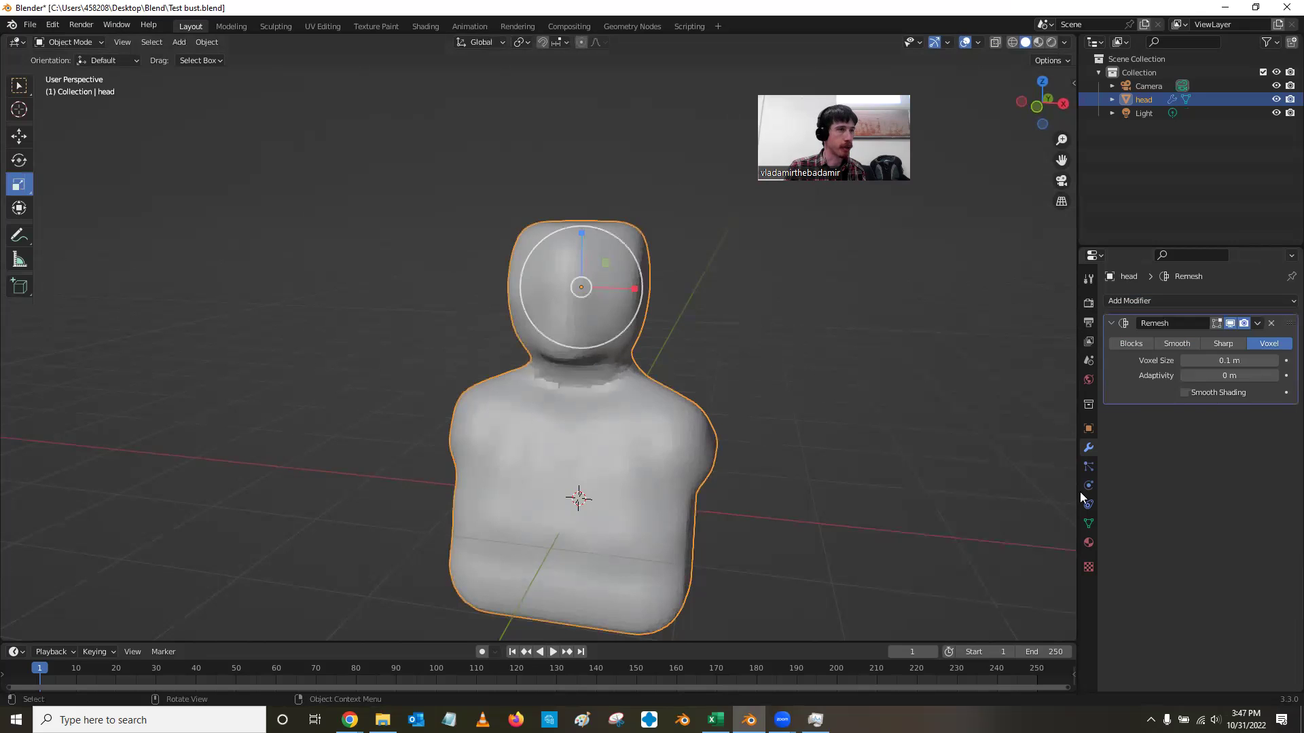
left_click(1237, 361)
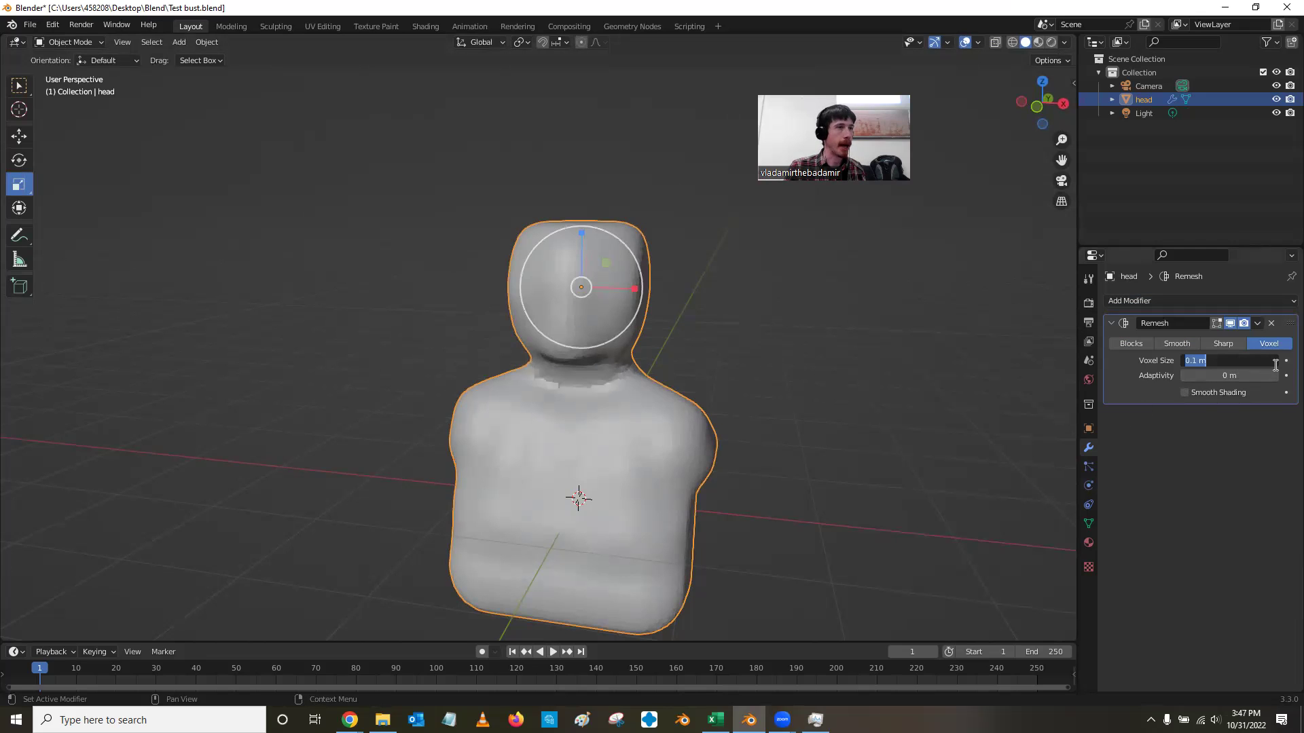
key("Home")
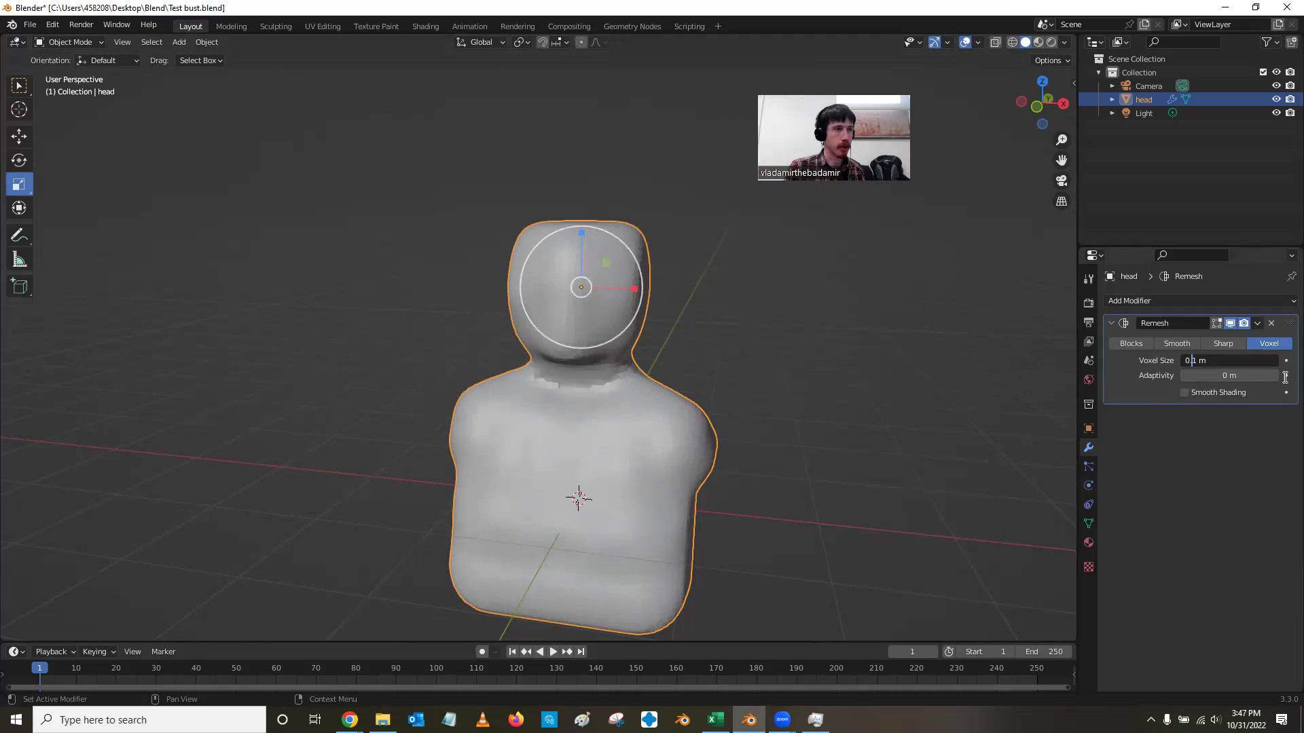
type("0")
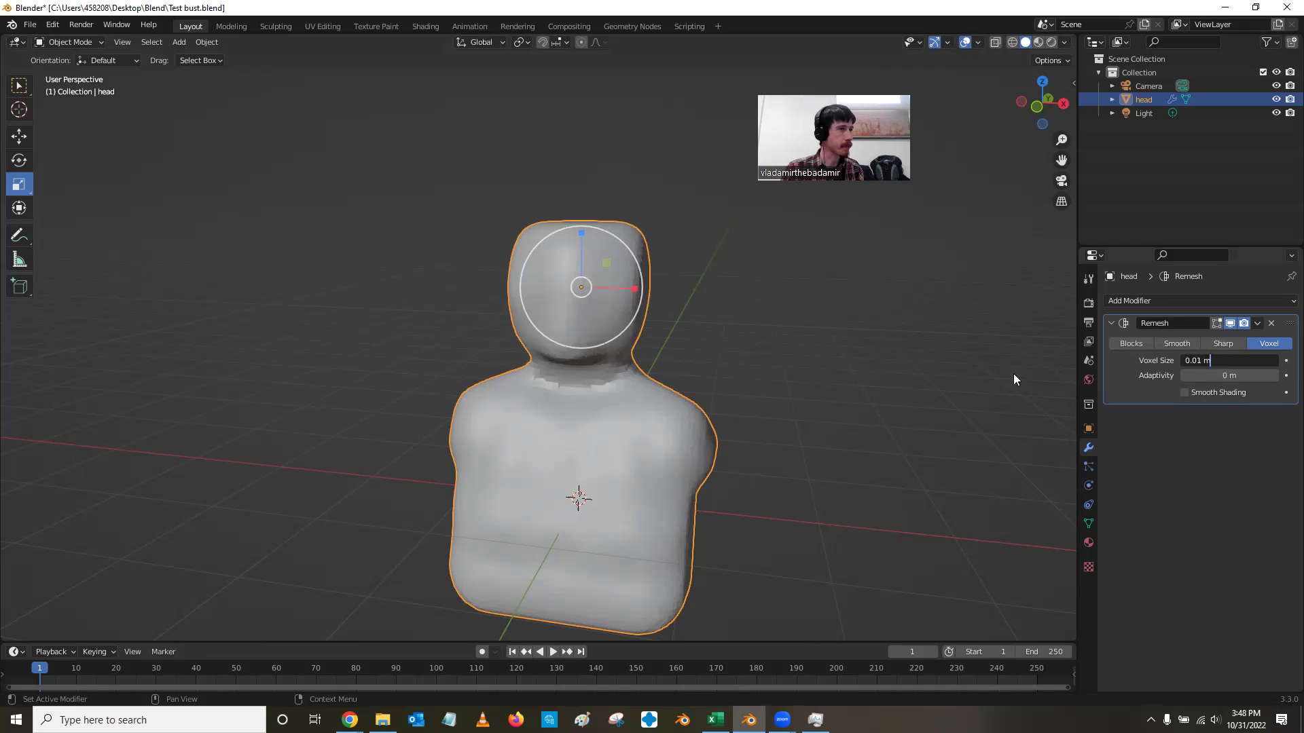
key("Return")
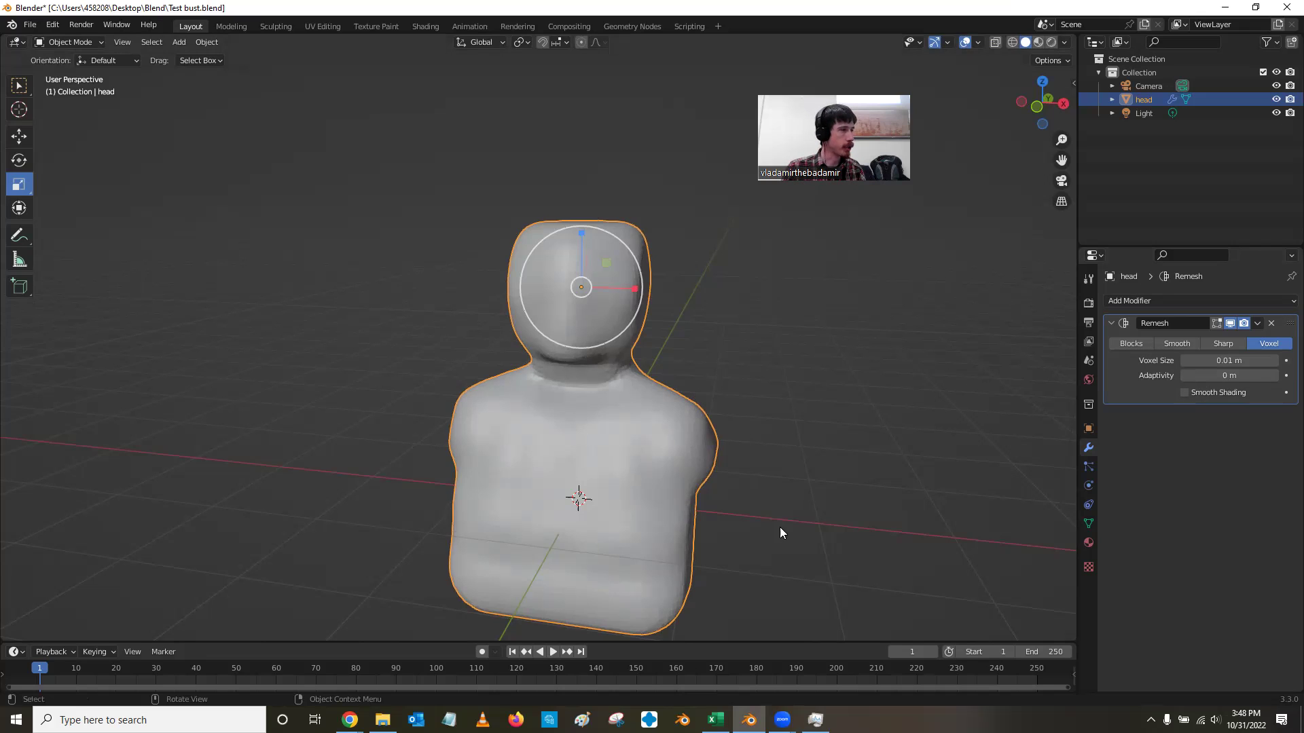
Bring Task Manager forward to see Blender using about 849.6 MB of memory
left_click(782, 720)
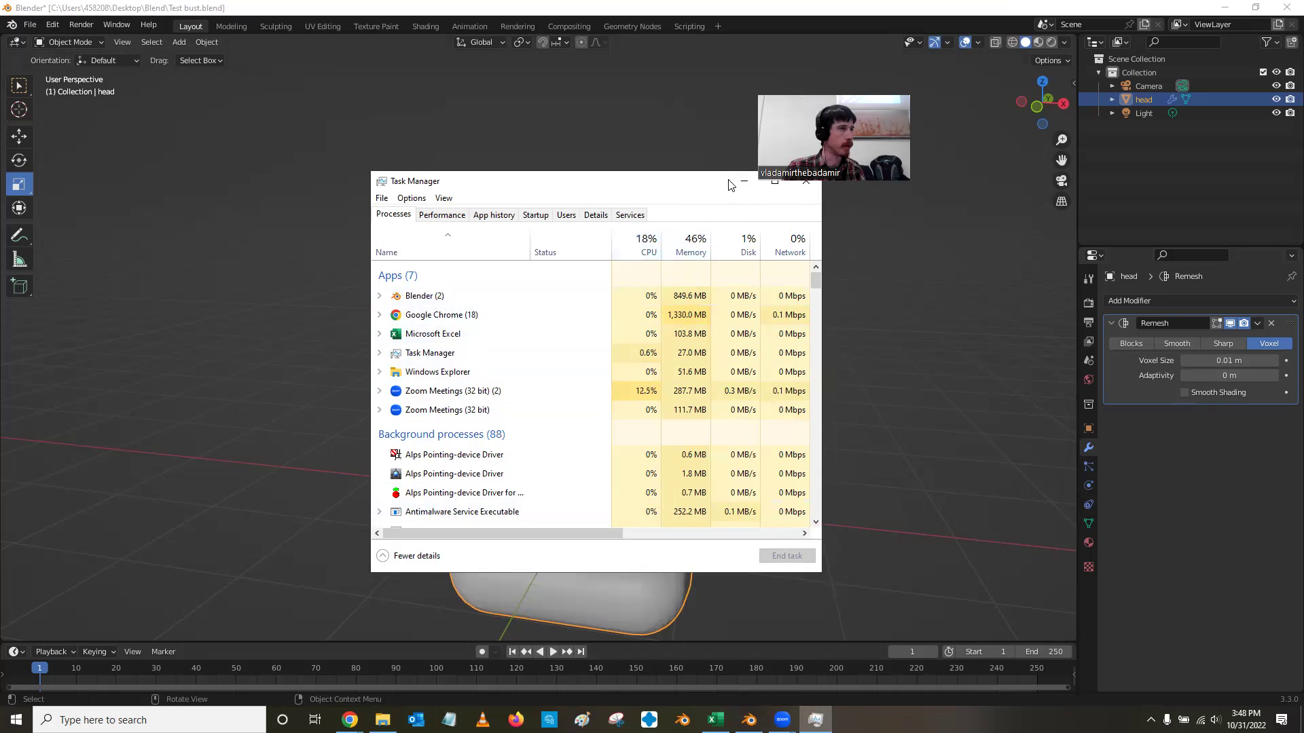
Apply the Remesh modifier to the bust's mesh, saving Test bust.blend before and after
left_click(745, 182)
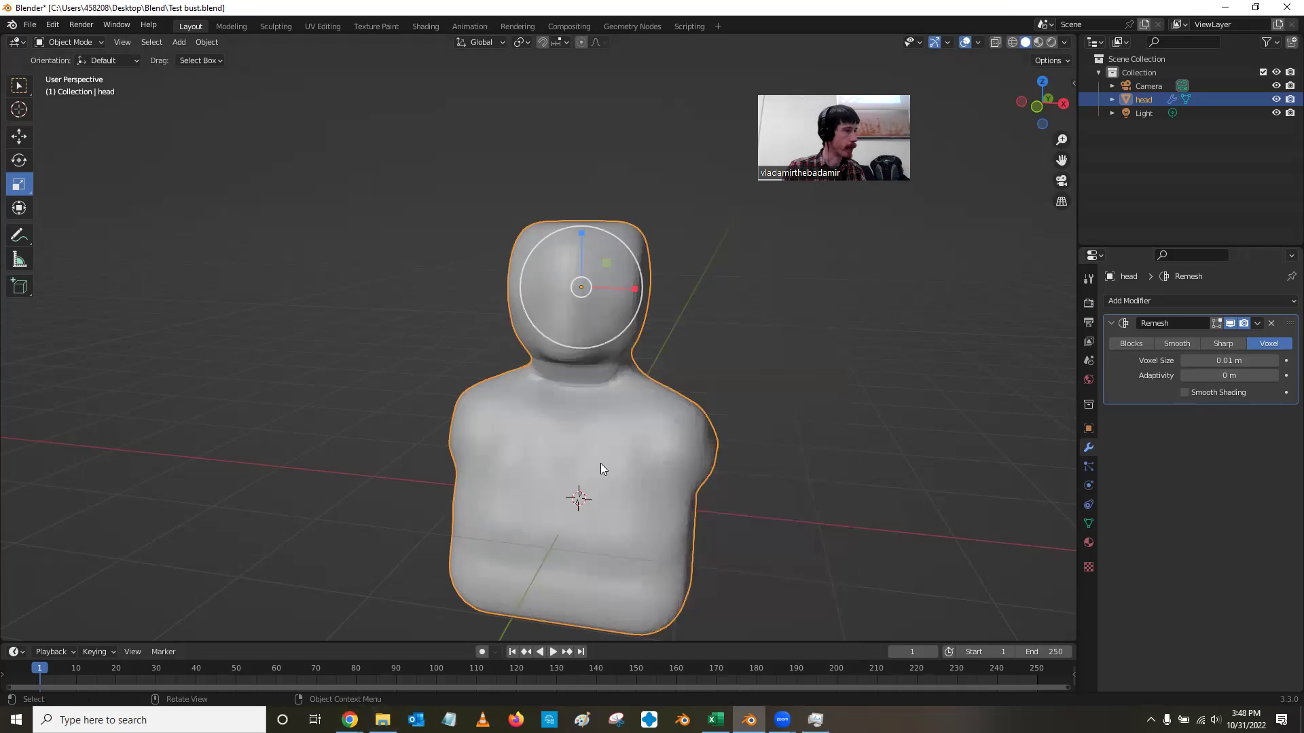
key("ctrl+s")
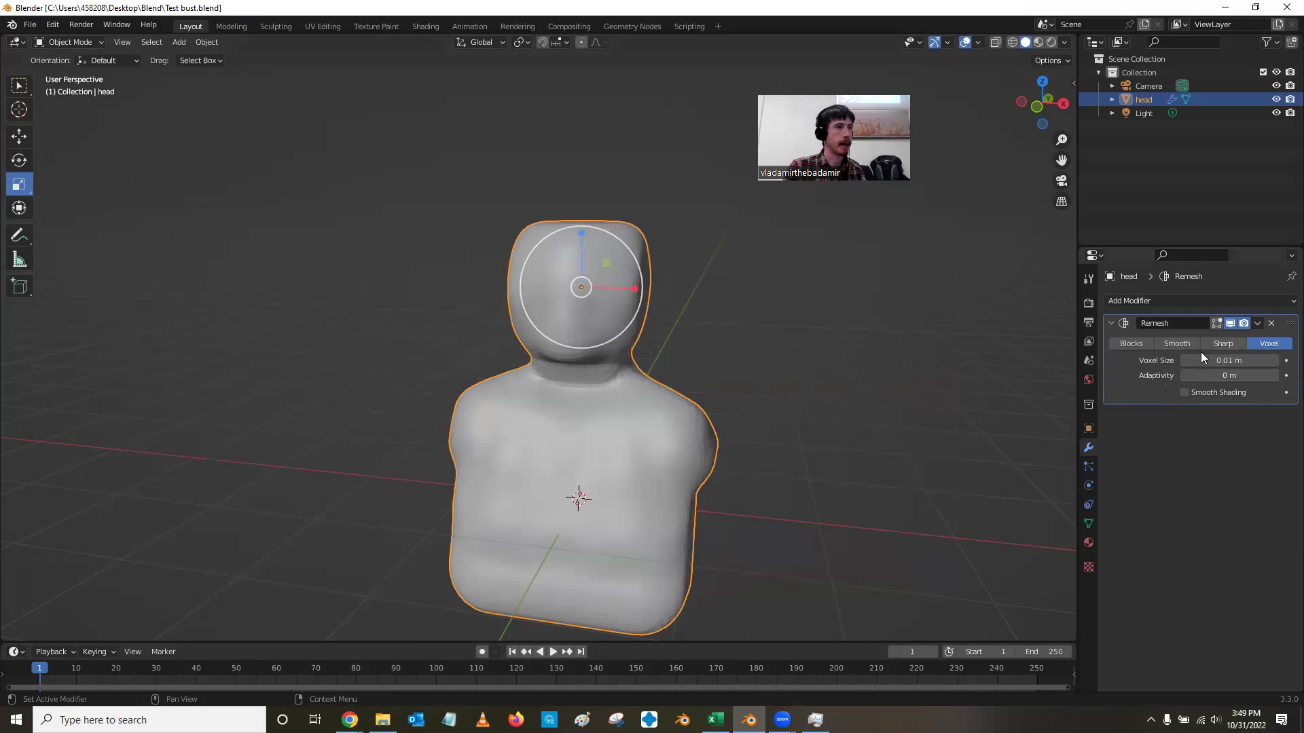
left_click(1258, 323)
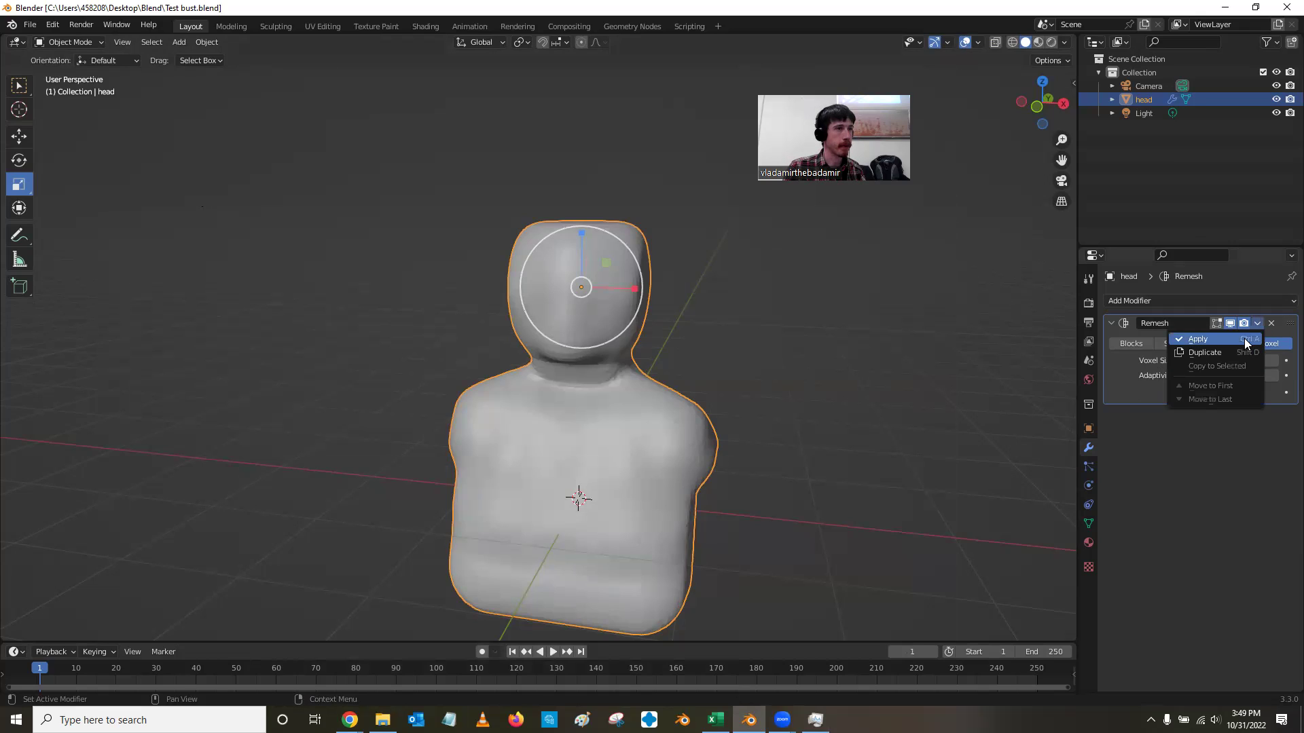
key("Return")
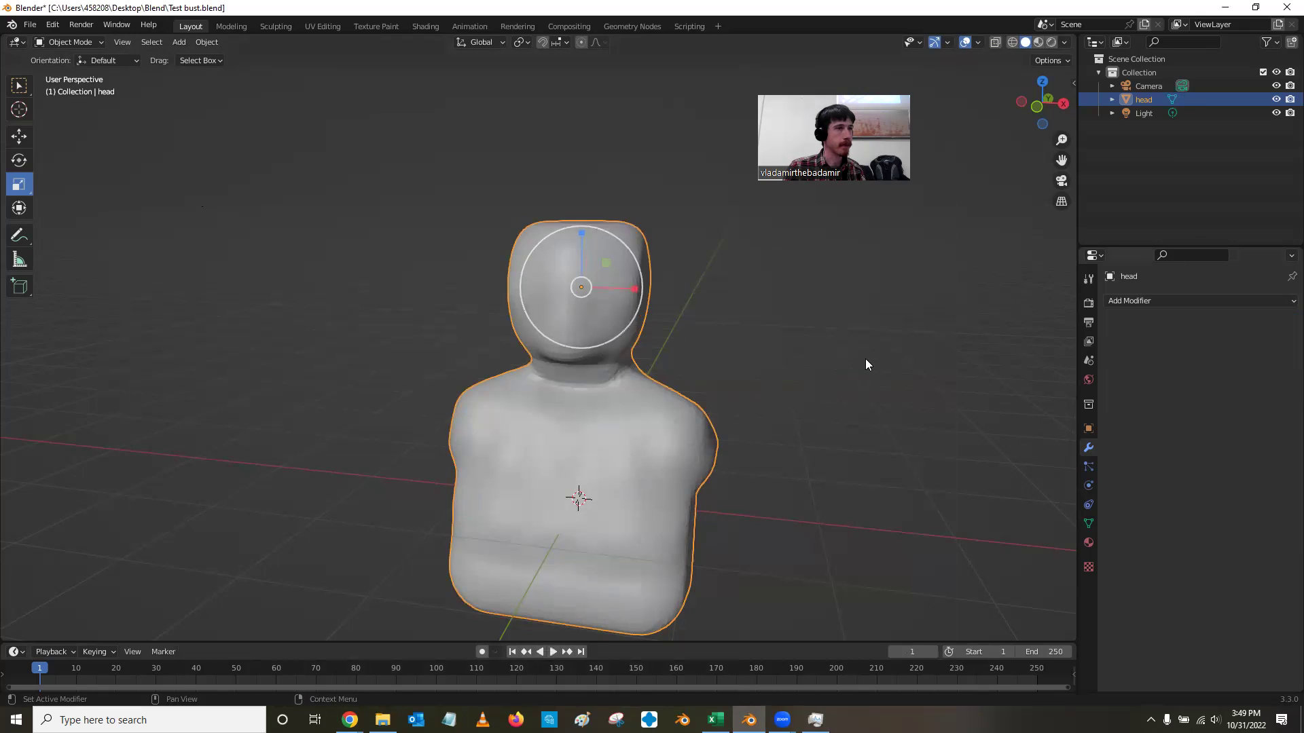
key("ctrl+s")
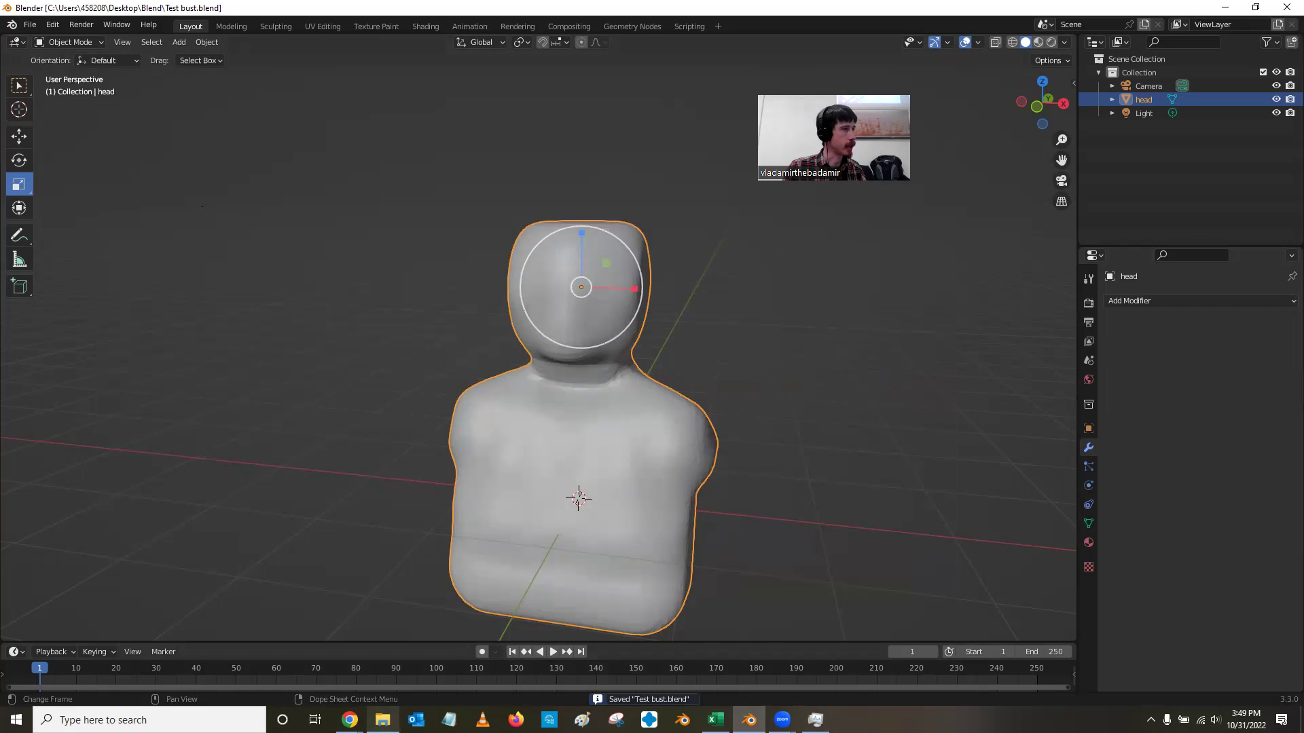
In the Blend folder, compare Test bust's 80,277 KB size with Test bust.blend1
left_click(382, 720)
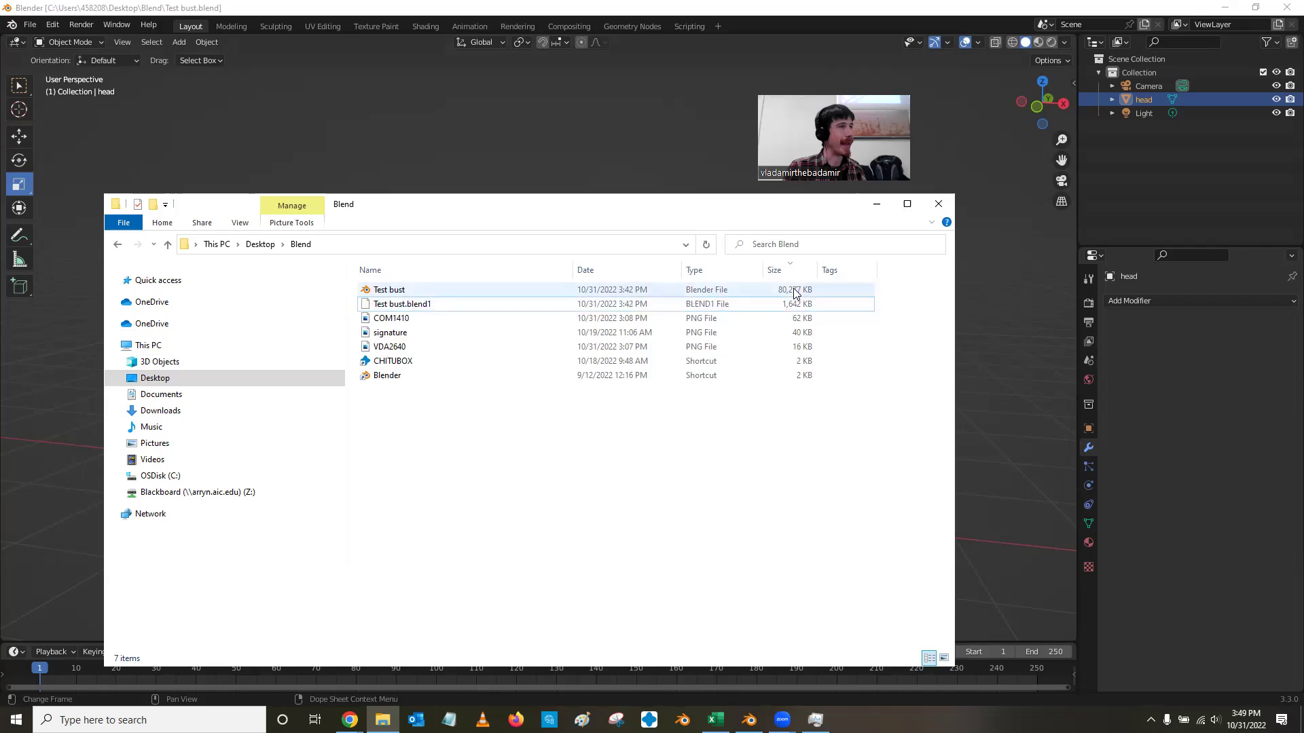
left_click(789, 304)
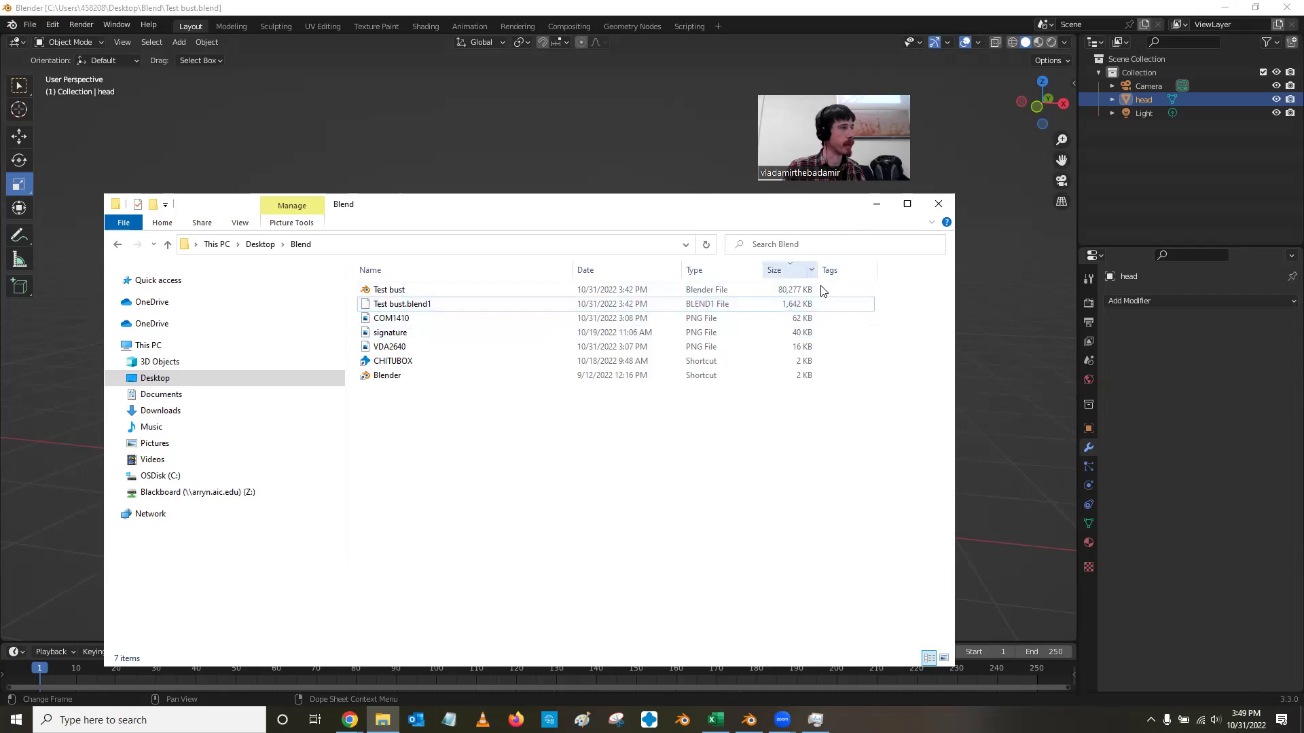
left_click(781, 305)
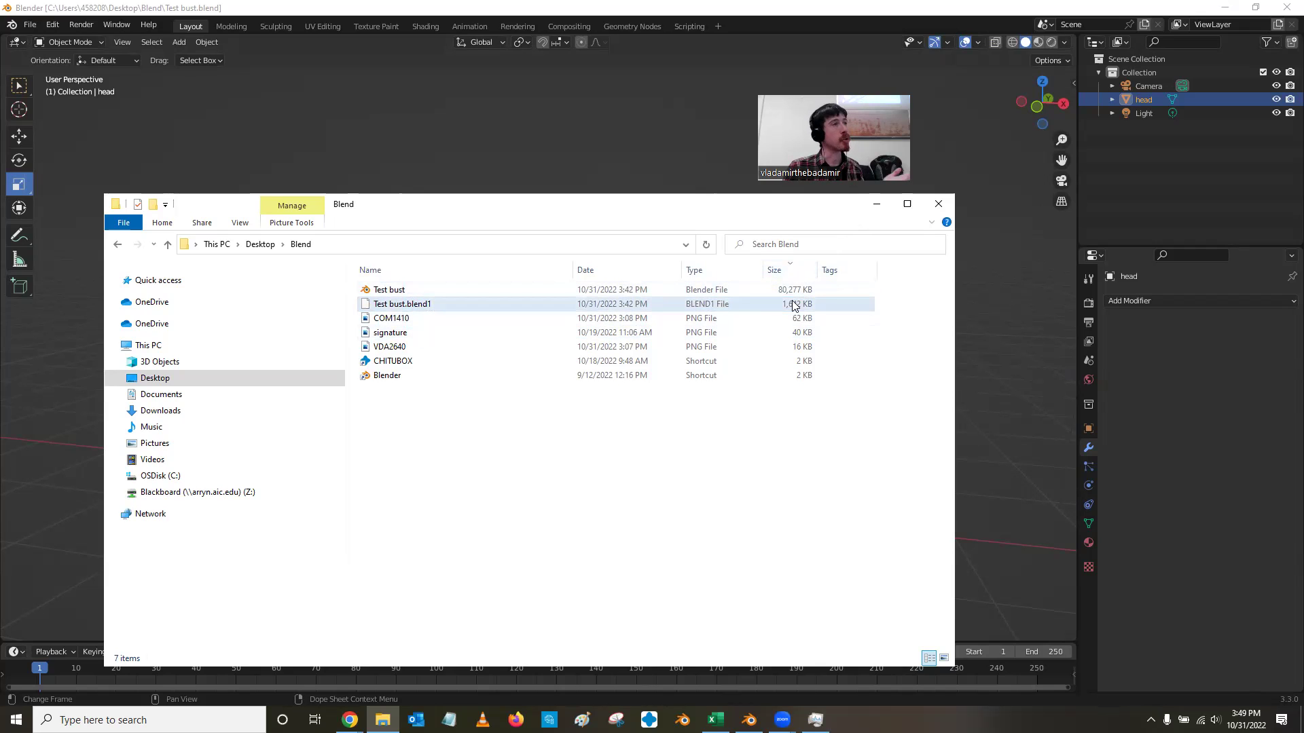
left_click(787, 545)
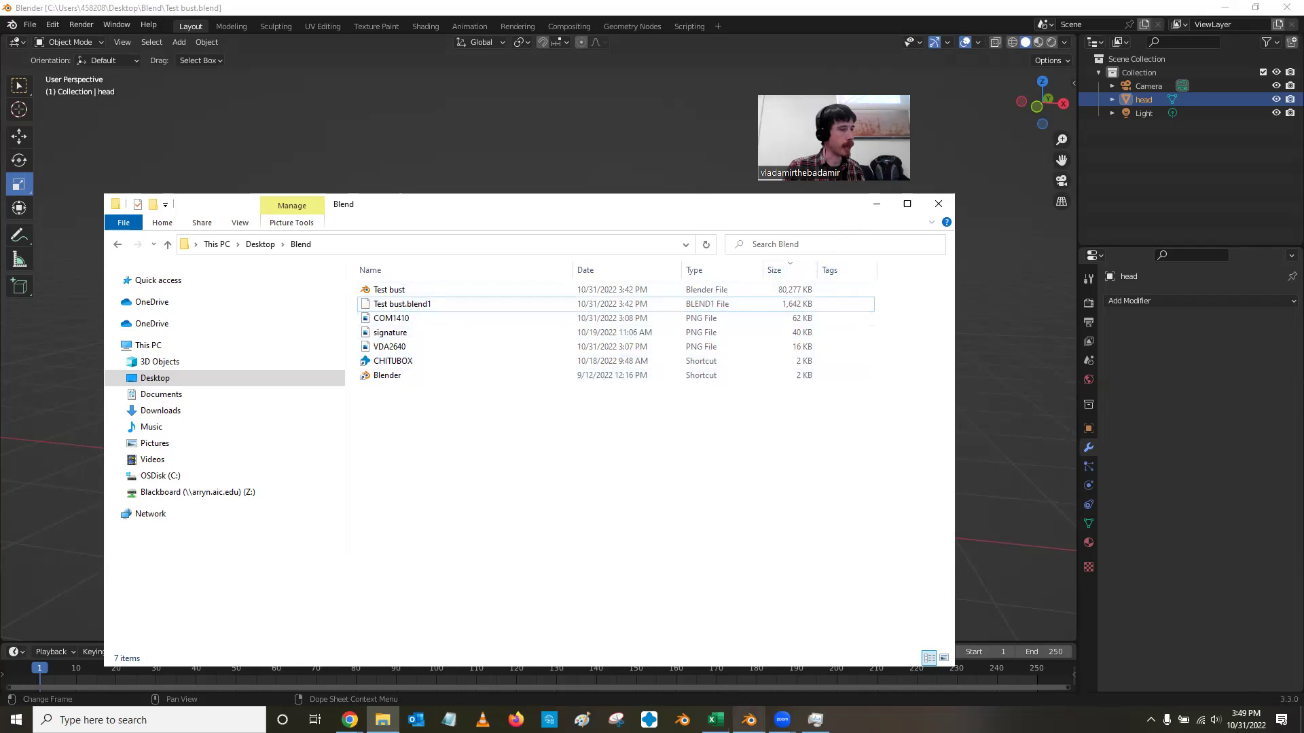
Dismiss Task Manager and minimize the Blend folder window to return to Blender
left_click(814, 720)
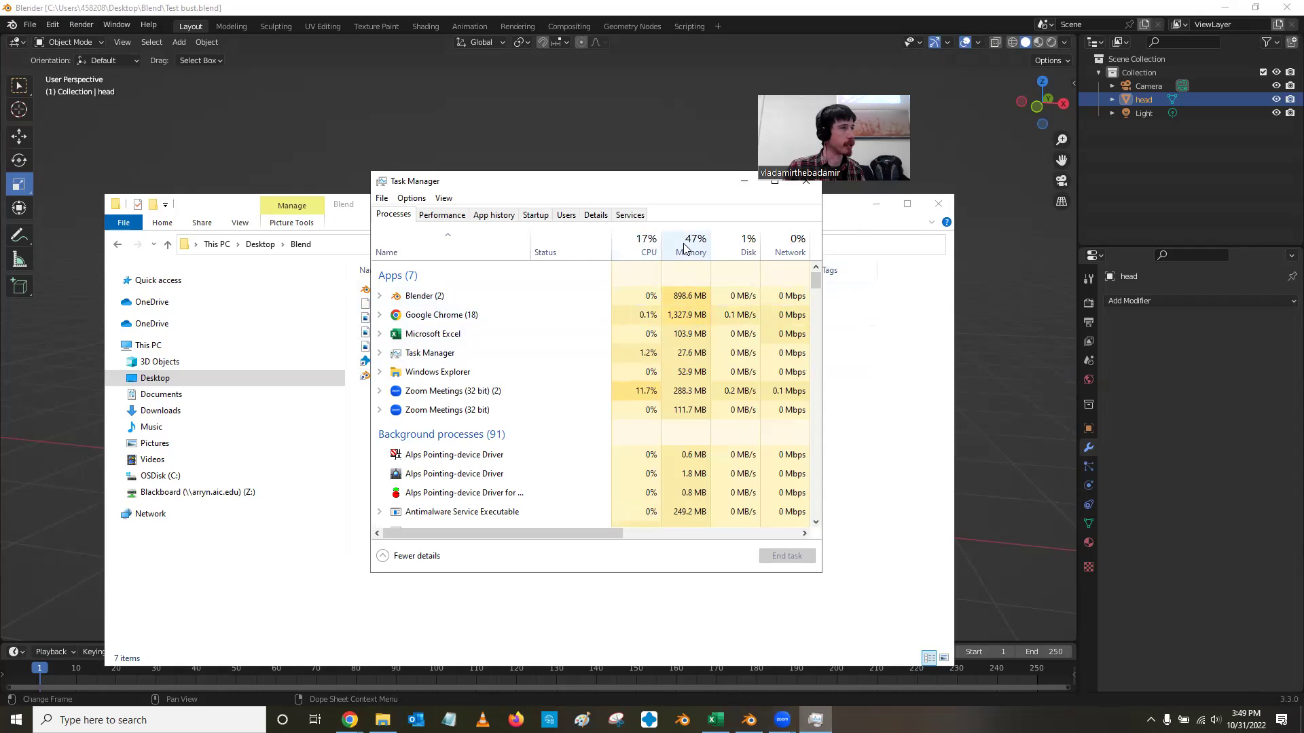
left_click(742, 184)
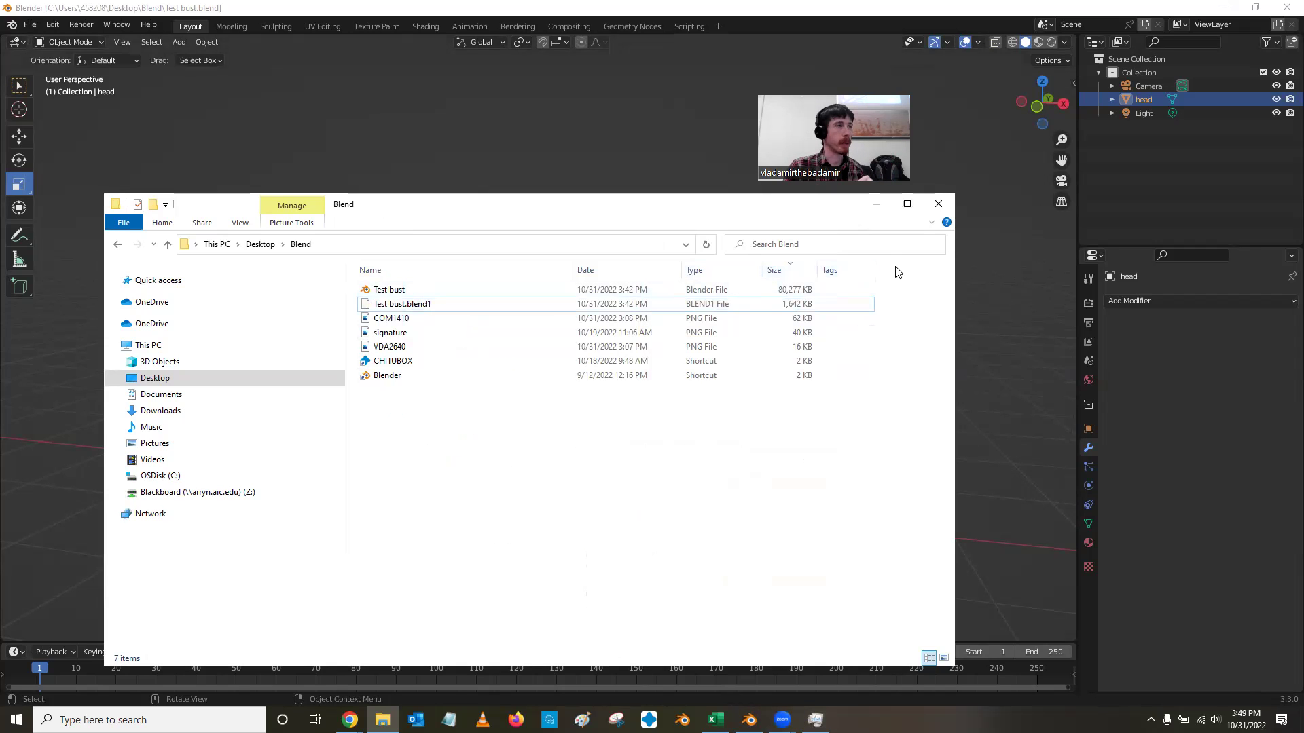
left_click(876, 205)
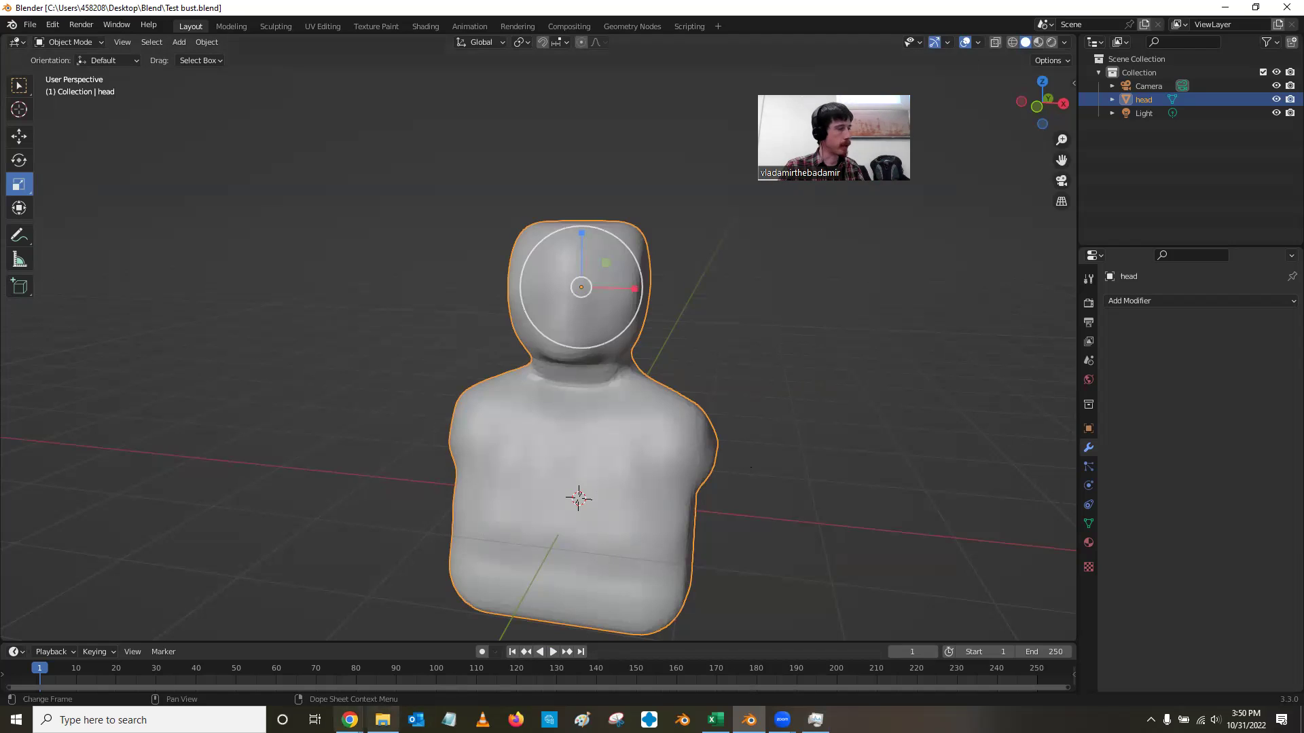
In Chrome's Apple Activity Monitor guide, select 'Activity Monitor' in the page heading
mouse_move(350, 720)
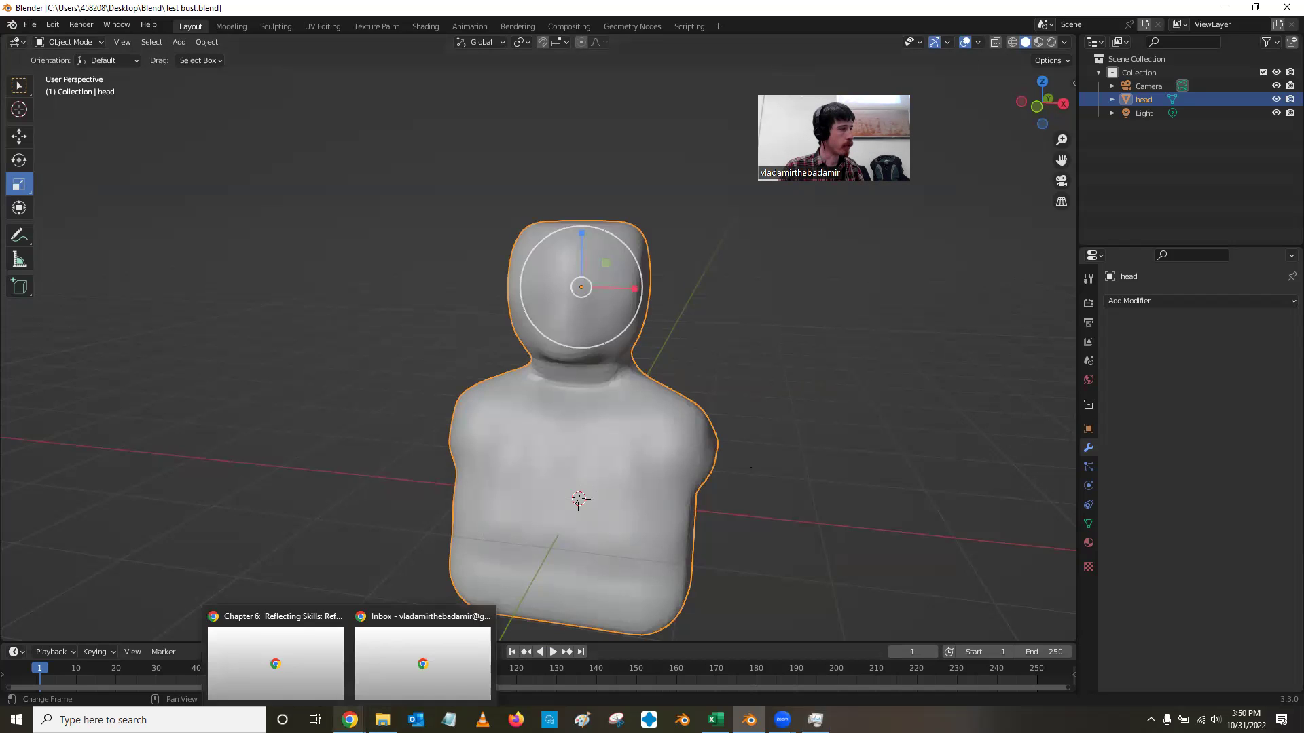
left_click(377, 680)
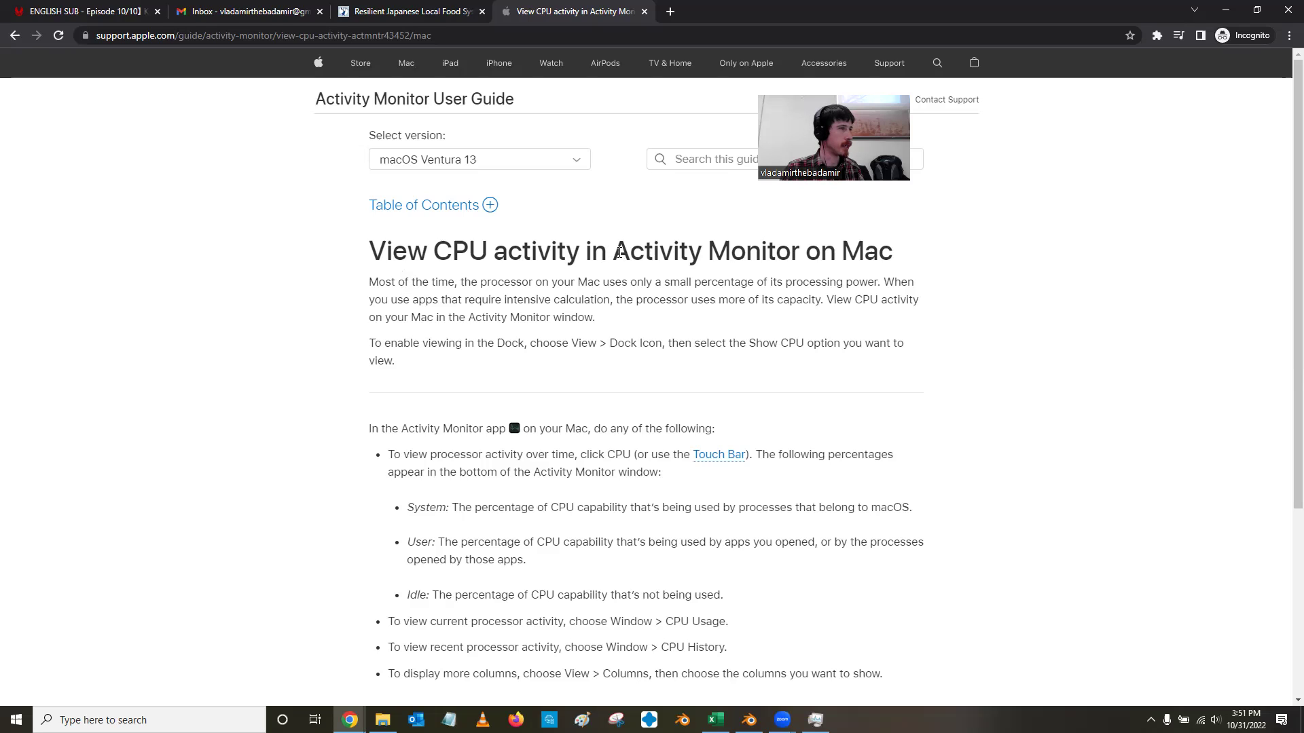
left_click_drag(619, 253, 798, 260)
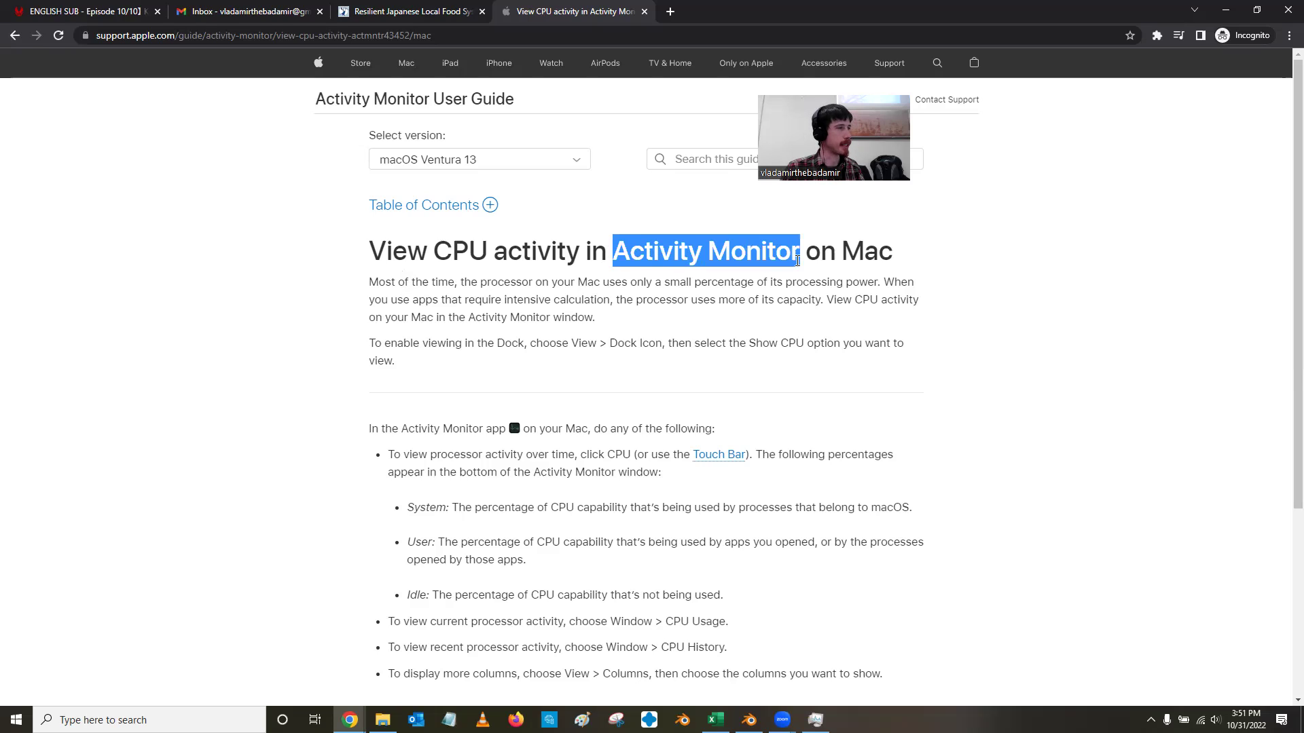
scroll(527, 422, "up", 2, "ctrl")
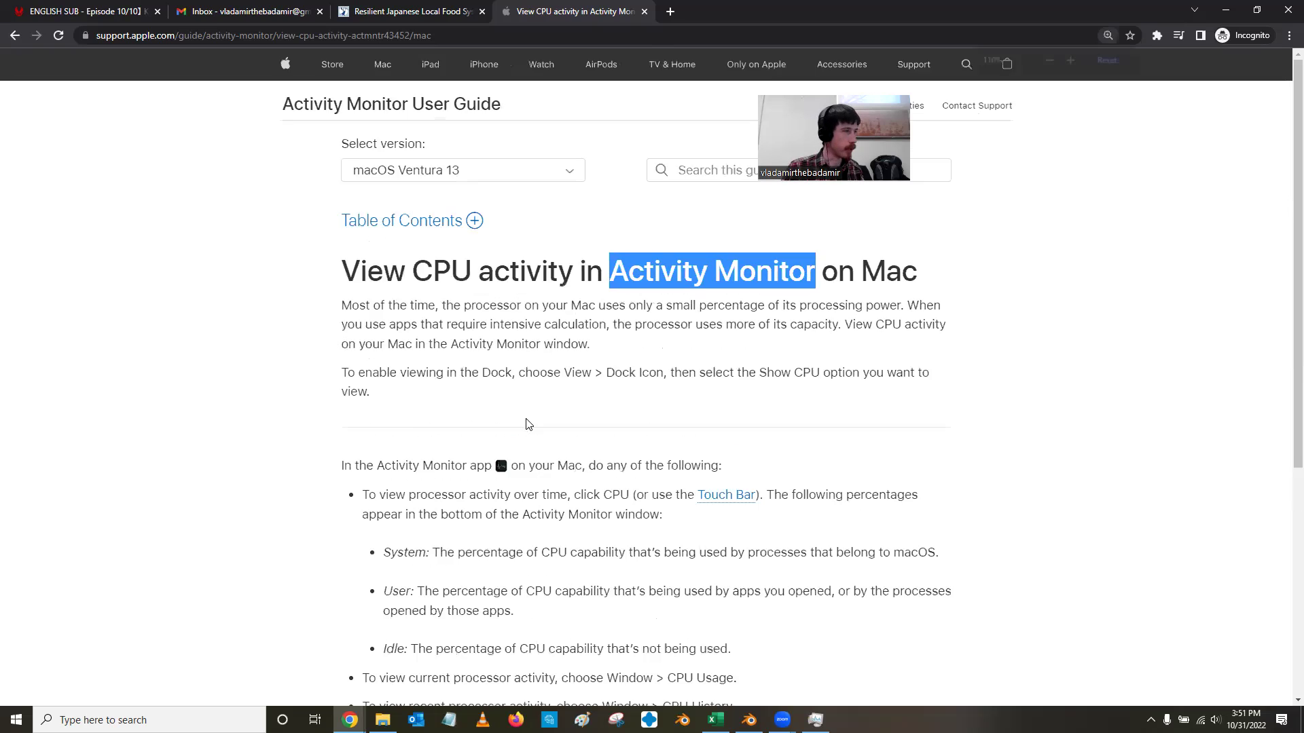
scroll(508, 416, "up", 1, "ctrl")
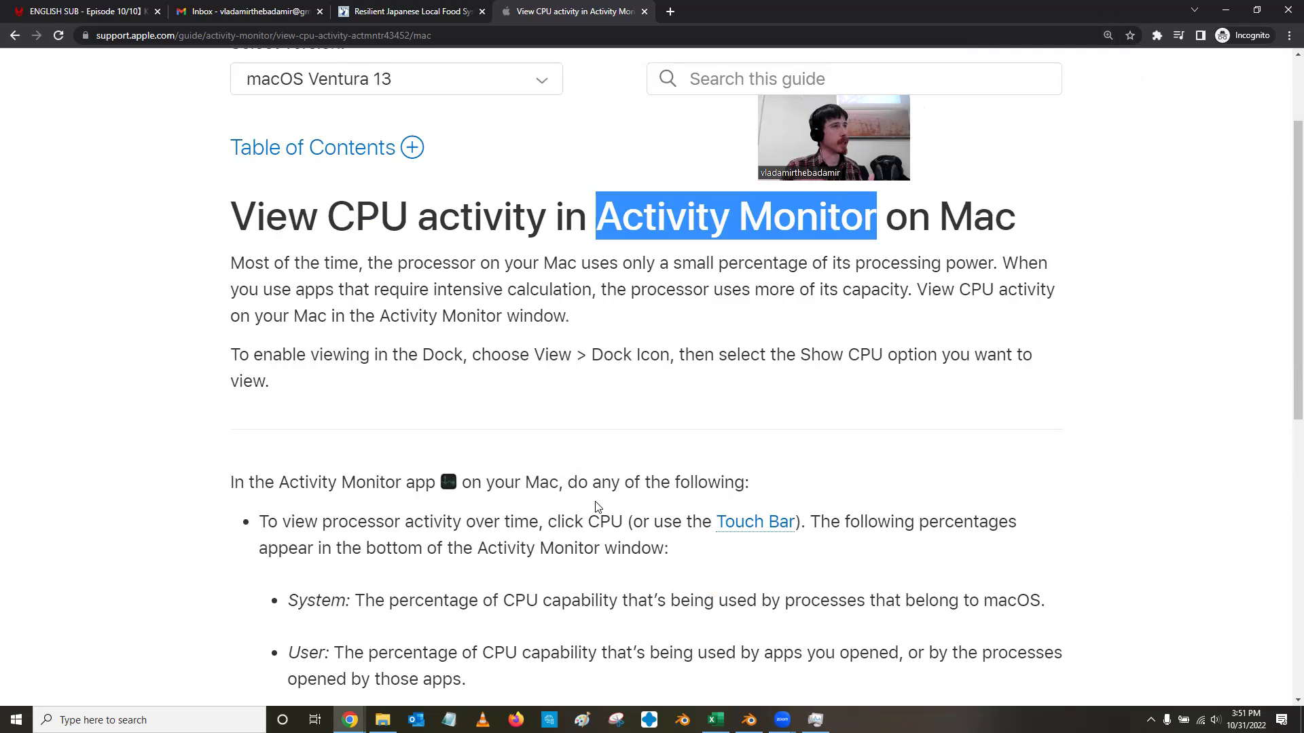
scroll(596, 507, "down", 1, "ctrl")
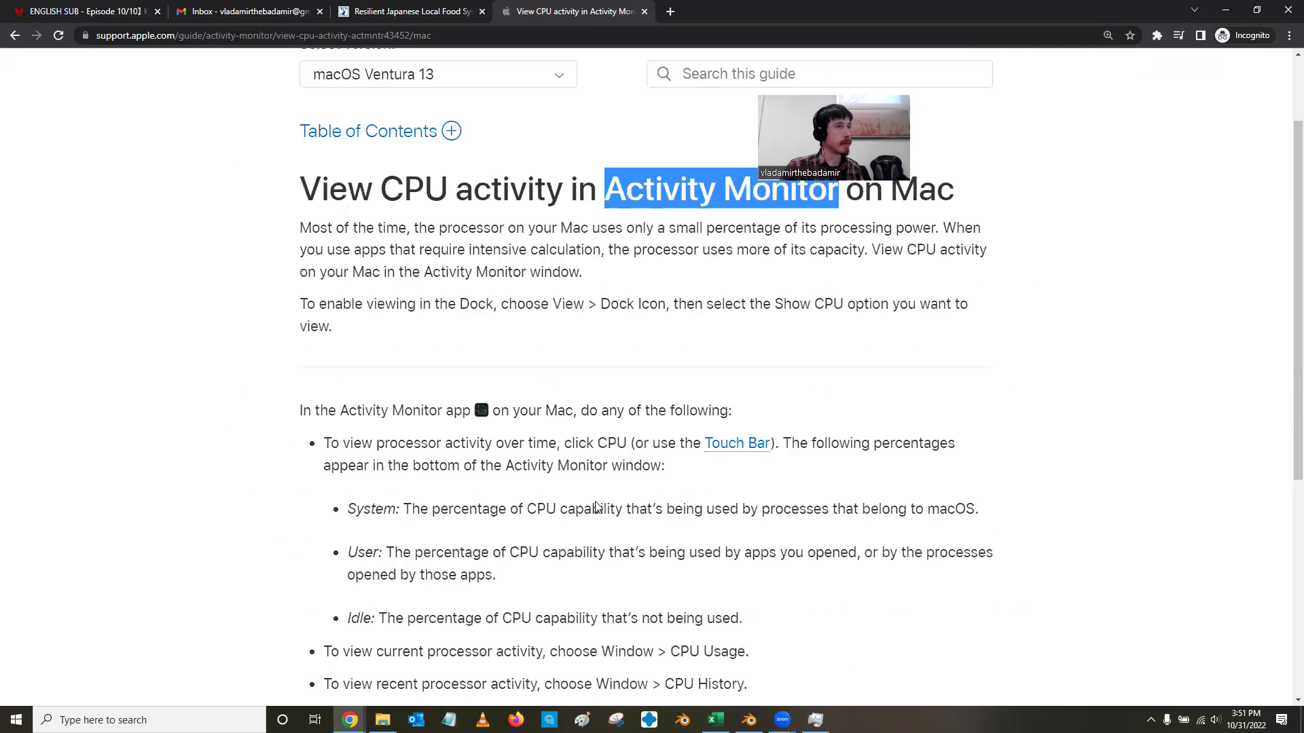
scroll(596, 506, "down", 1, "ctrl")
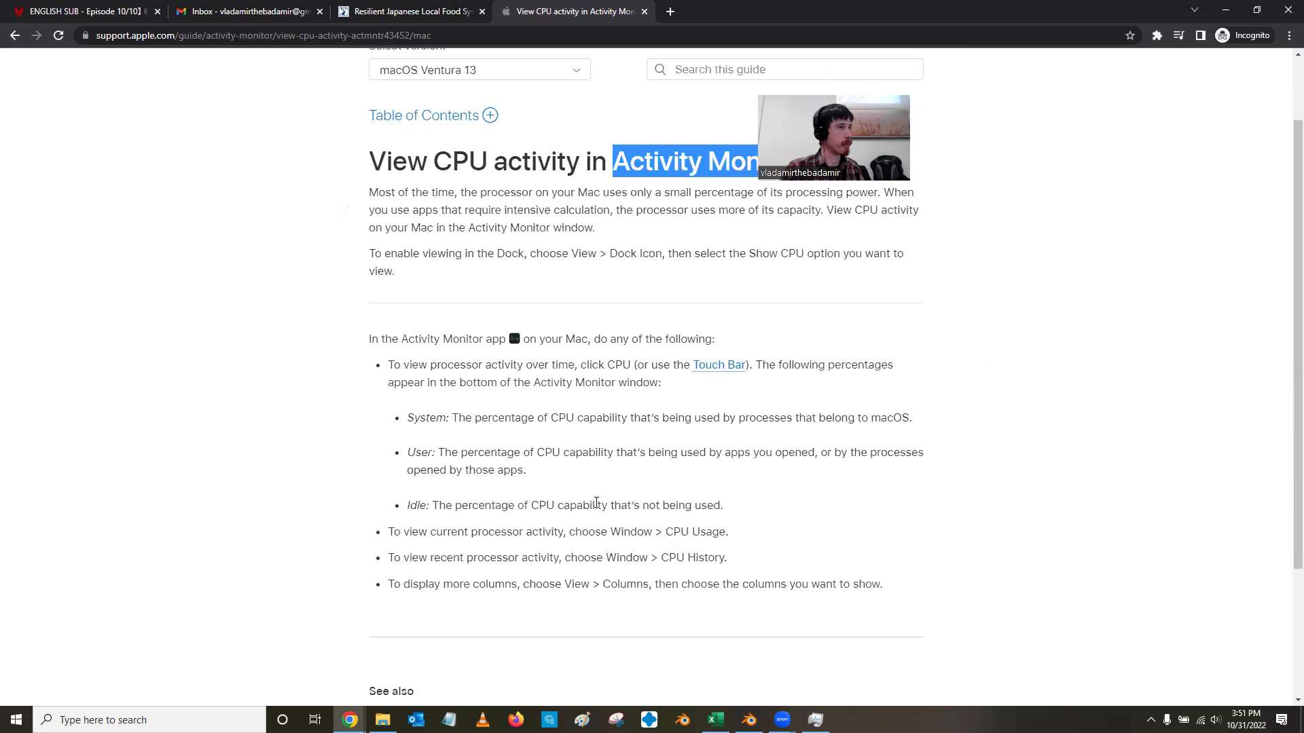
scroll(576, 420, "up", 1)
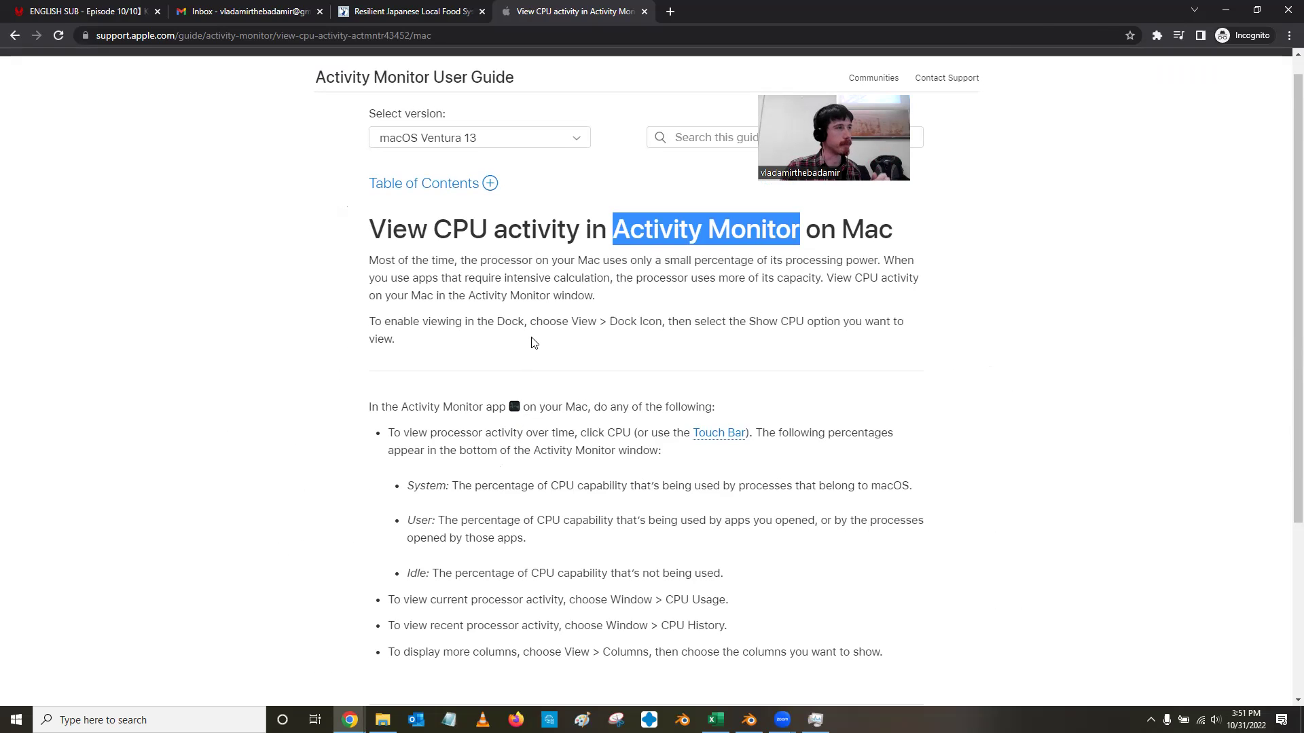
Sculpt a left eye, a smiling mouth and a matching right eye onto the bust's face
key("alt+Tab")
scroll(538, 294, "up", 4)
scroll(579, 276, "down", 2)
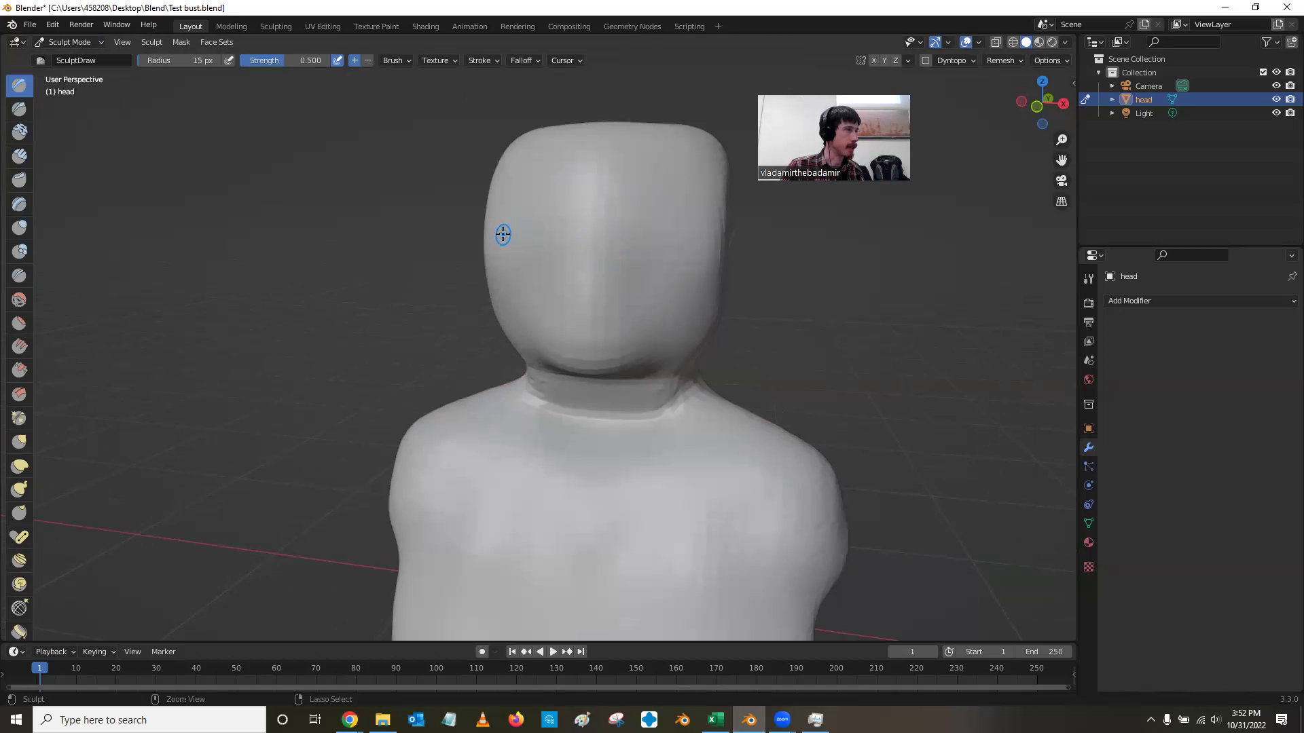
mouse_move(503, 232)
left_mouse_down()
mouse_move(524, 214)
mouse_move(567, 234)
mouse_move(532, 218)
mouse_move(508, 234)
mouse_move(535, 220)
mouse_move(566, 228)
mouse_move(559, 261)
mouse_move(531, 258)
mouse_move(508, 233)
mouse_move(551, 260)
mouse_move(589, 311)
mouse_move(607, 311)
mouse_move(576, 304)
mouse_move(567, 257)
left_mouse_up()
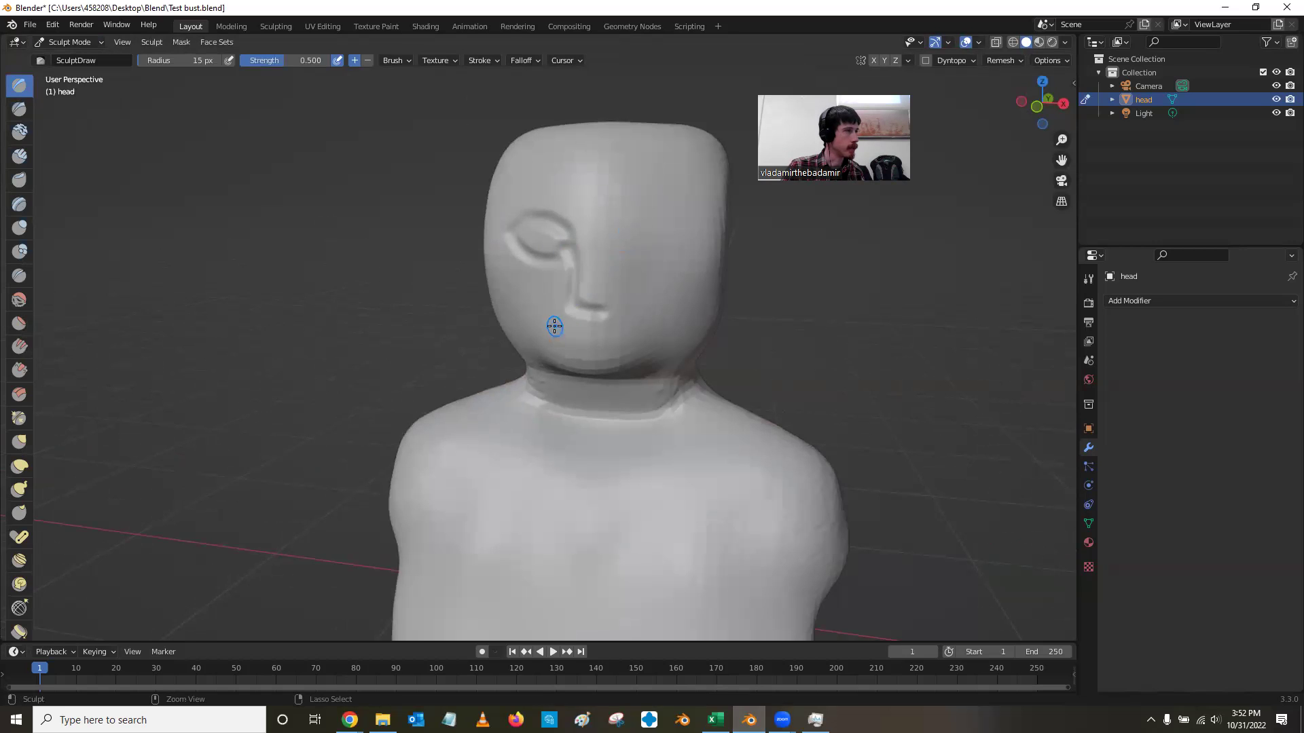
mouse_move(554, 326)
left_mouse_down("ctrl")
mouse_move(615, 338)
mouse_move(641, 309)
left_mouse_up("ctrl")
left_click_drag(619, 243, 679, 247, "ctrl")
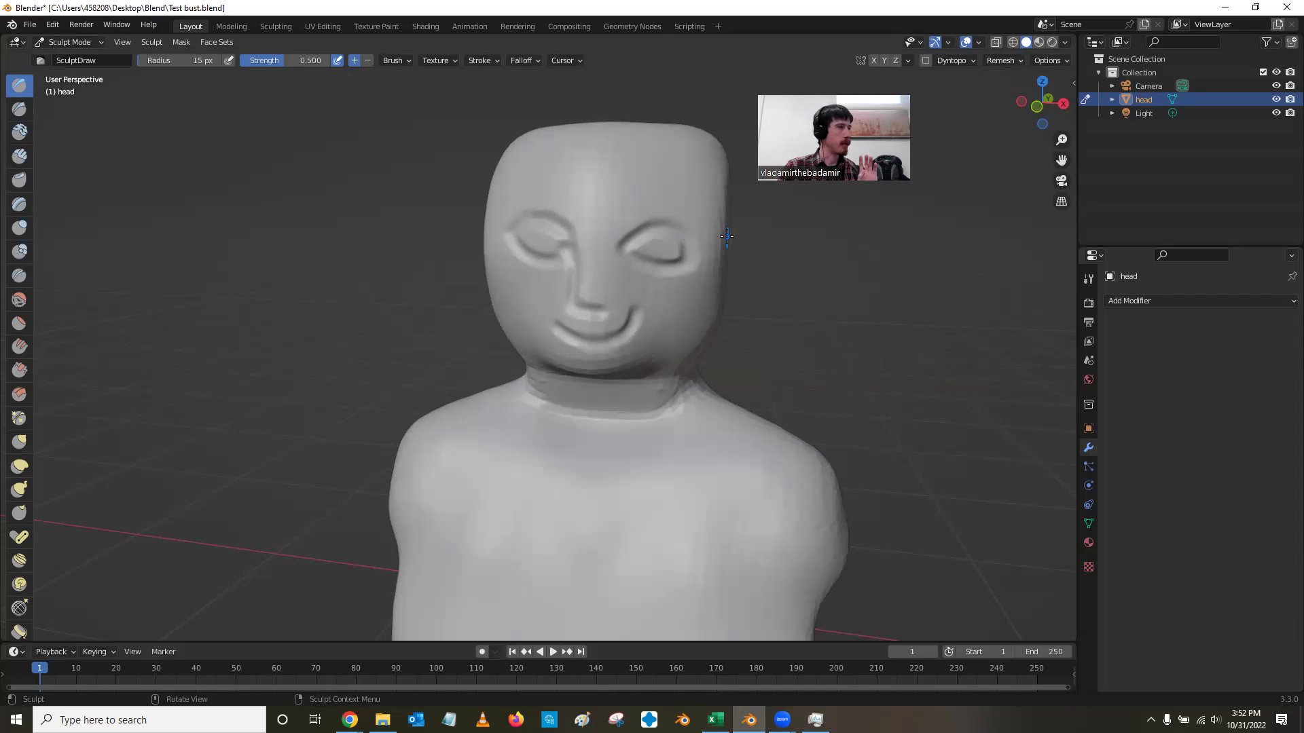
Raise the bridge of the nose and save Test bust.blend
scroll(689, 247, "down", 4)
scroll(656, 282, "up", 7)
scroll(666, 284, "down", 3)
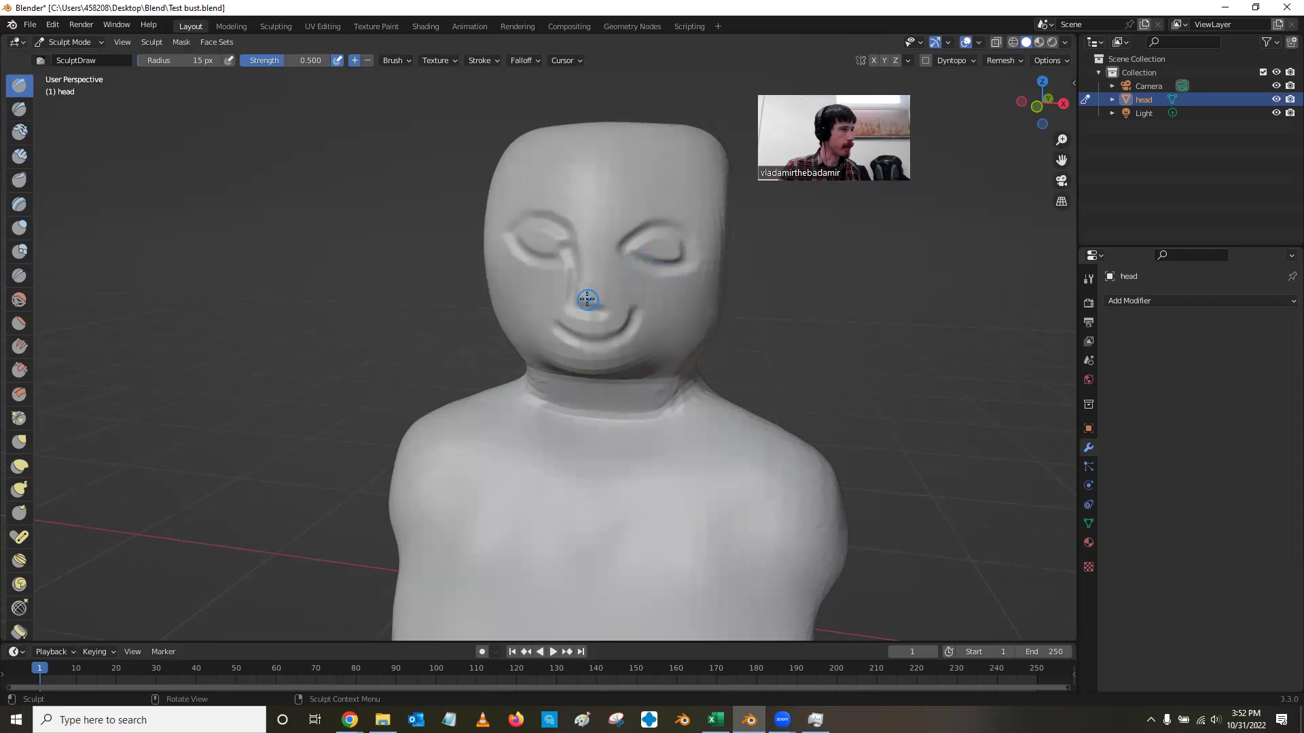
mouse_move(587, 299)
left_mouse_down()
mouse_move(584, 233)
mouse_move(590, 307)
mouse_move(603, 255)
mouse_move(602, 236)
mouse_move(596, 304)
mouse_move(588, 240)
mouse_move(594, 291)
mouse_move(598, 235)
mouse_move(604, 243)
mouse_move(593, 255)
mouse_move(583, 224)
mouse_move(619, 218)
mouse_move(593, 245)
mouse_move(591, 226)
mouse_move(553, 211)
mouse_move(589, 220)
mouse_move(587, 239)
mouse_move(618, 218)
mouse_move(588, 227)
mouse_move(569, 215)
mouse_move(616, 217)
mouse_move(573, 226)
mouse_move(580, 259)
mouse_move(605, 212)
mouse_move(588, 277)
mouse_move(616, 223)
mouse_move(581, 214)
mouse_move(630, 208)
mouse_move(591, 277)
mouse_move(591, 224)
left_mouse_up()
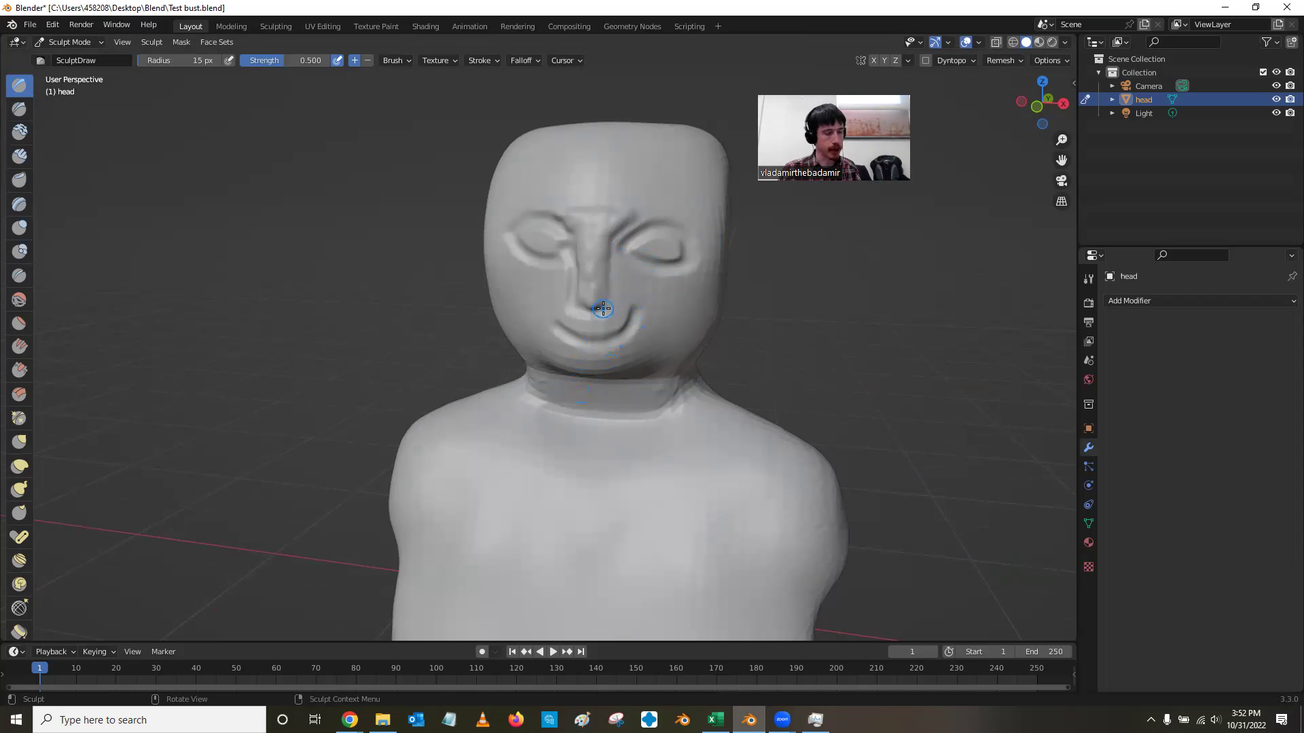
key("ctrl+s")
Switch to Object Mode and add a Decimate modifier with ratio 0.5 to the head
left_click(87, 45)
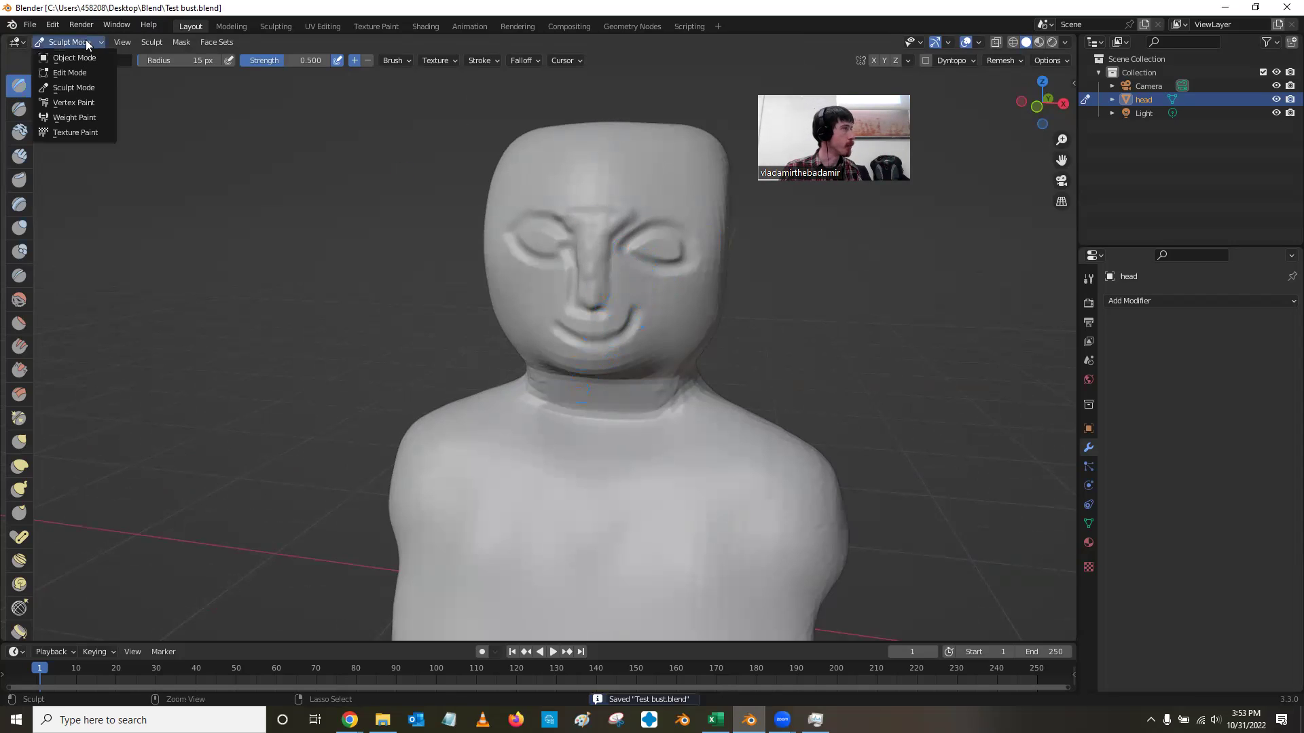
key("Return")
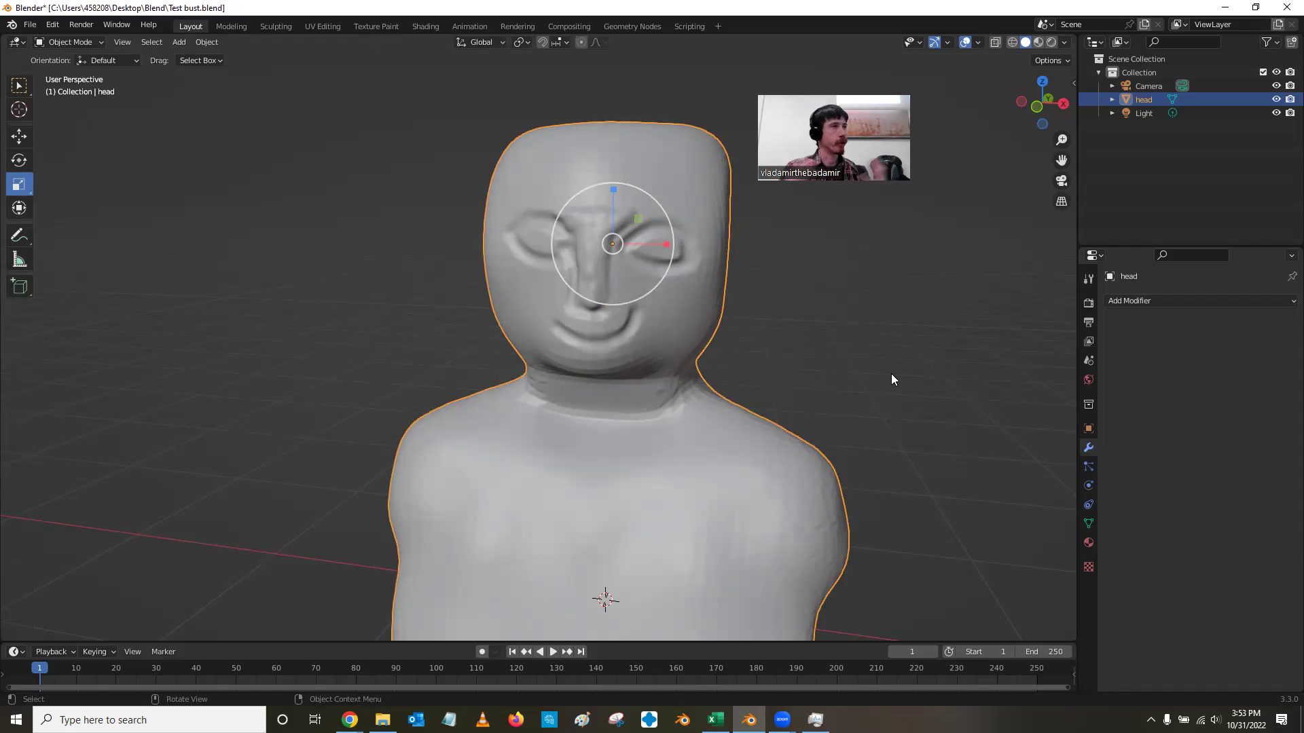
left_click(1155, 301)
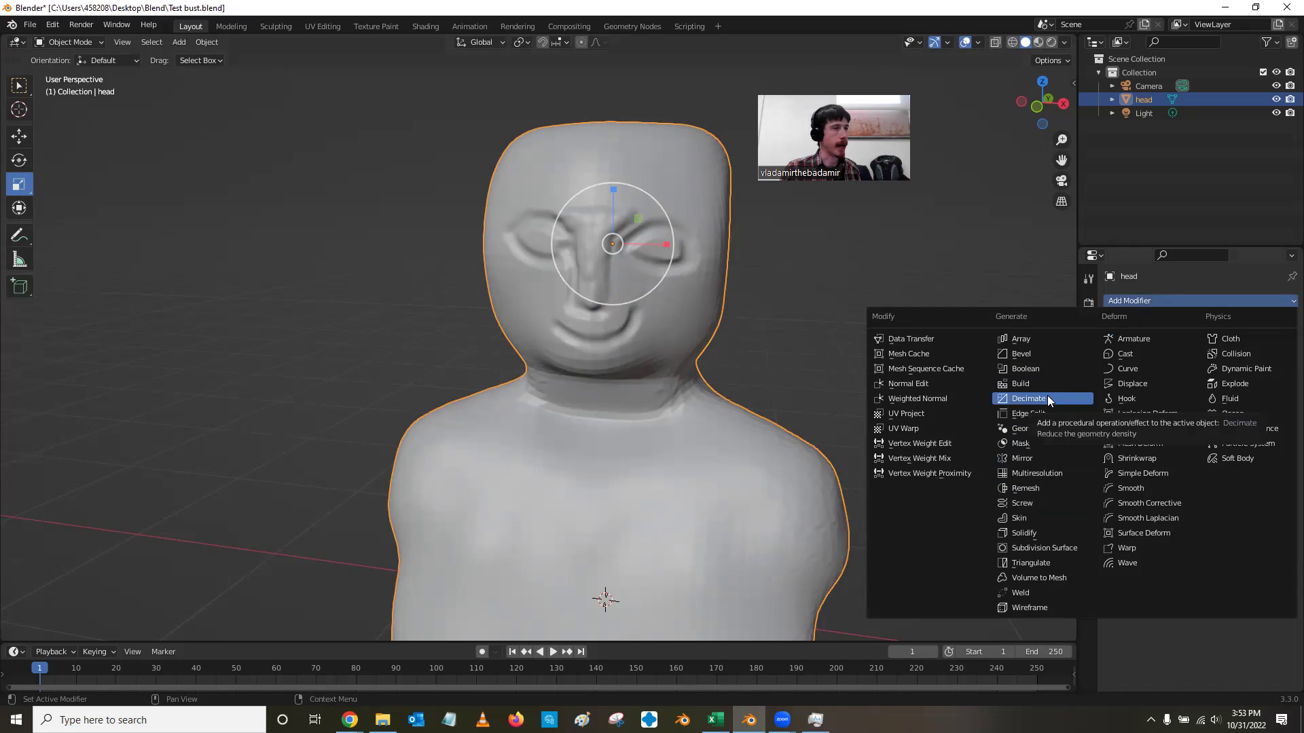
left_click(1047, 398)
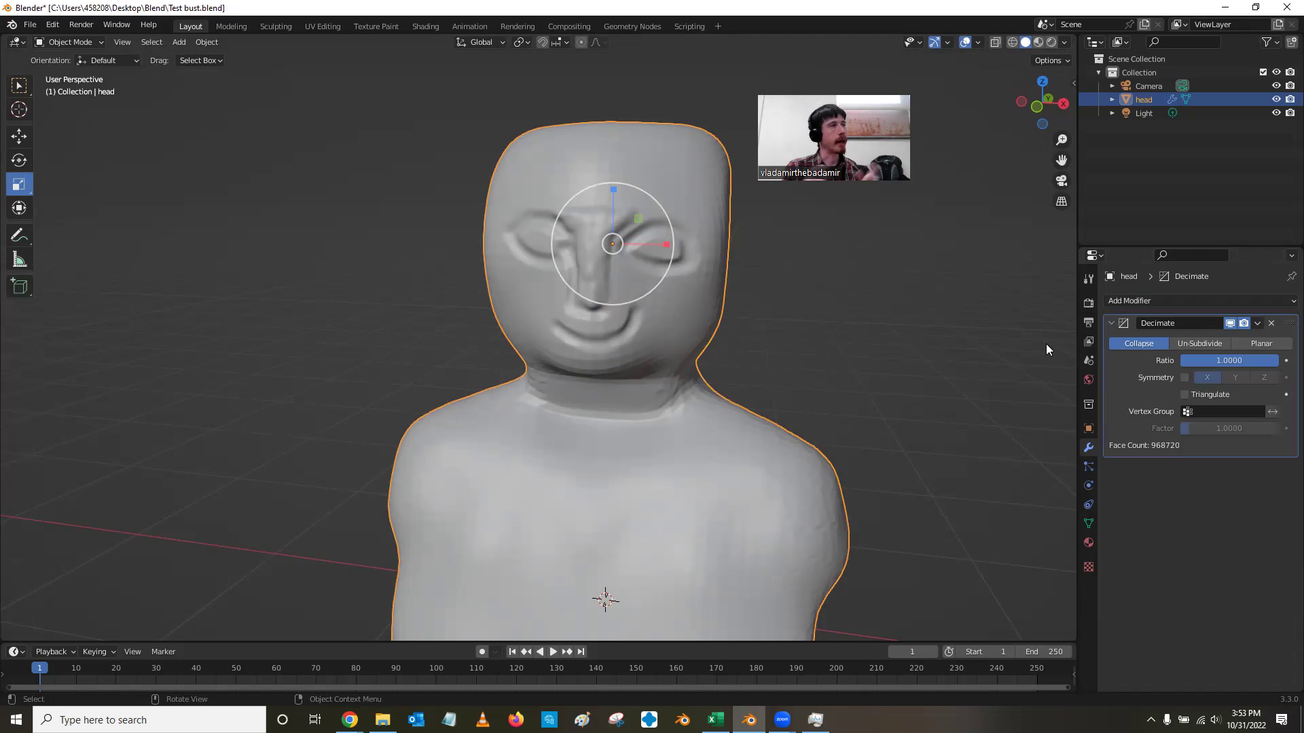
left_click_drag(1241, 357, 1229, 360)
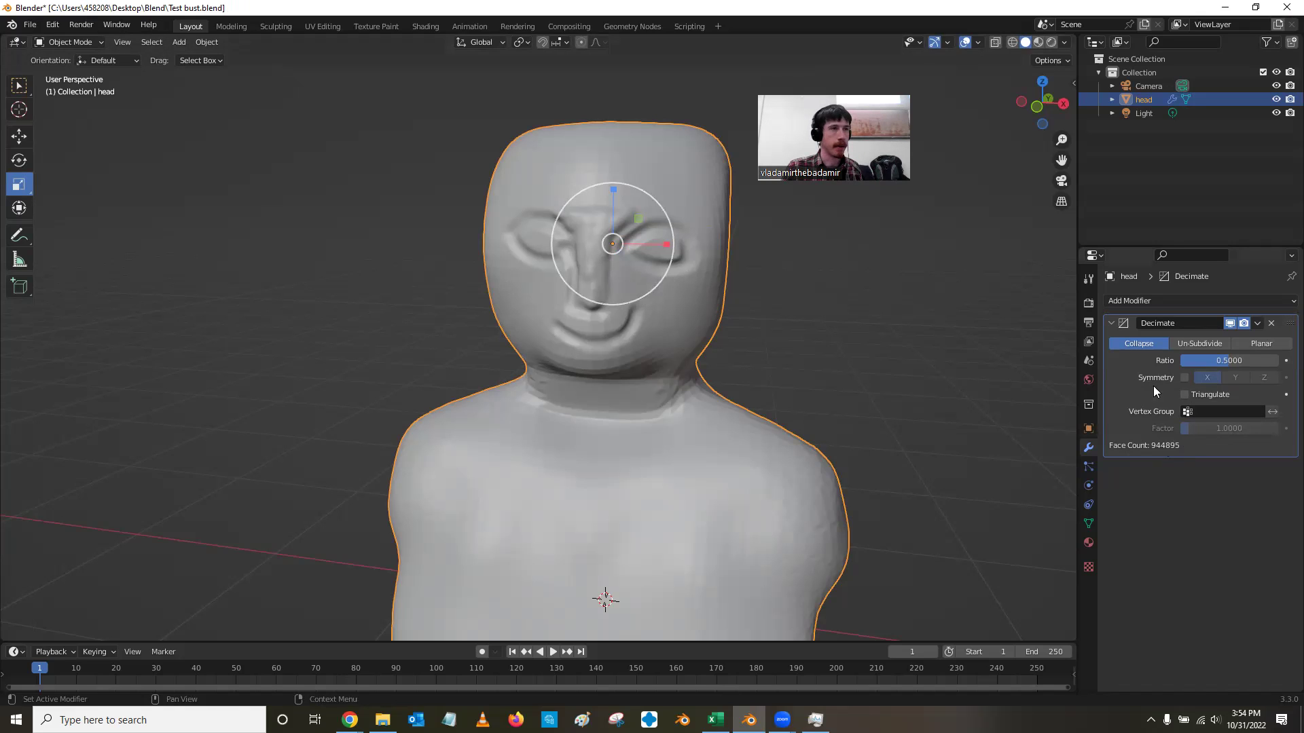
Apply the Decimate modifier and view Test bust's 64,117 KB size in the Blend folder
left_click(1256, 324)
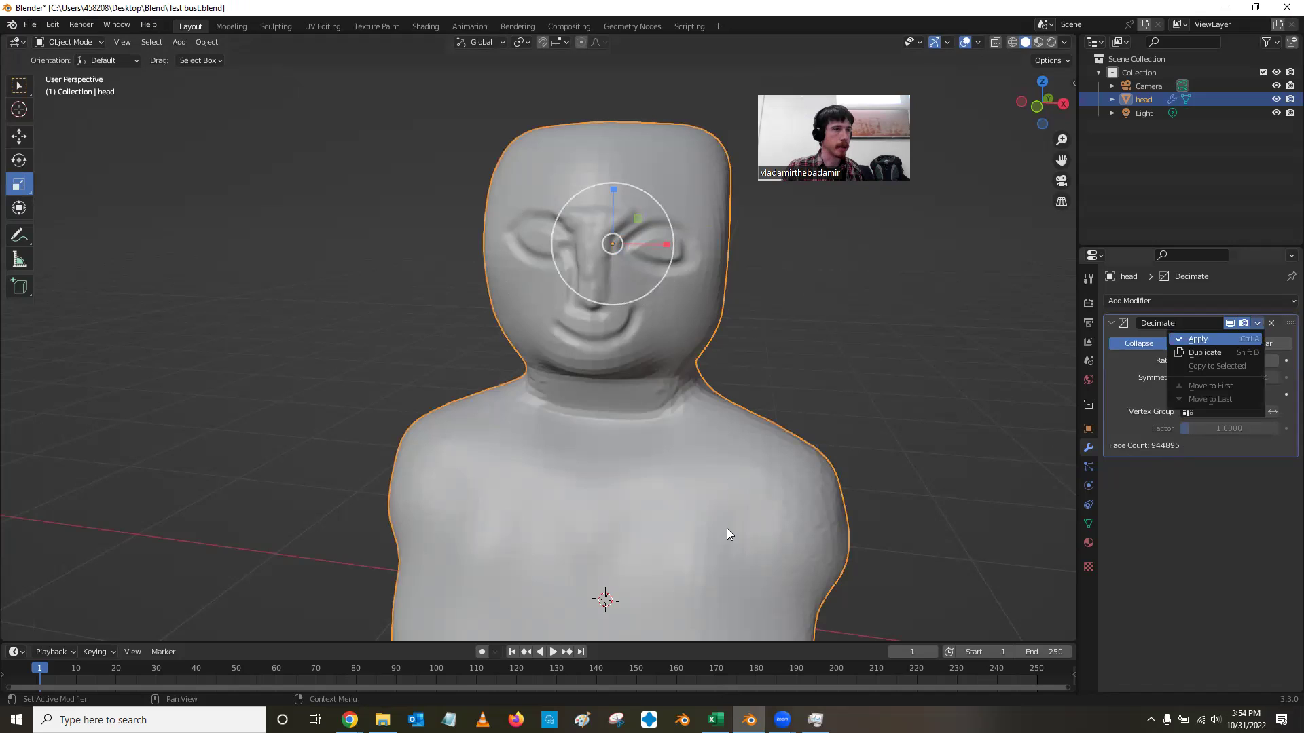
key("Return")
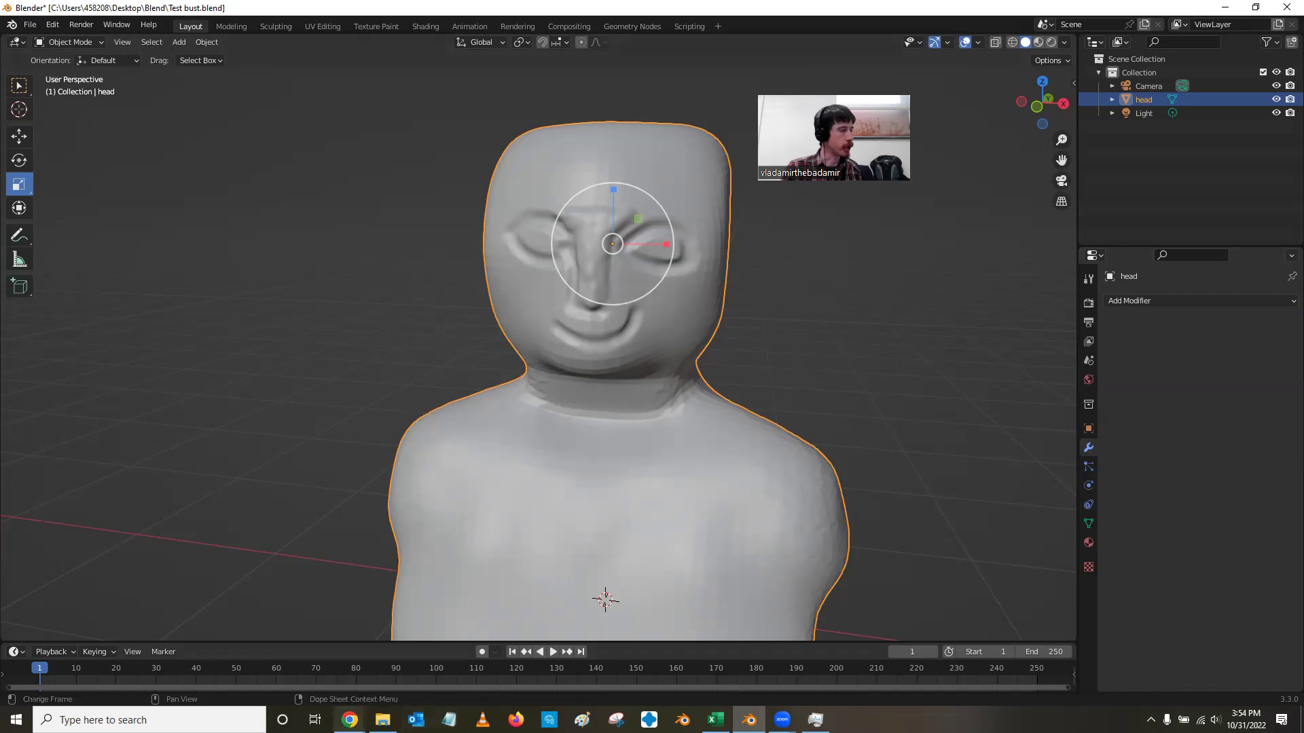
left_click(382, 719)
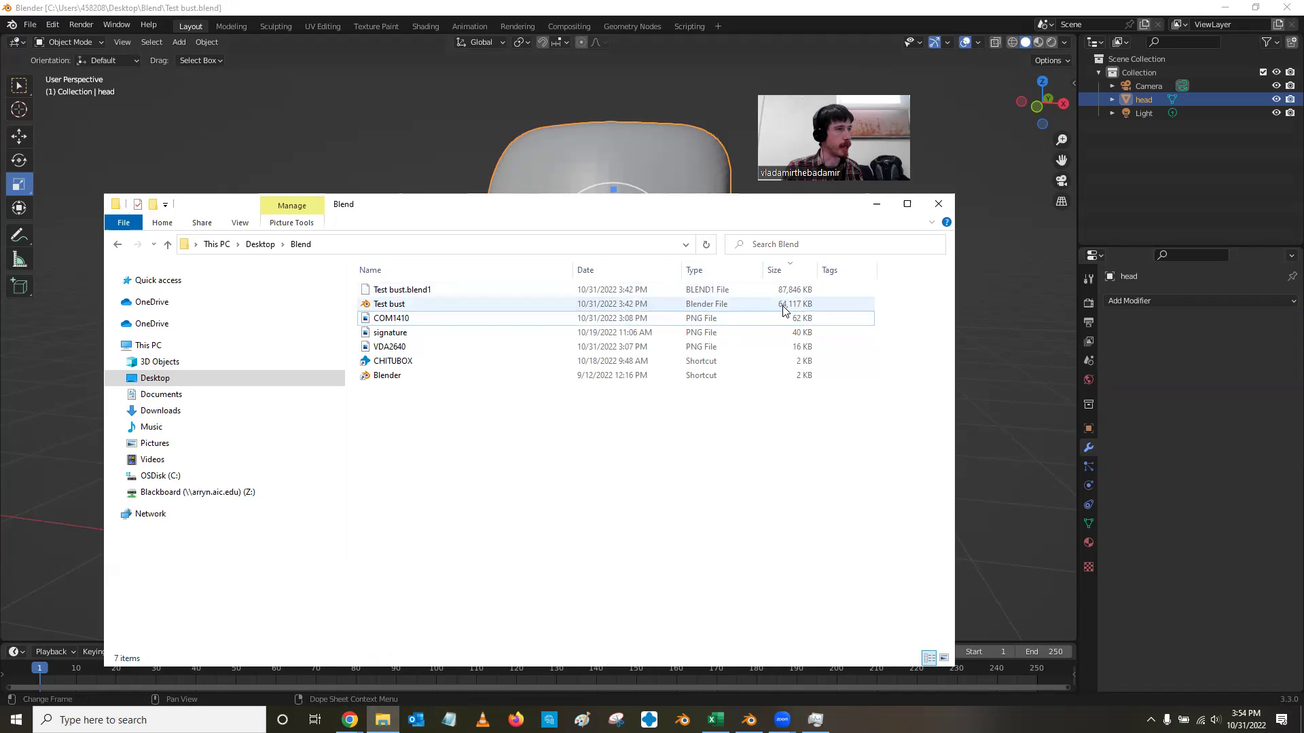
Minimize the Blend folder window to bring the decimated bust back into view
left_click(876, 204)
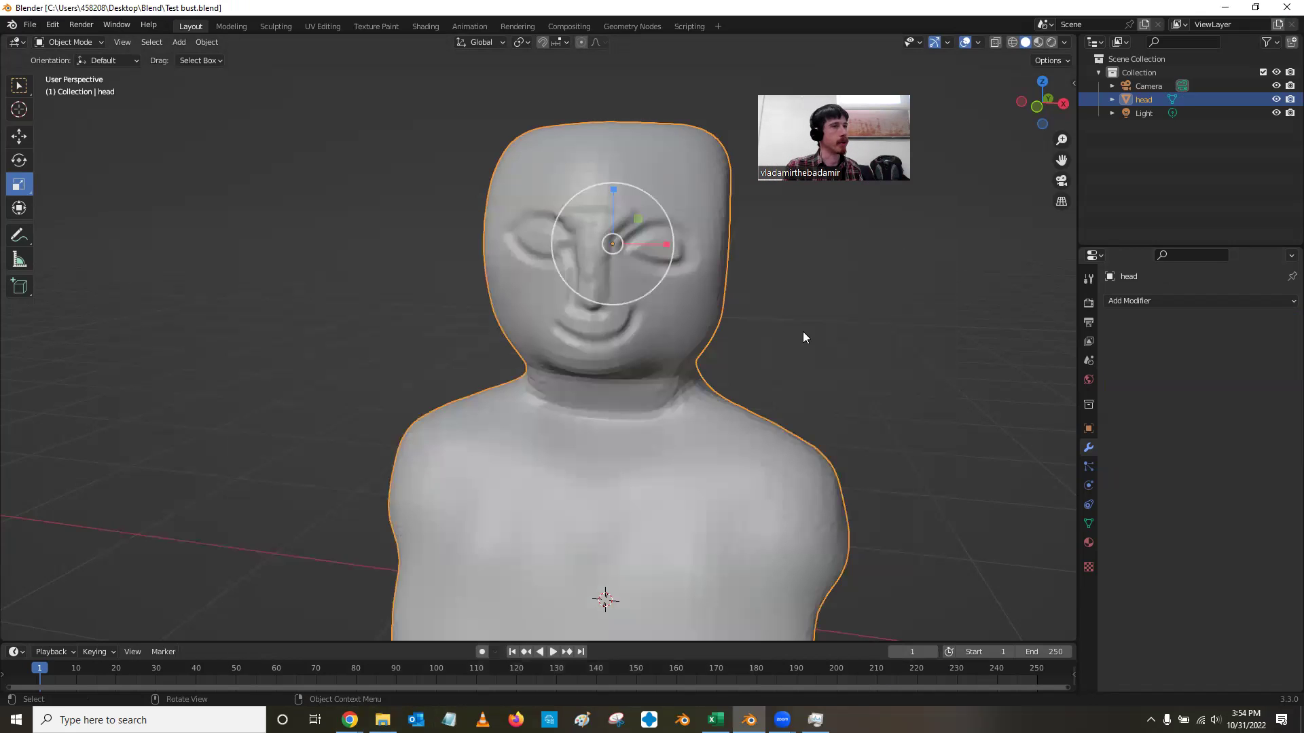